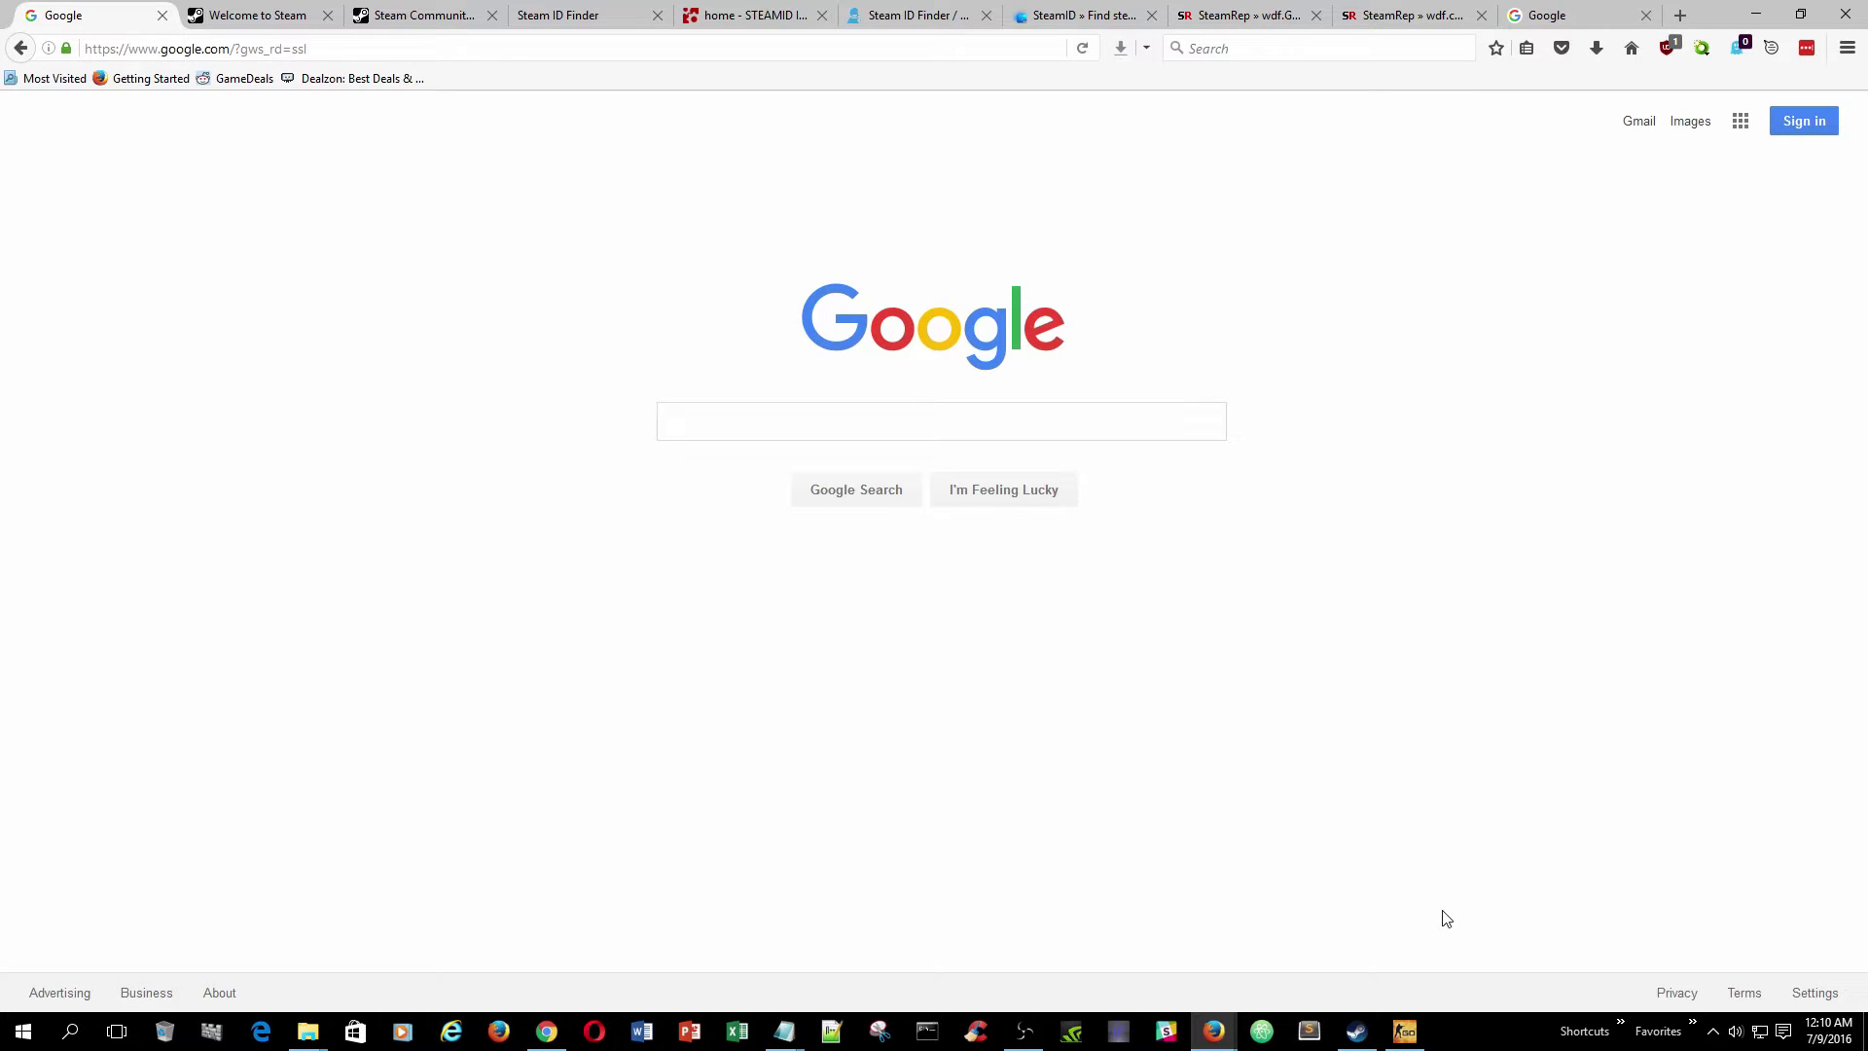
Switch to Counter-Strike: Global Offensive and join the favorite community server [HG] 24/7 Dust2 Deathmatch #1
click(1404, 1030)
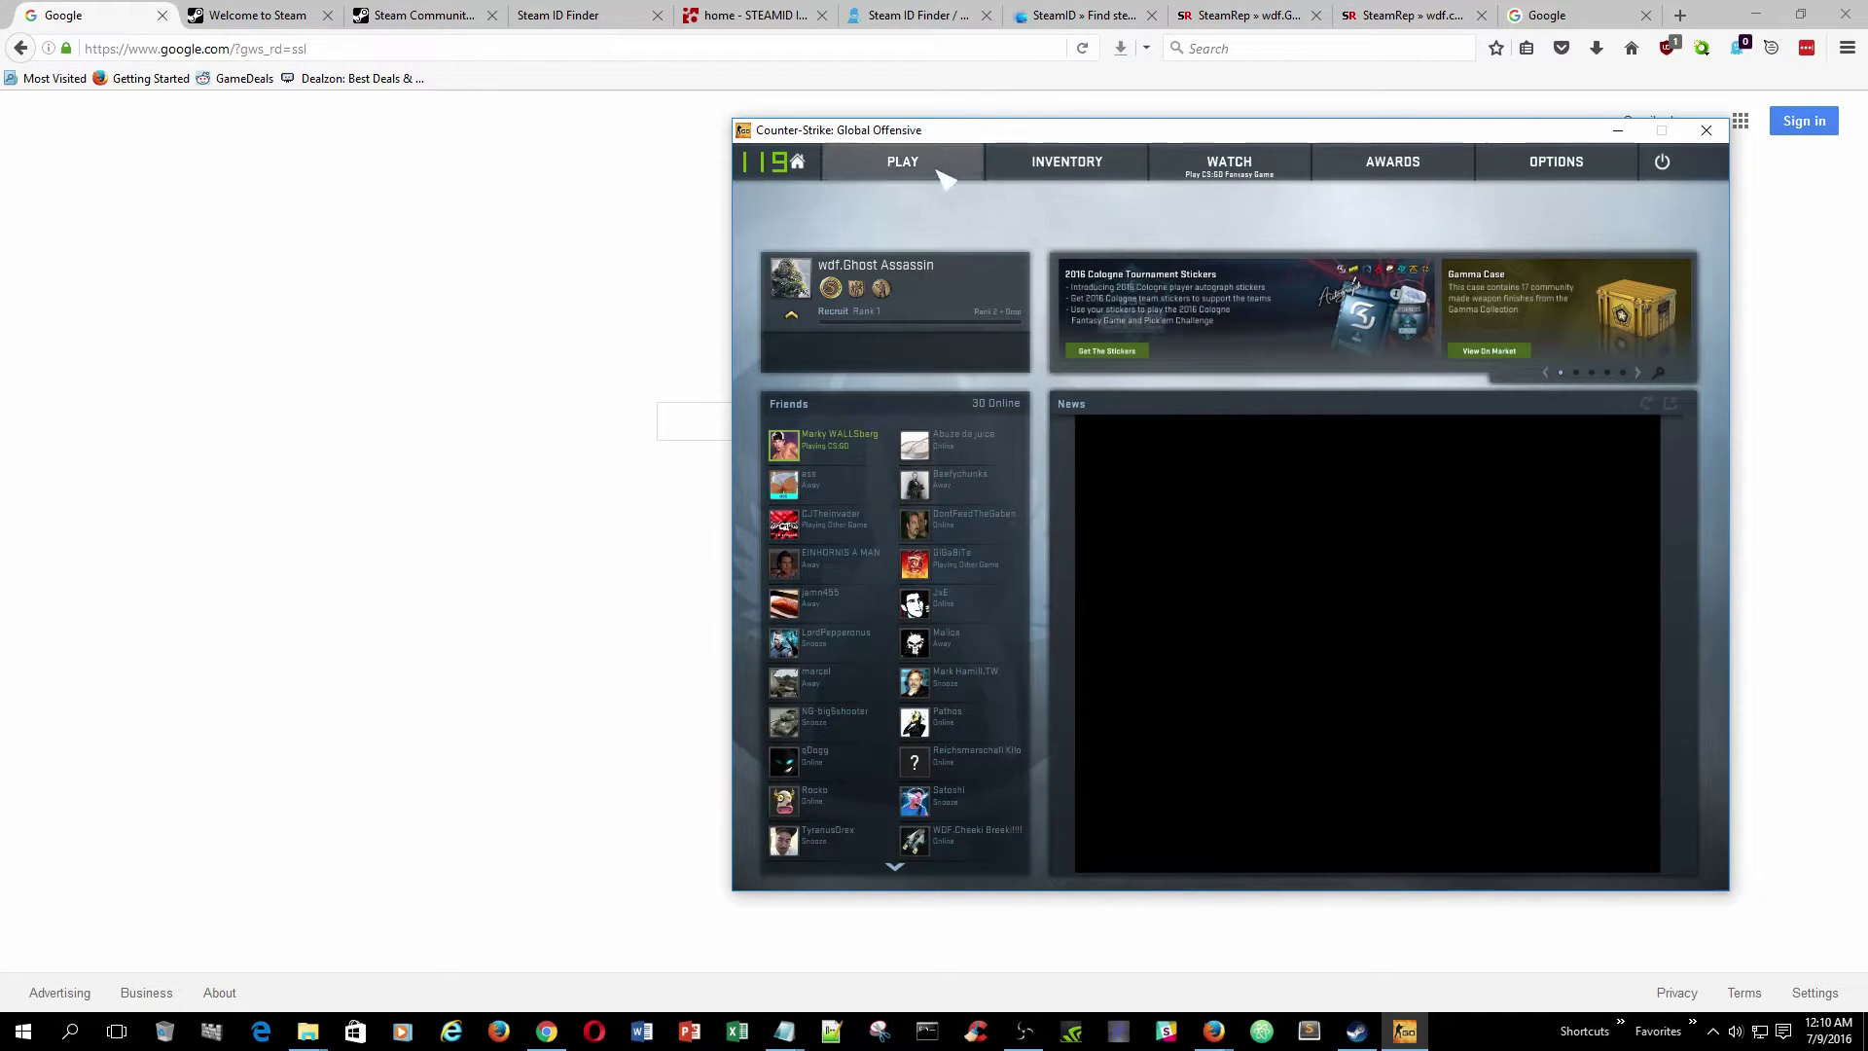
mouse_move(895, 161)
click(922, 273)
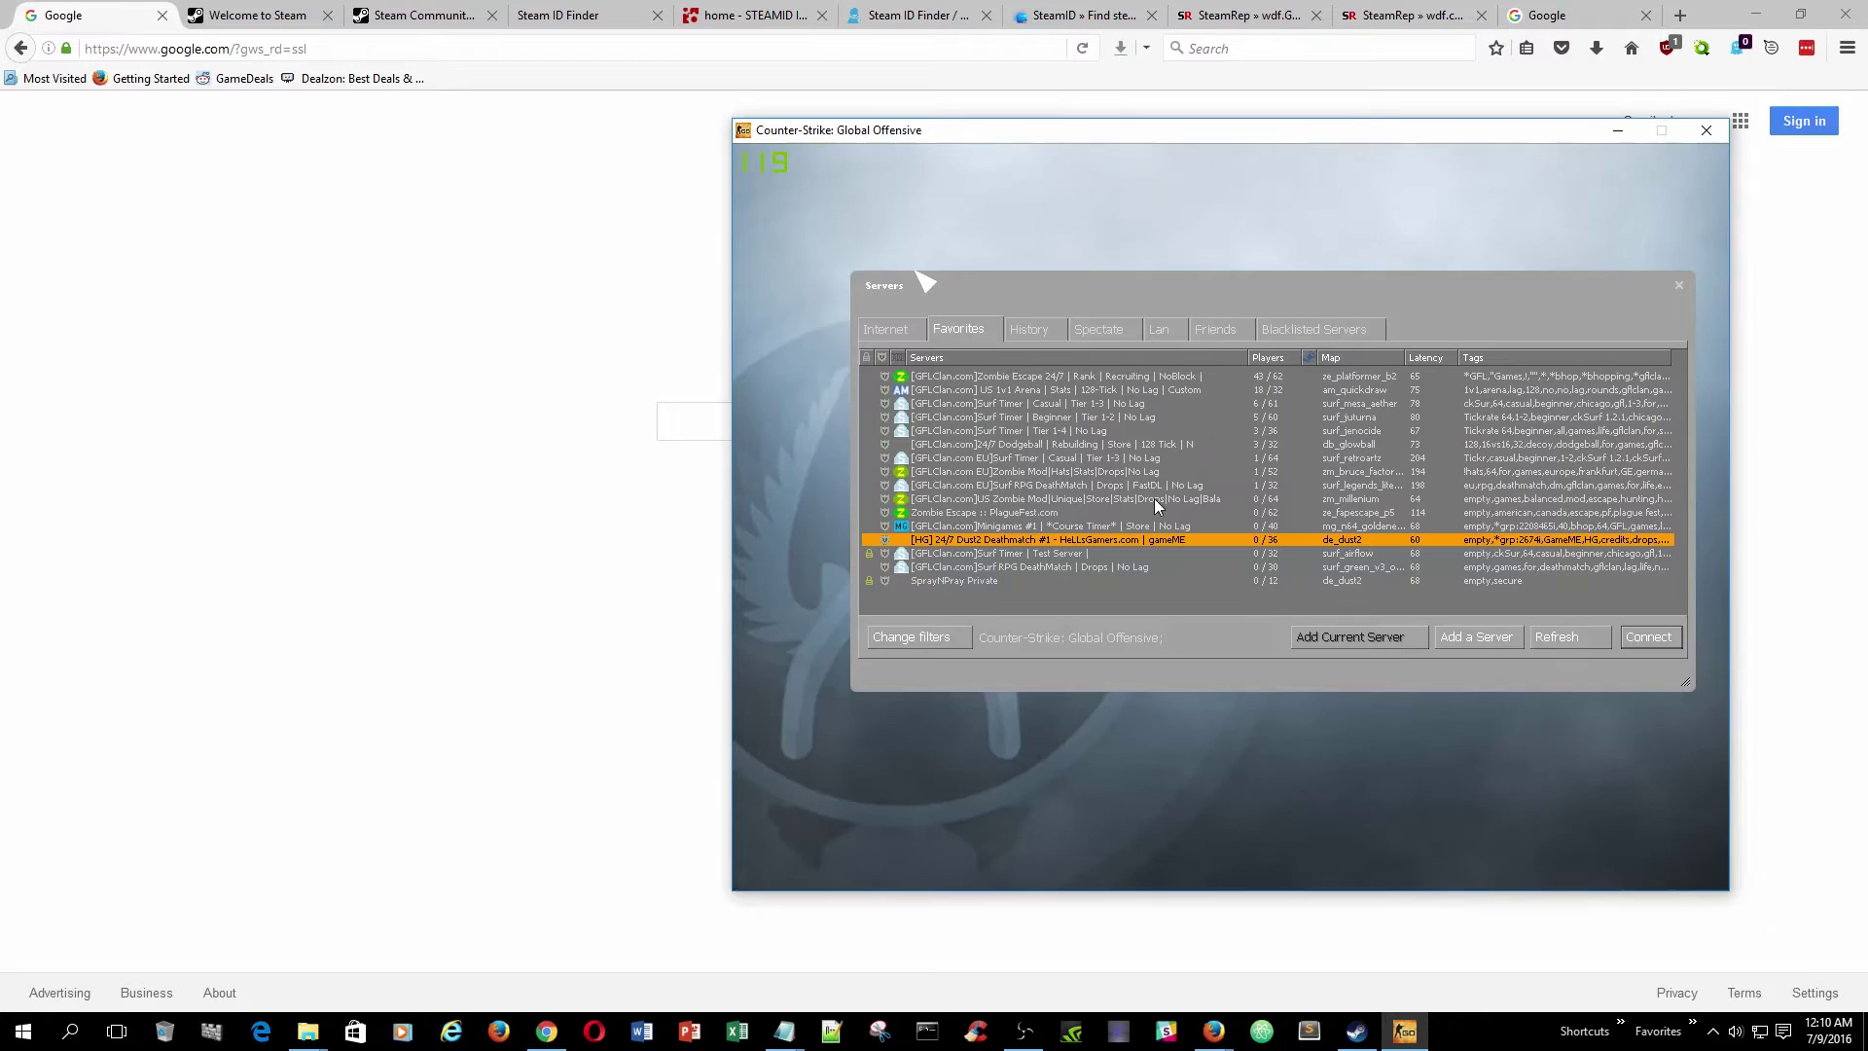
double_click(1022, 541)
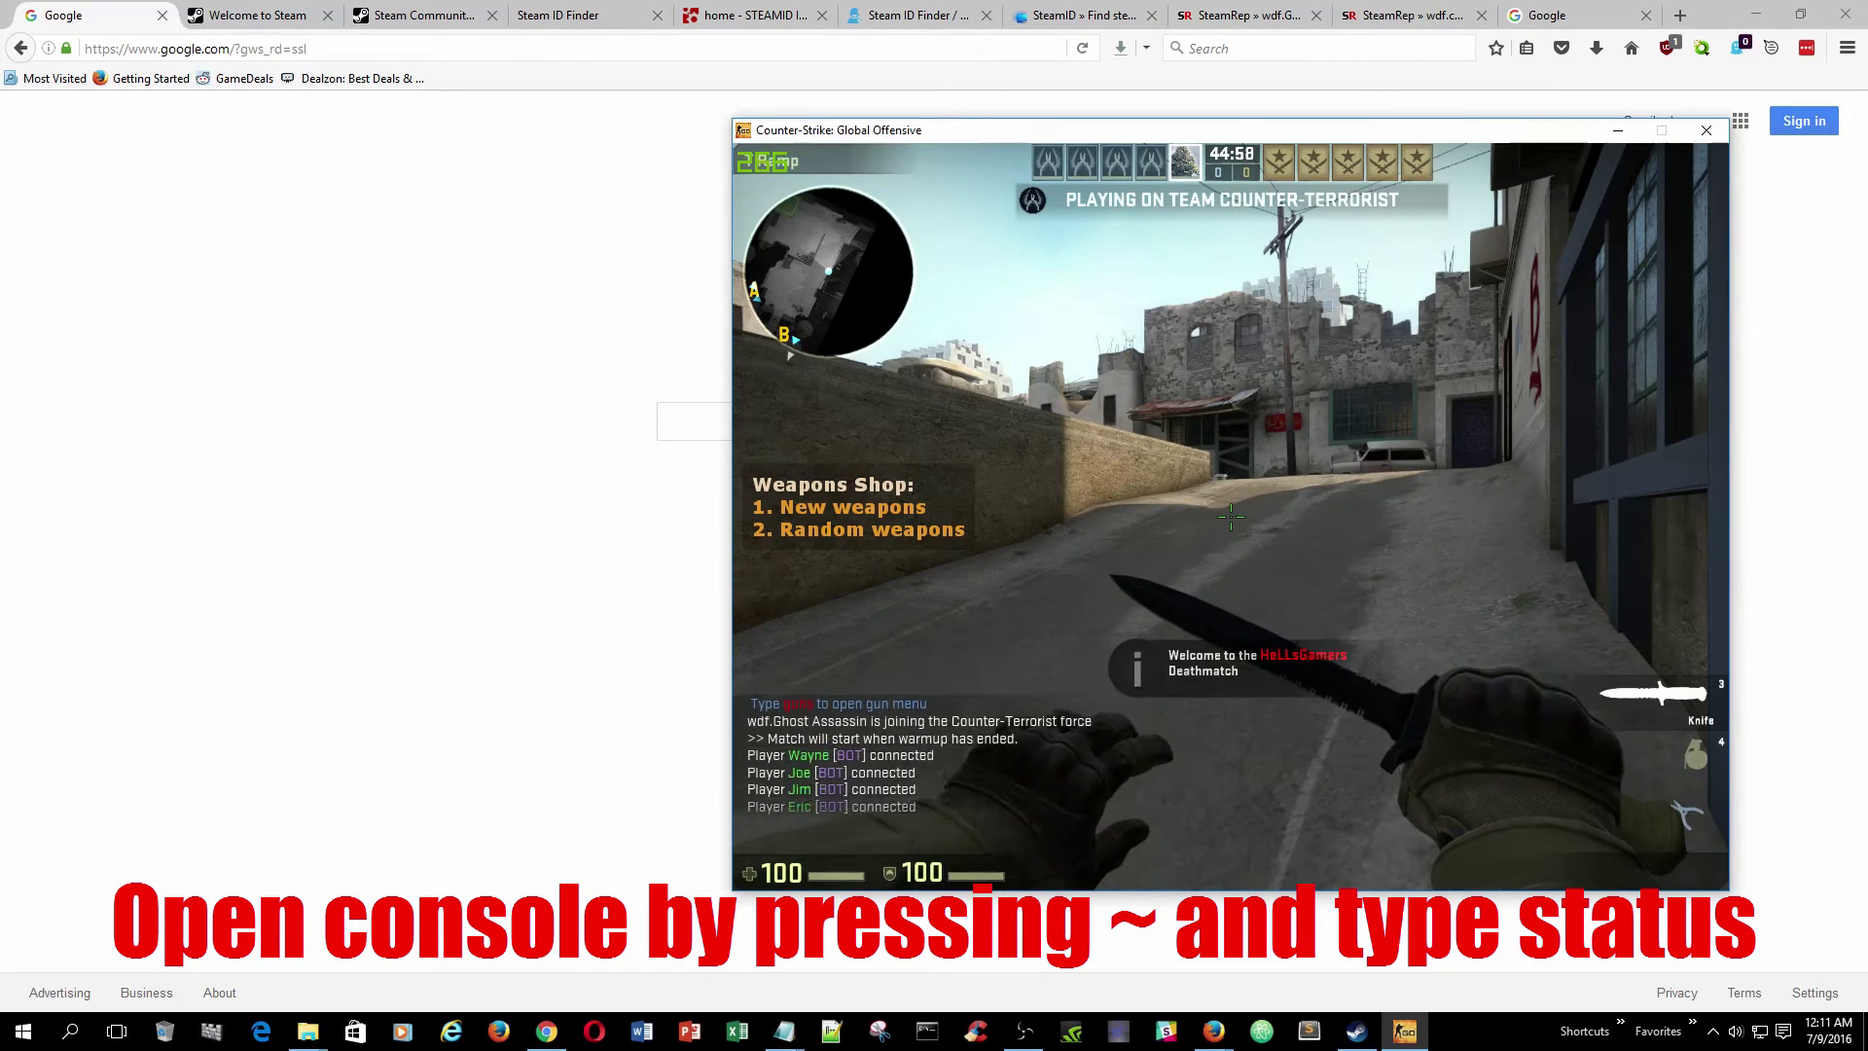
Open the developer console in the match and run the status command
key(grave)
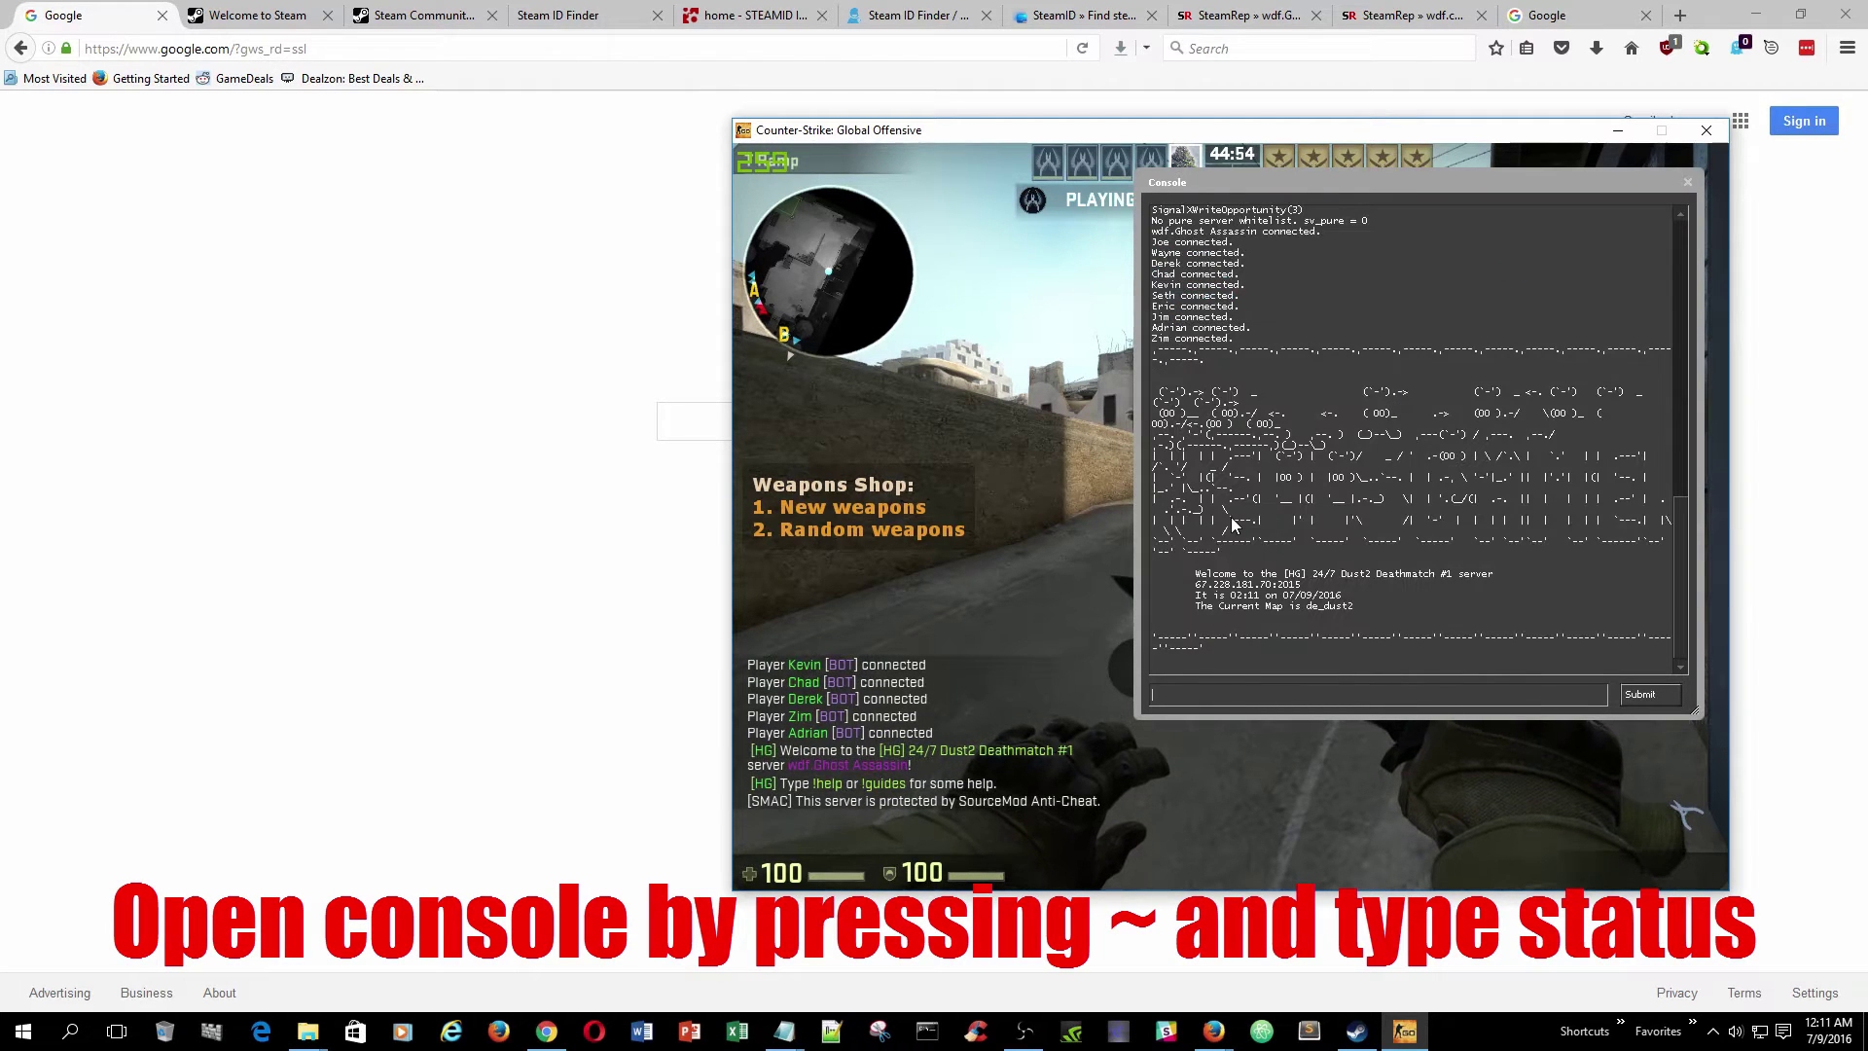
text(status)
key(Return)
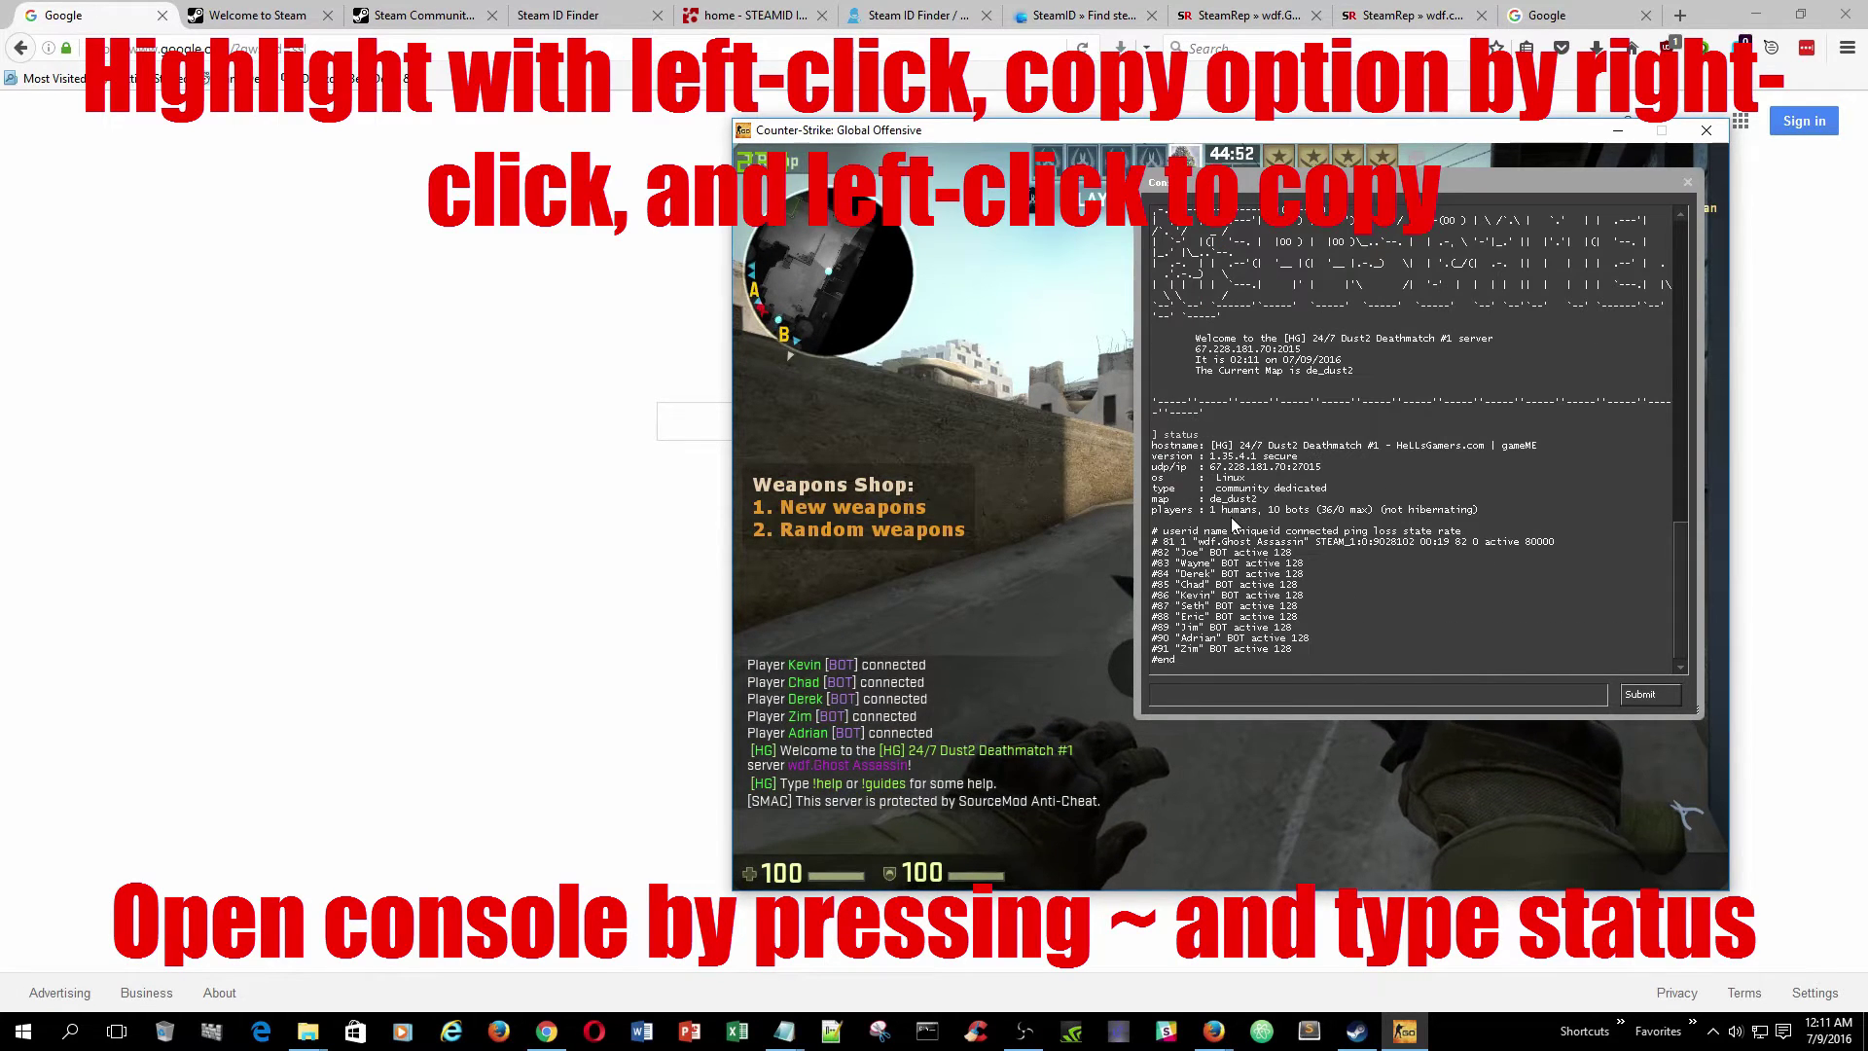
Copy the player's own Steam ID from the status output and paste it into the console's command line
drag(1156, 542, 1549, 539)
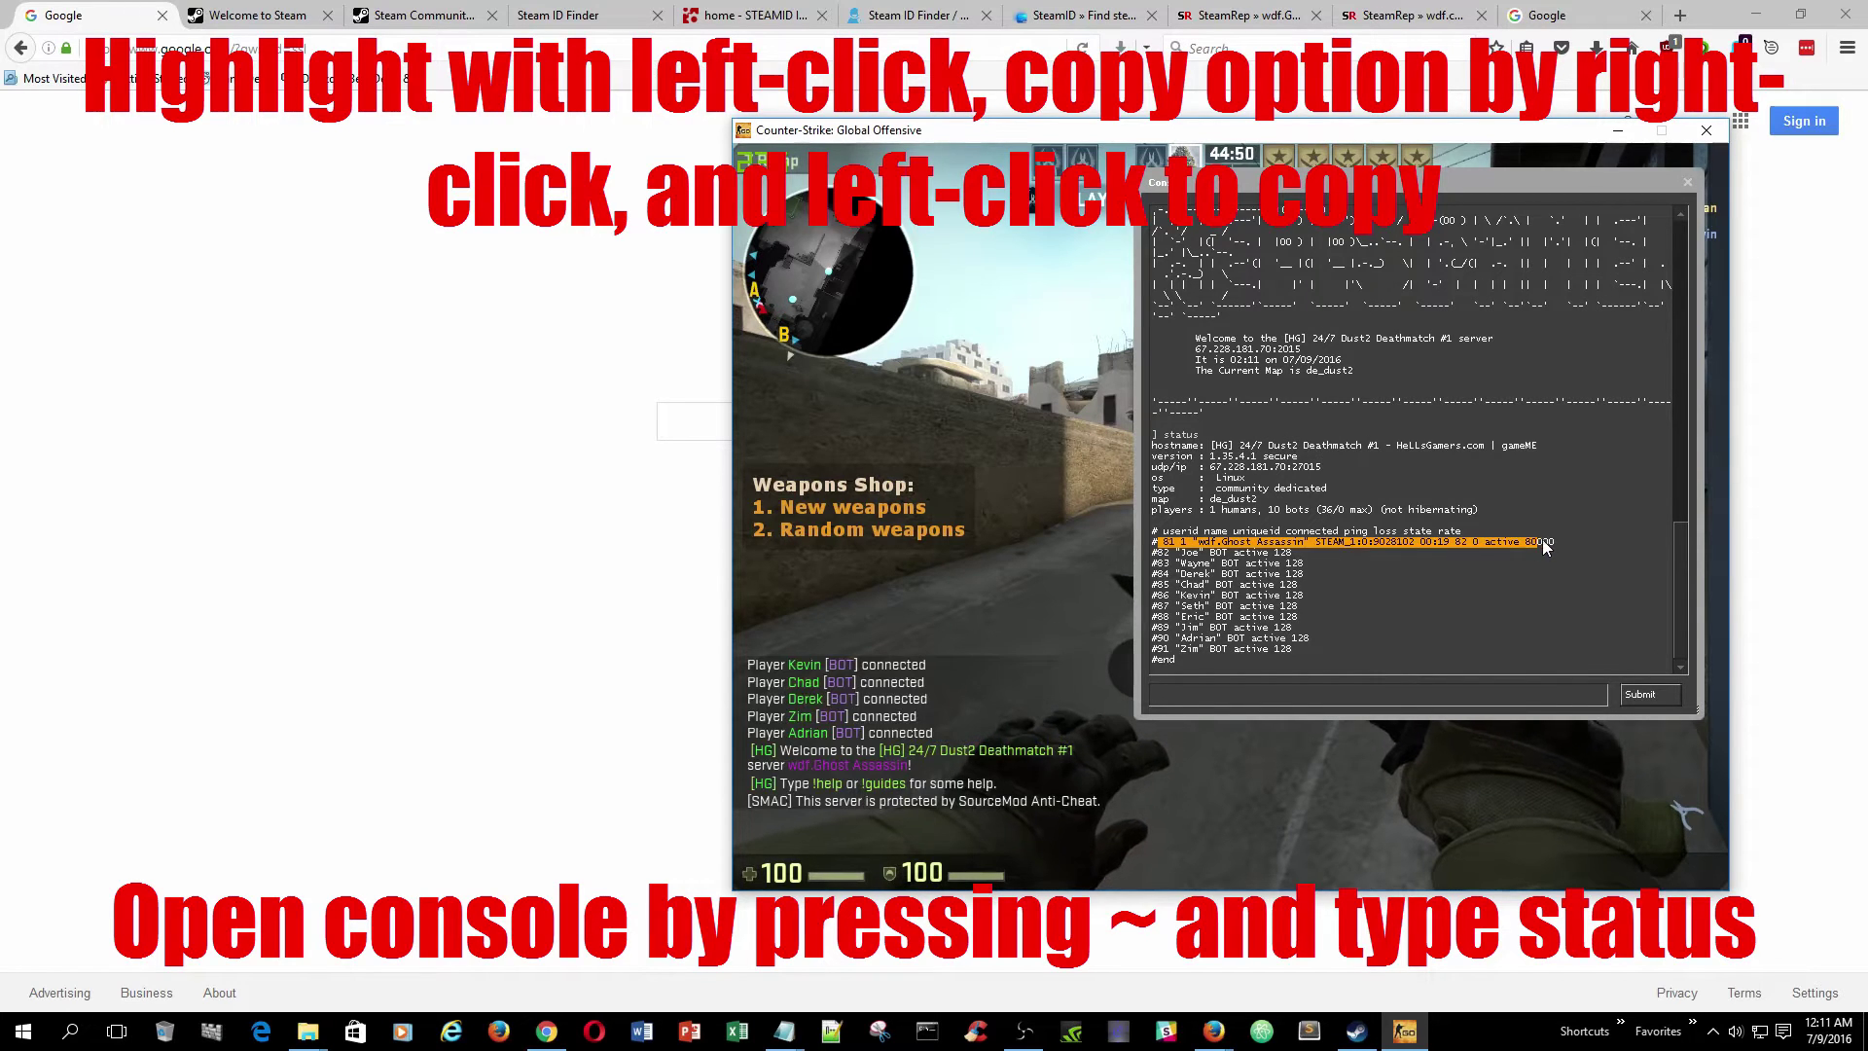
click(1473, 545)
drag(1315, 541, 1413, 541)
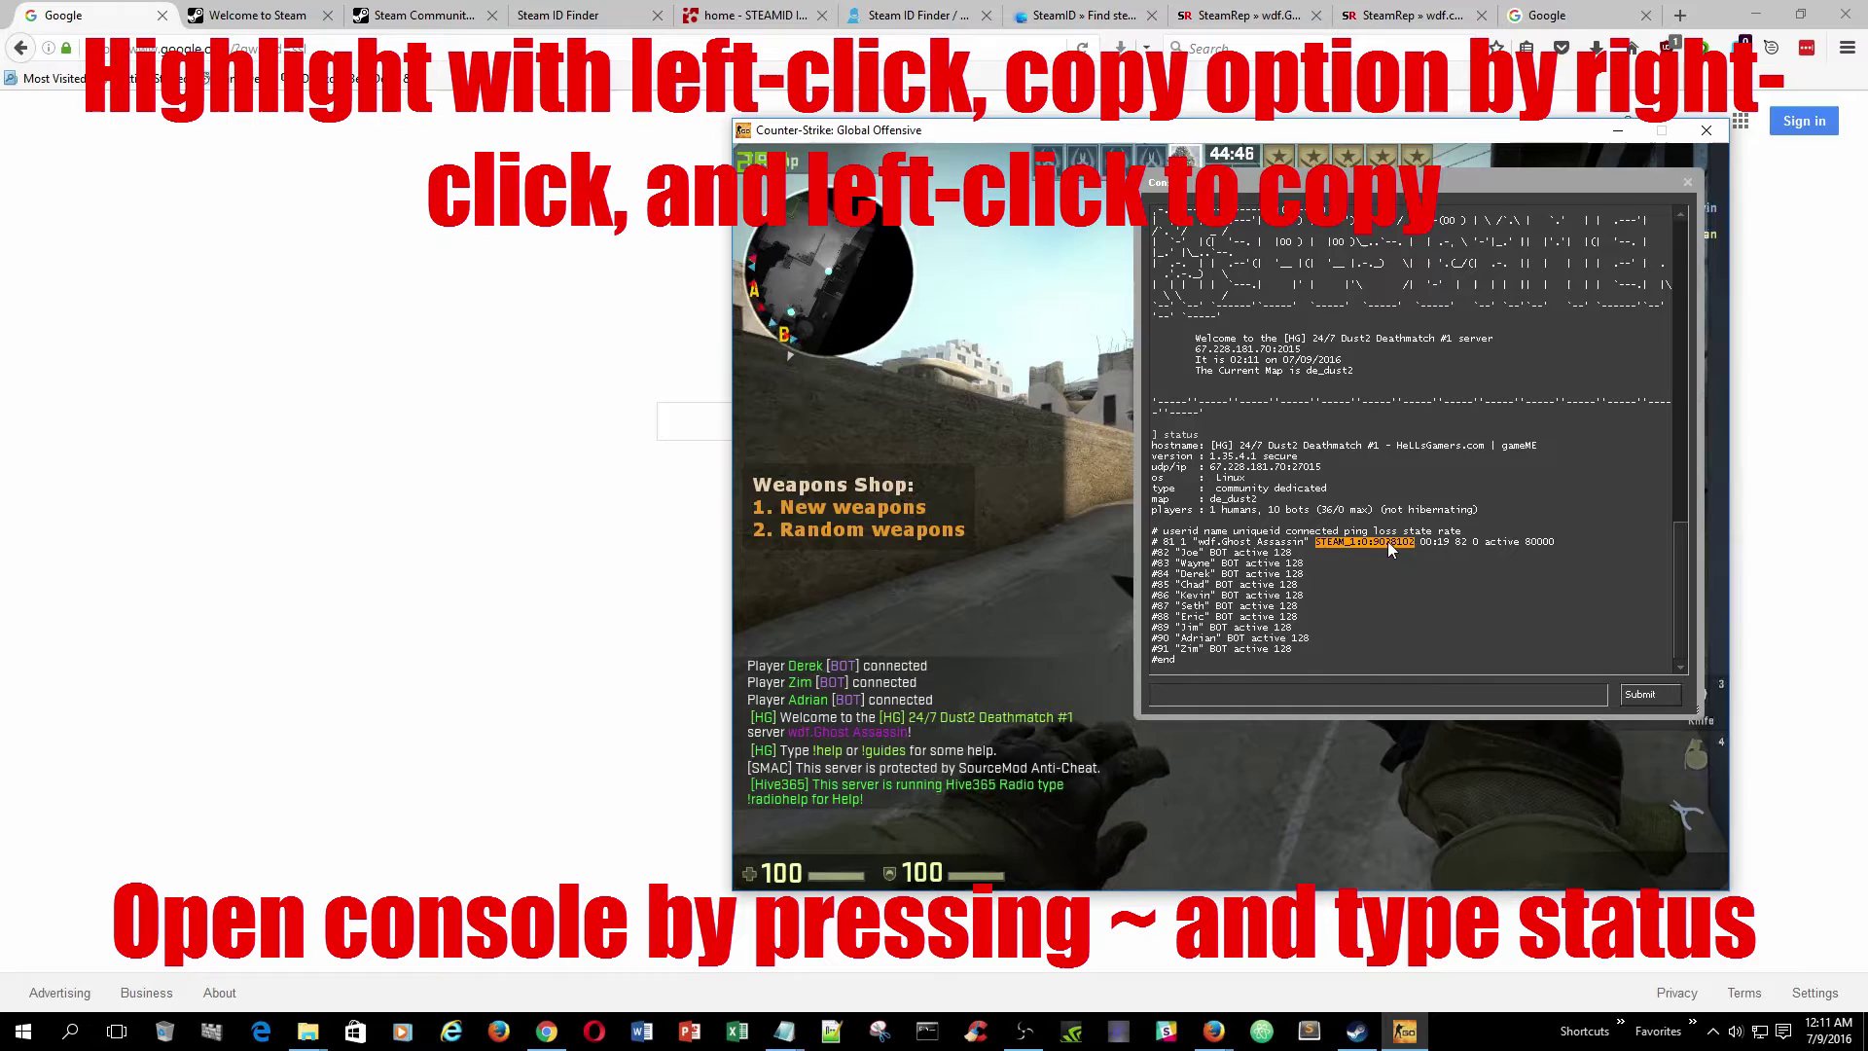
right_click(1388, 543)
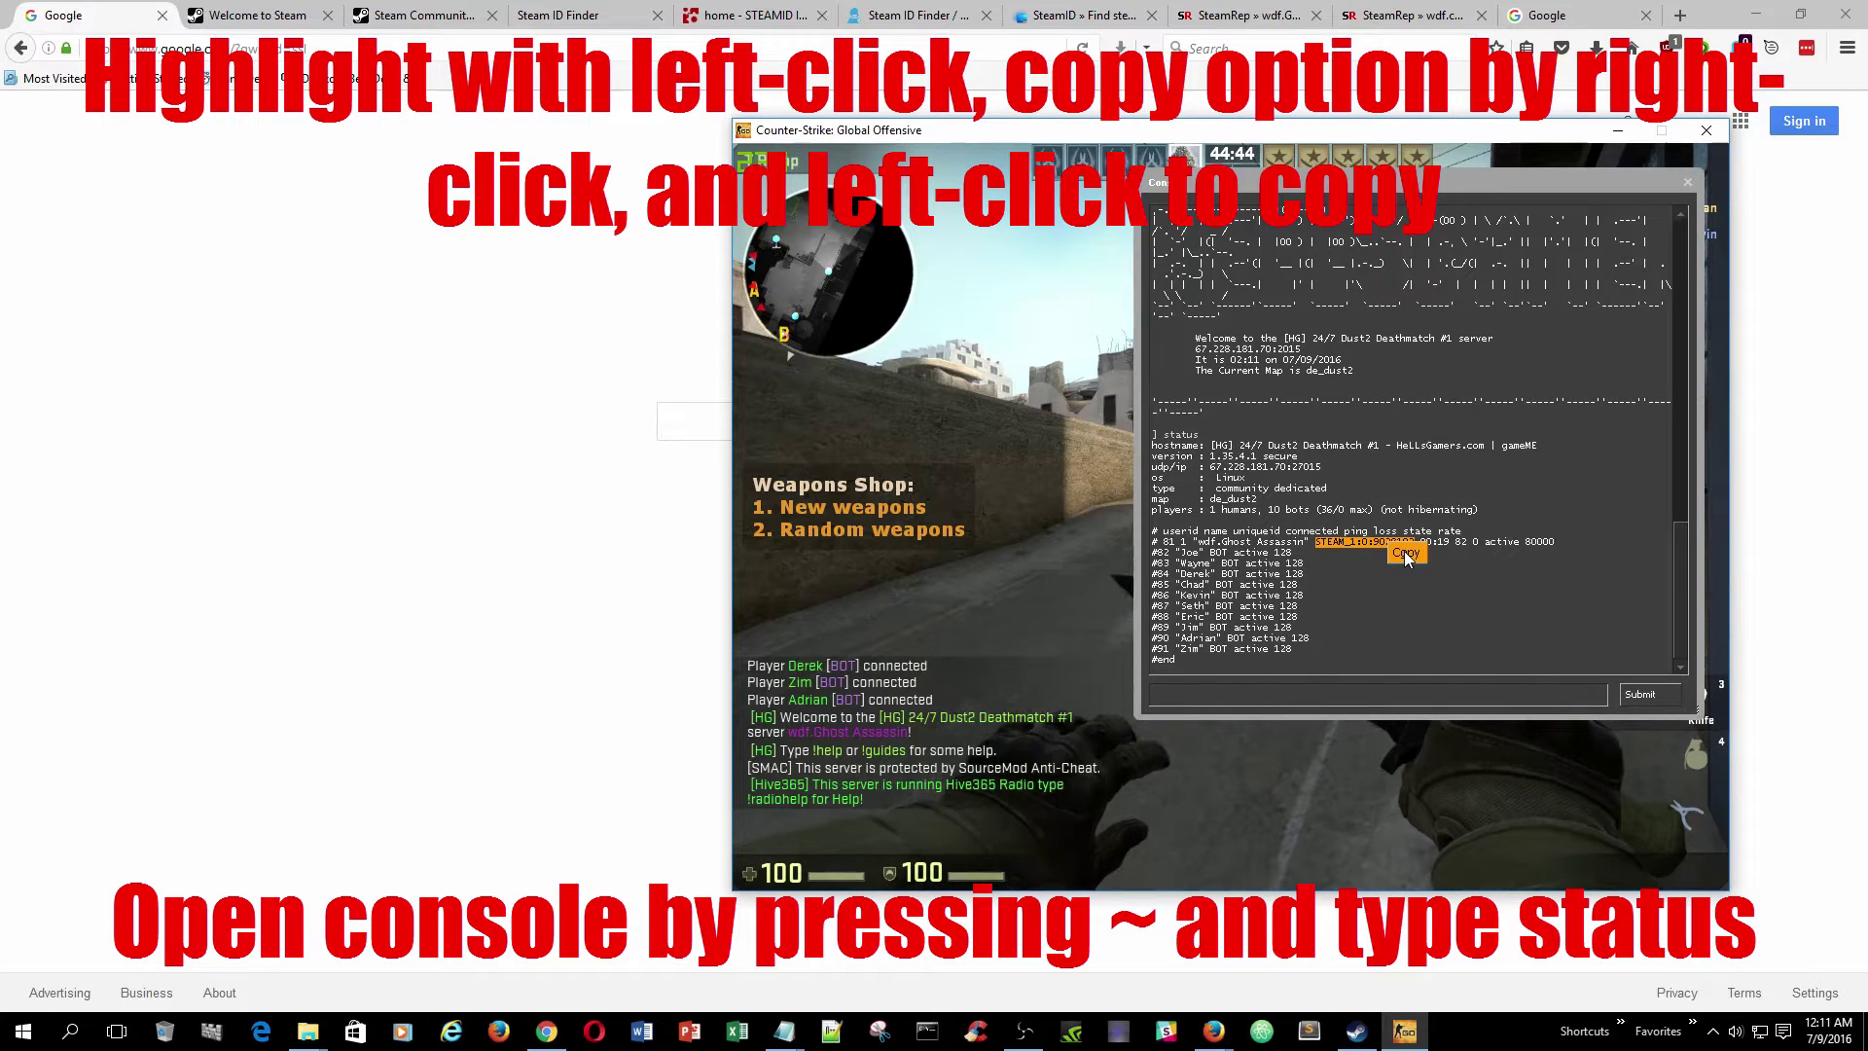
click(1404, 553)
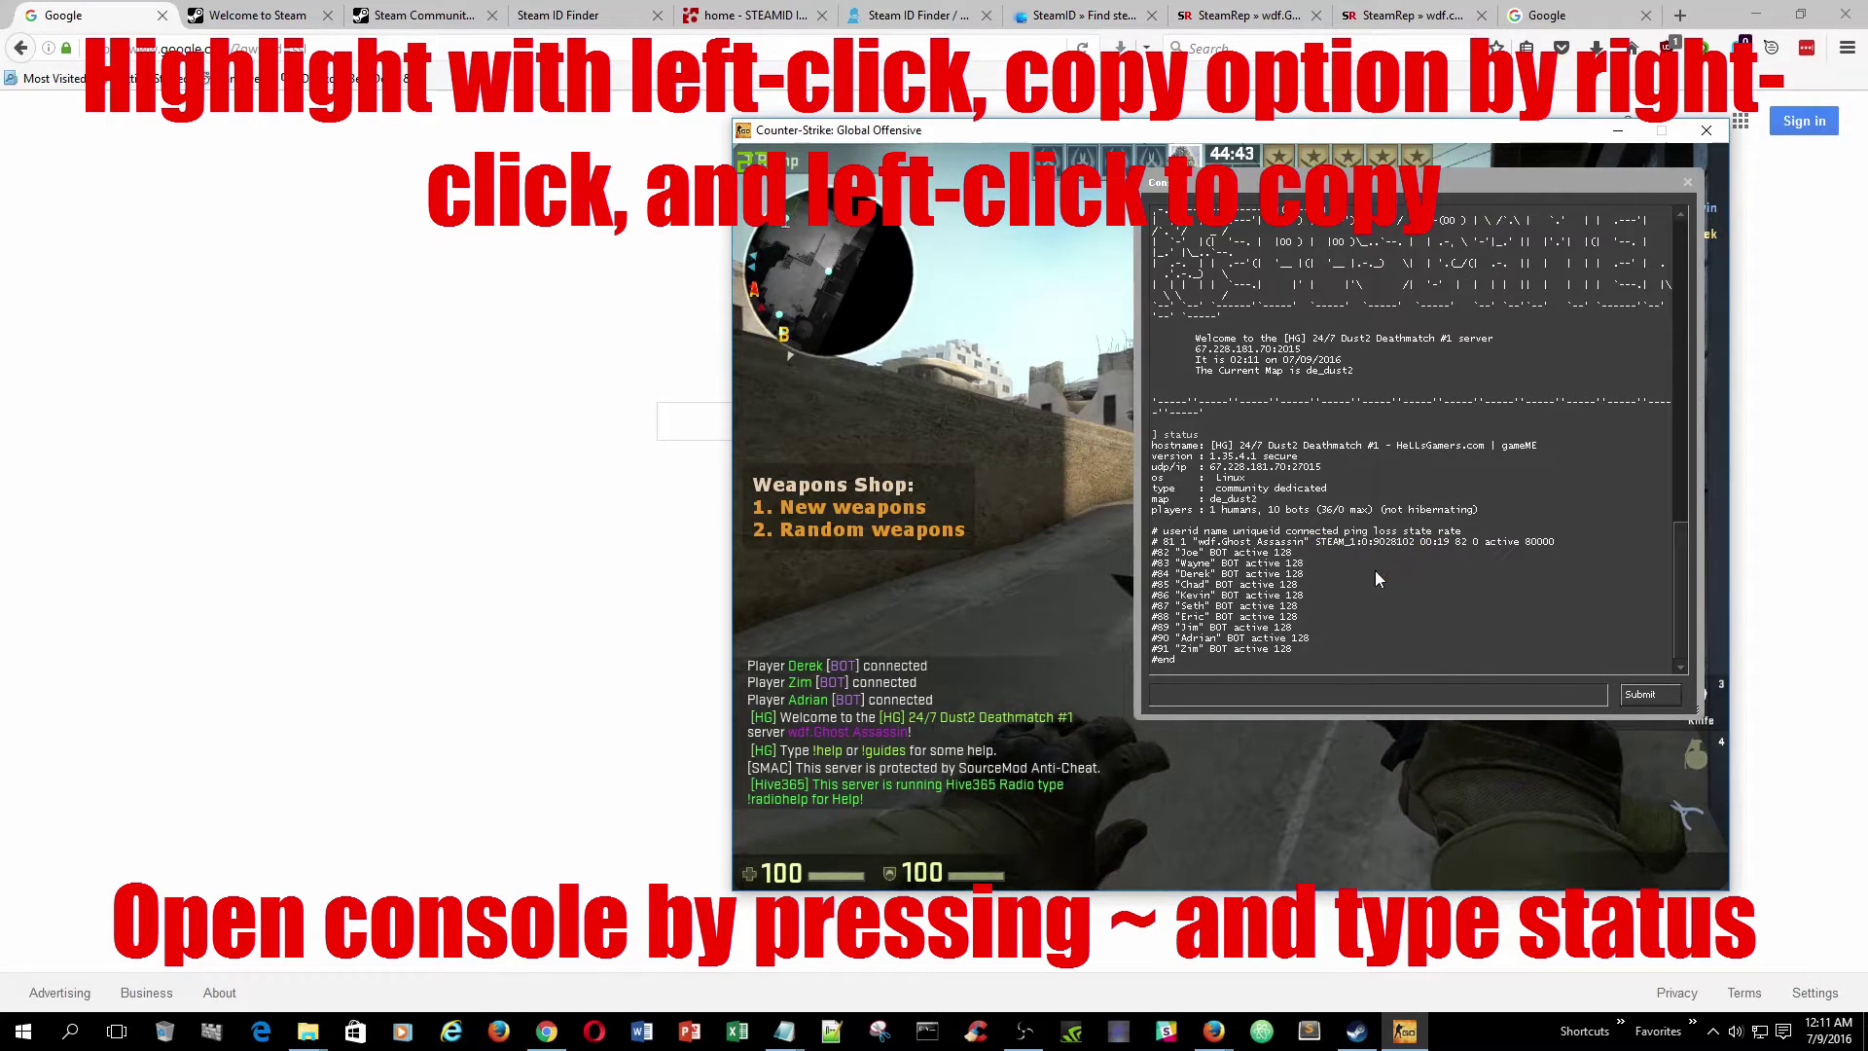
right_click(1228, 693)
click(1251, 720)
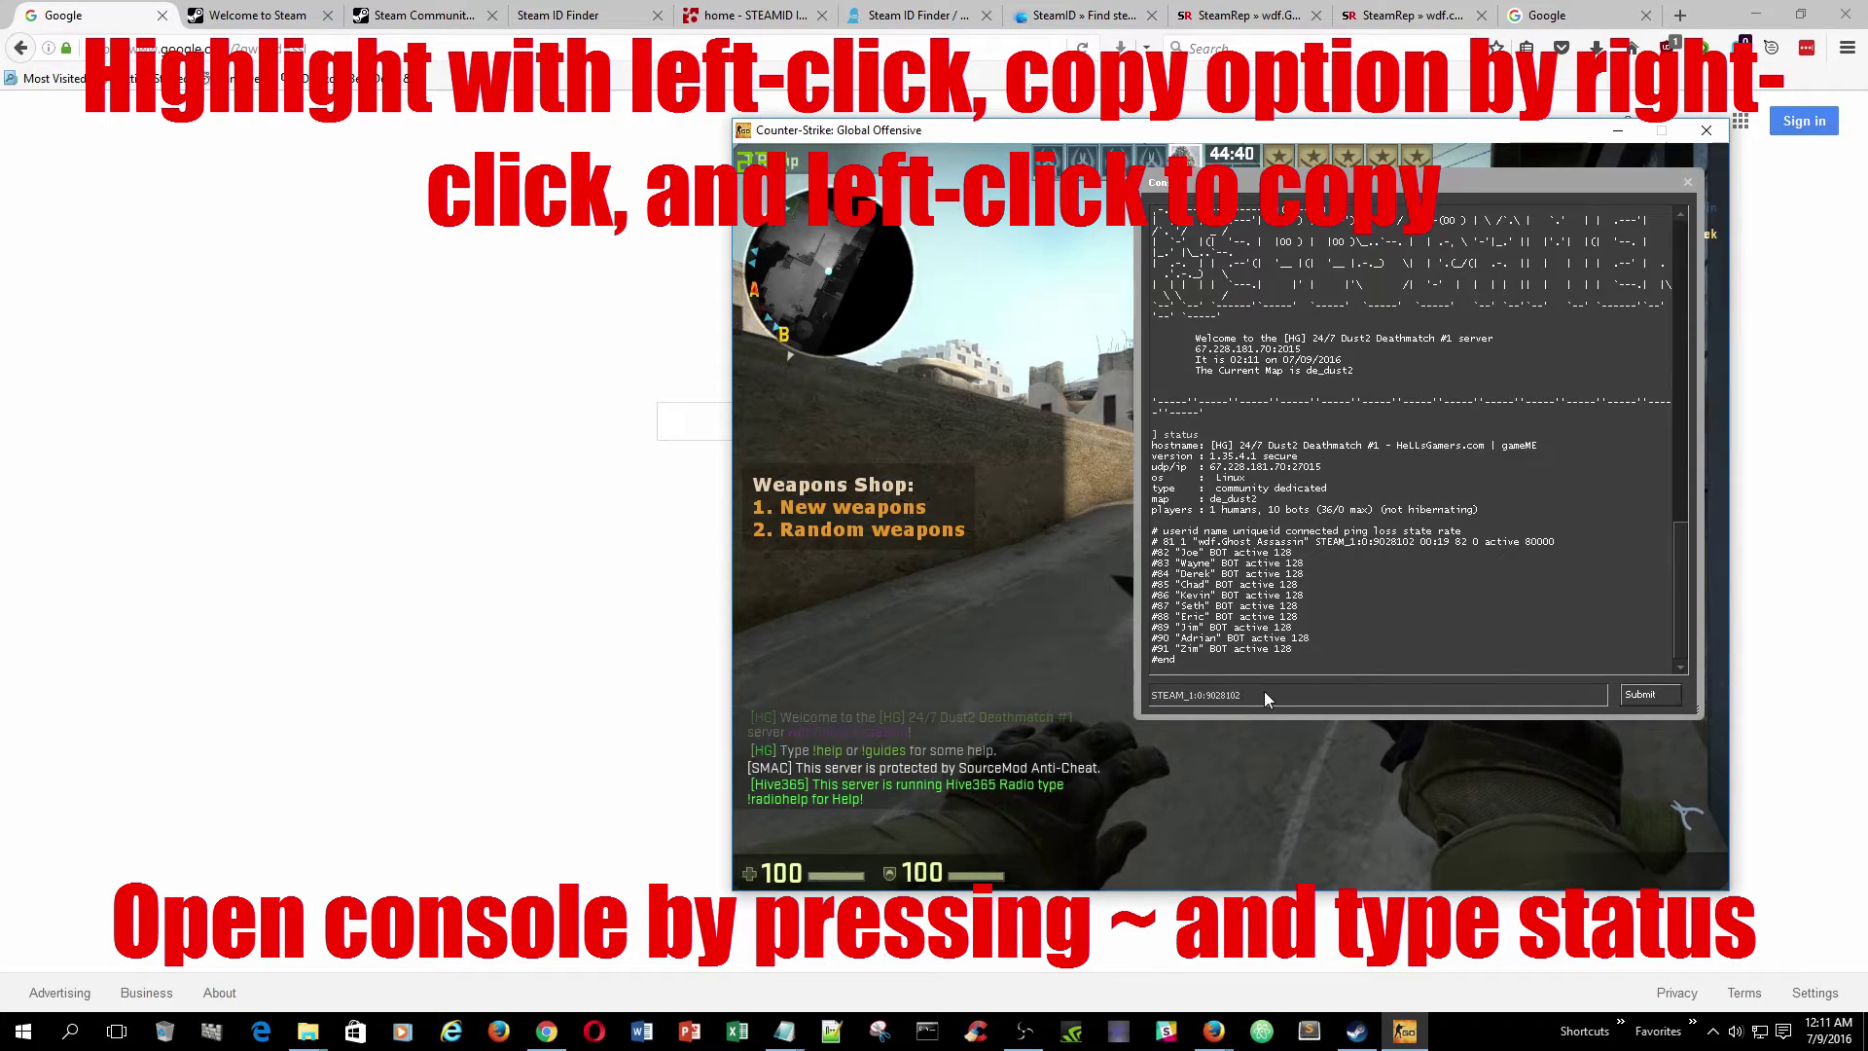
Leave the server by running the disconnect command in the console, and close the console
key(grave)
key(grave)
text(disconnect)
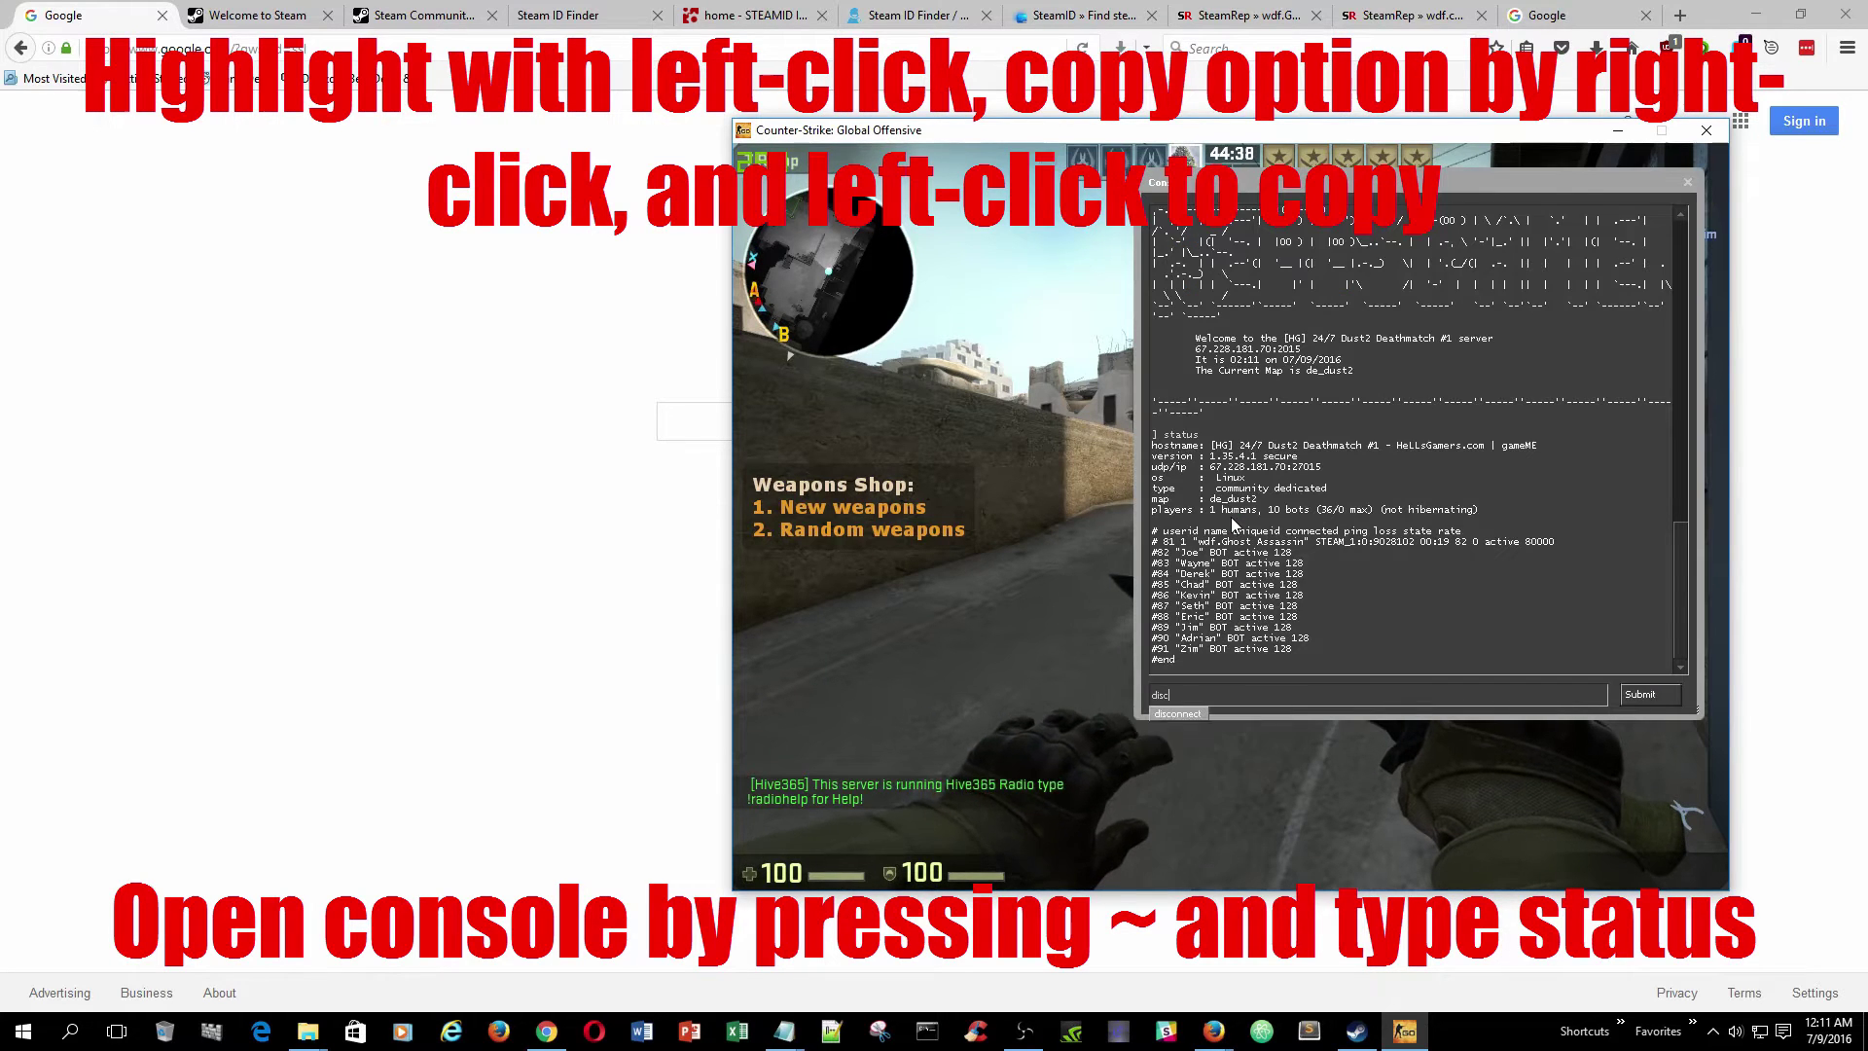
key(Return)
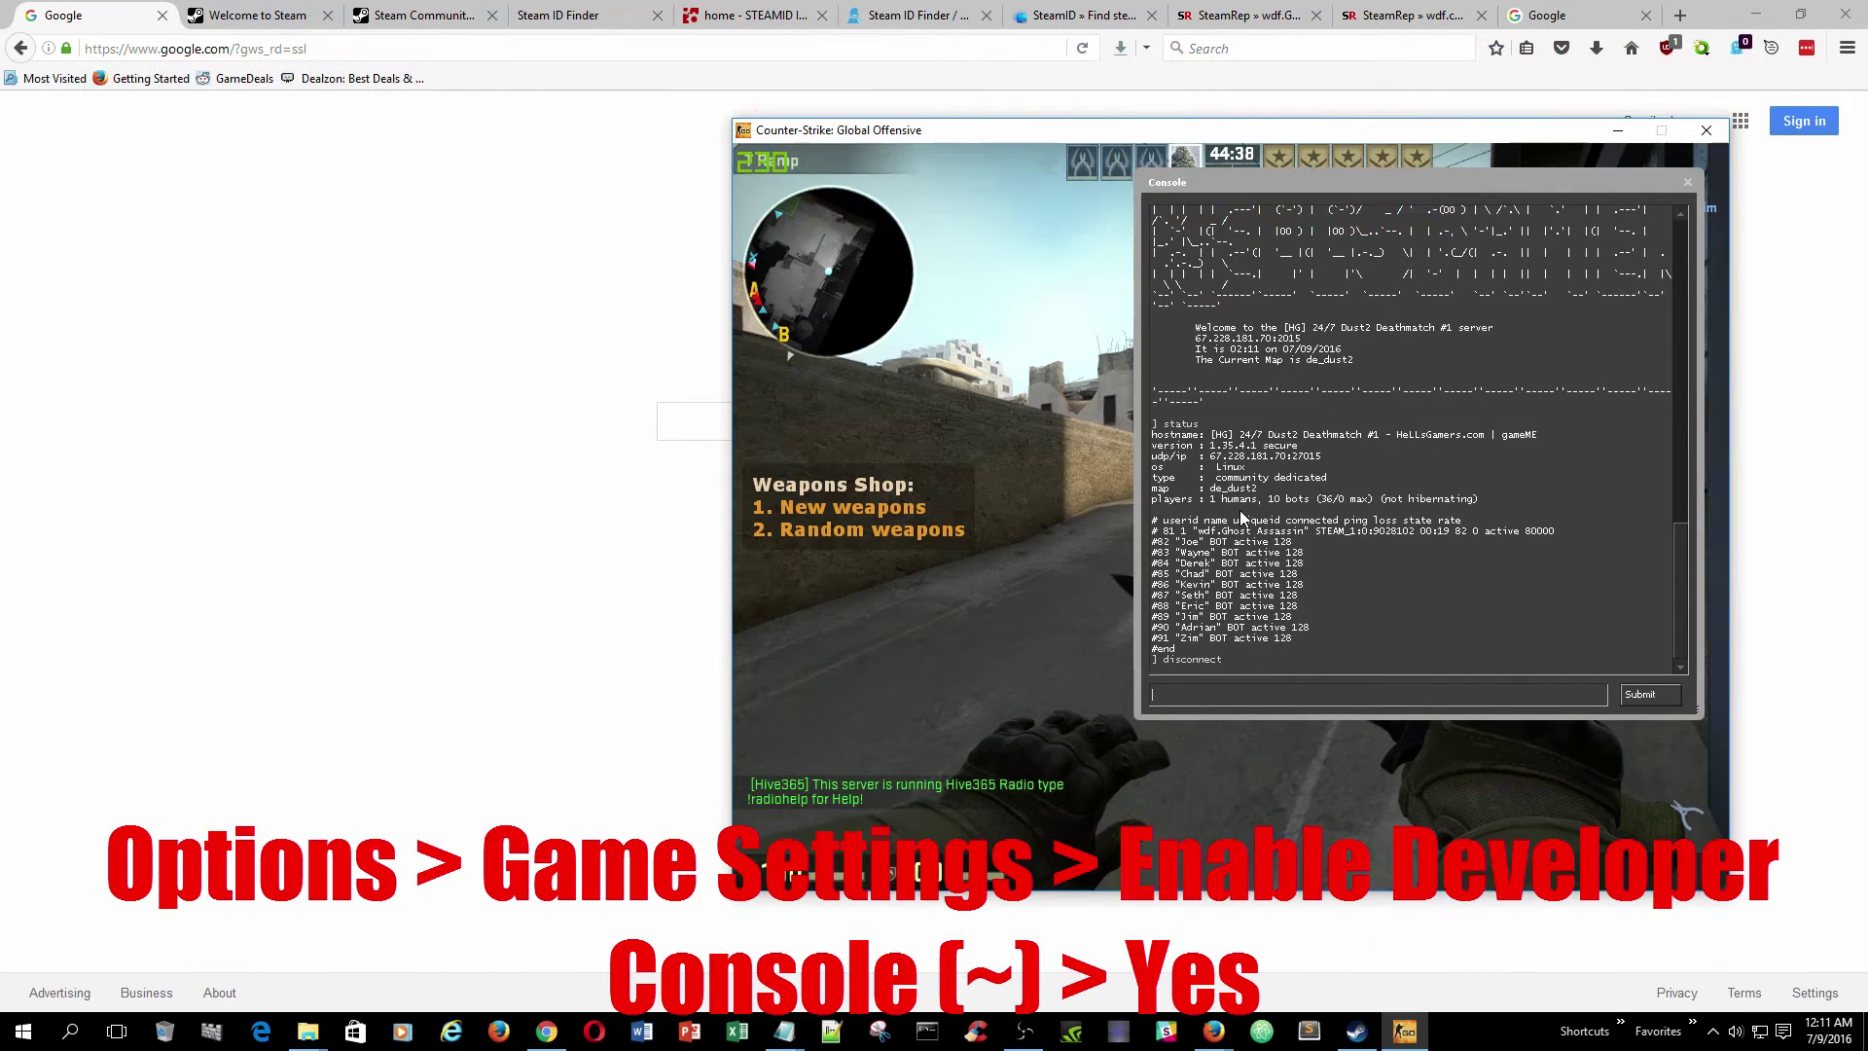
key(grave)
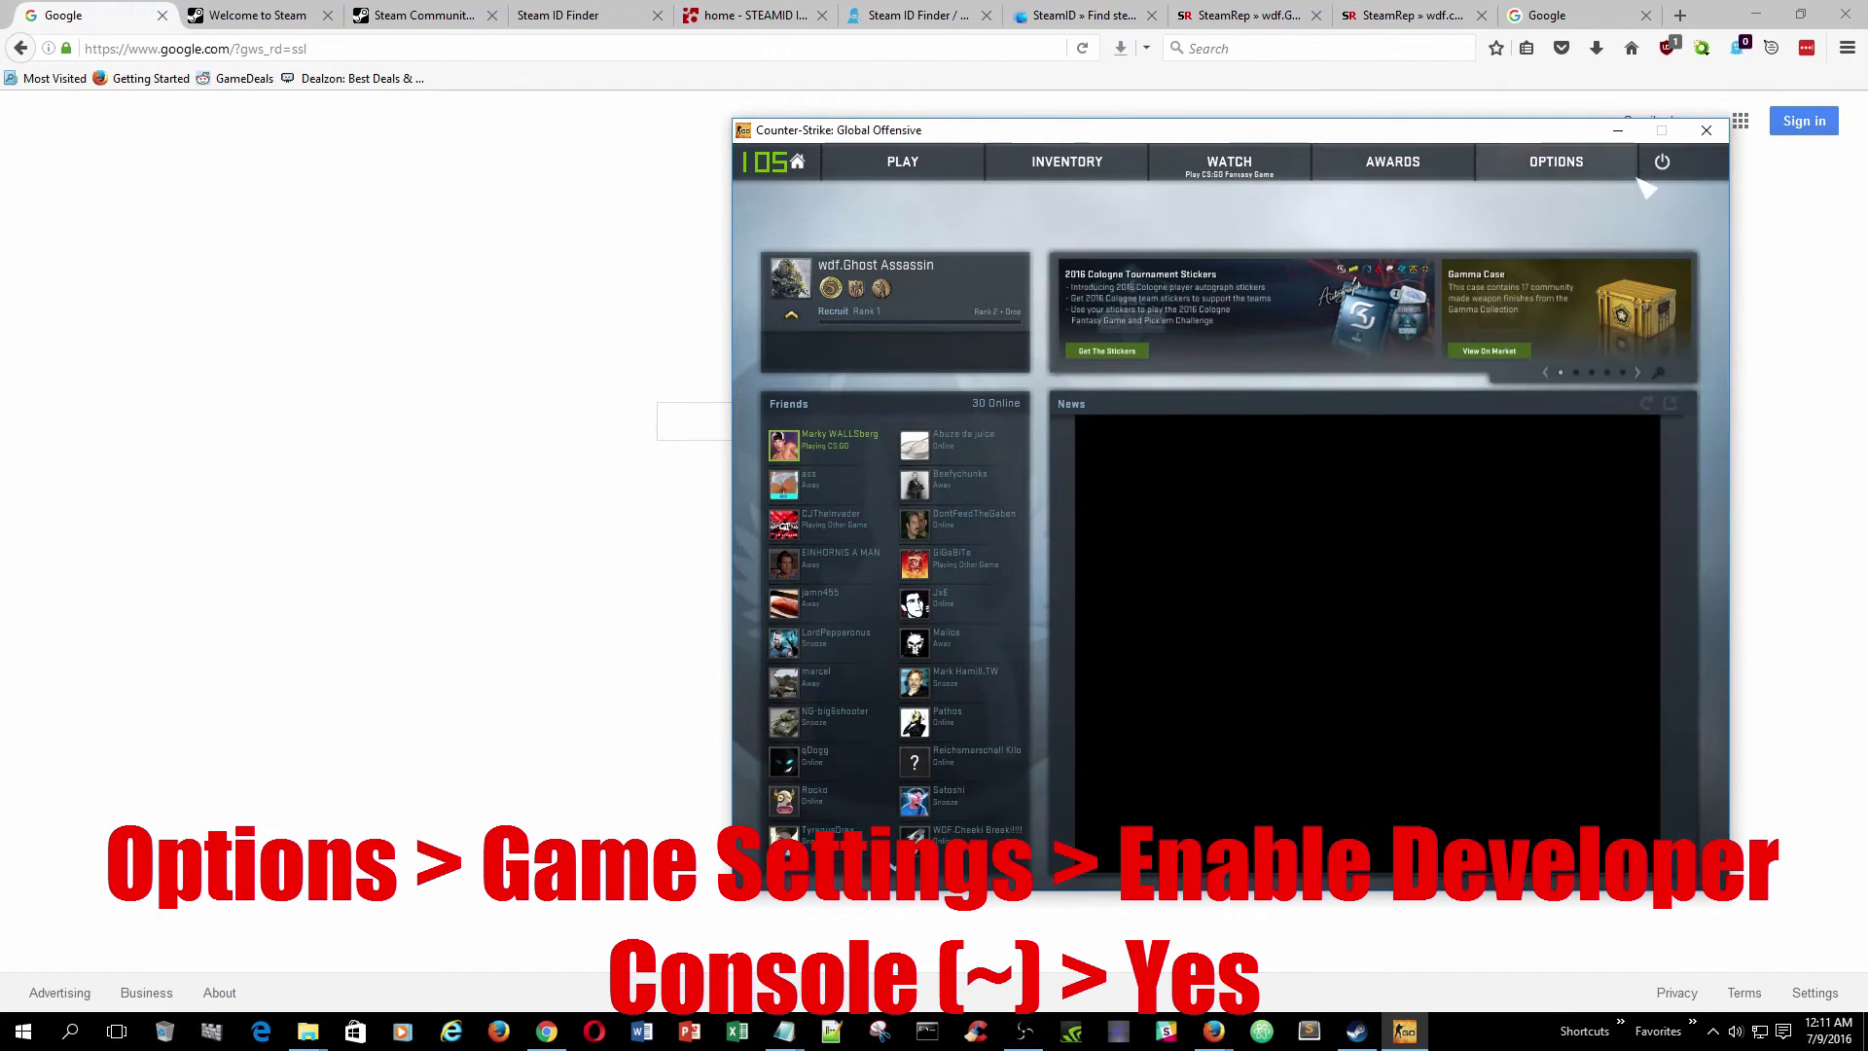
Check the Enable Developer Console option in the game settings and return to the main menu
click(1557, 162)
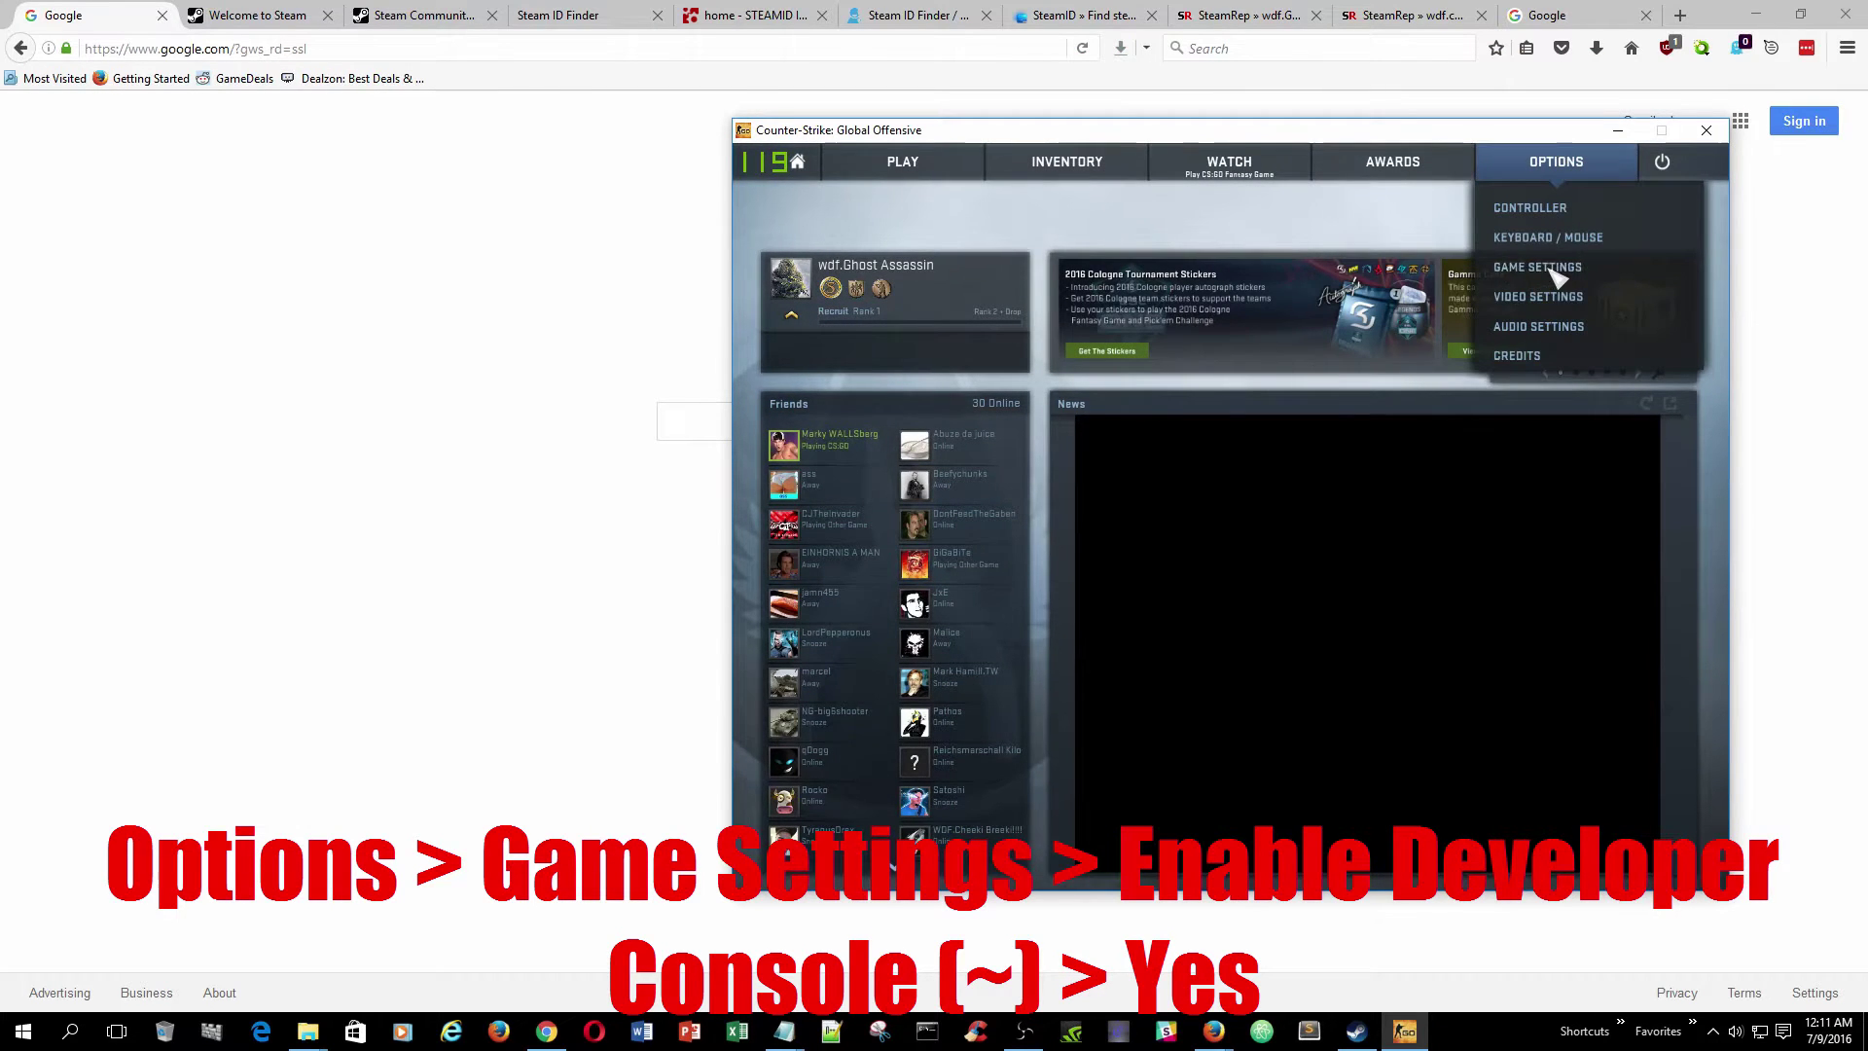
click(1550, 276)
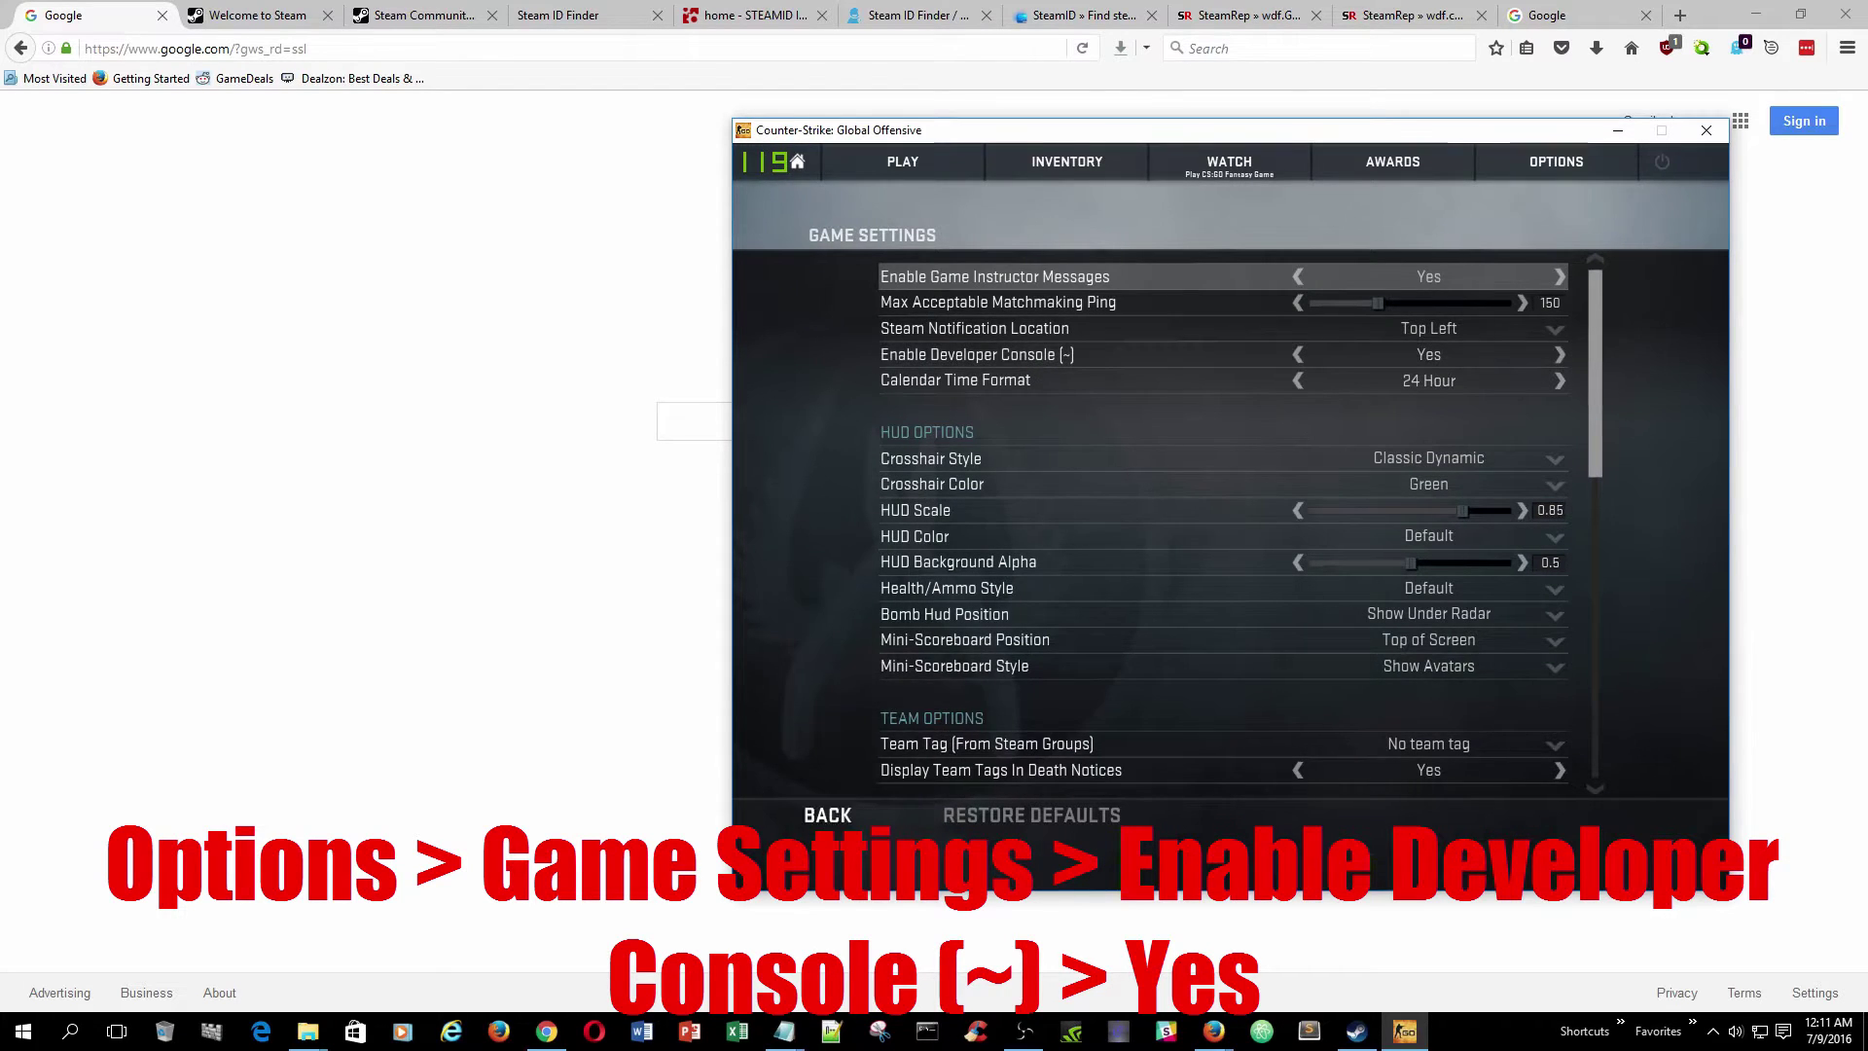
click(827, 816)
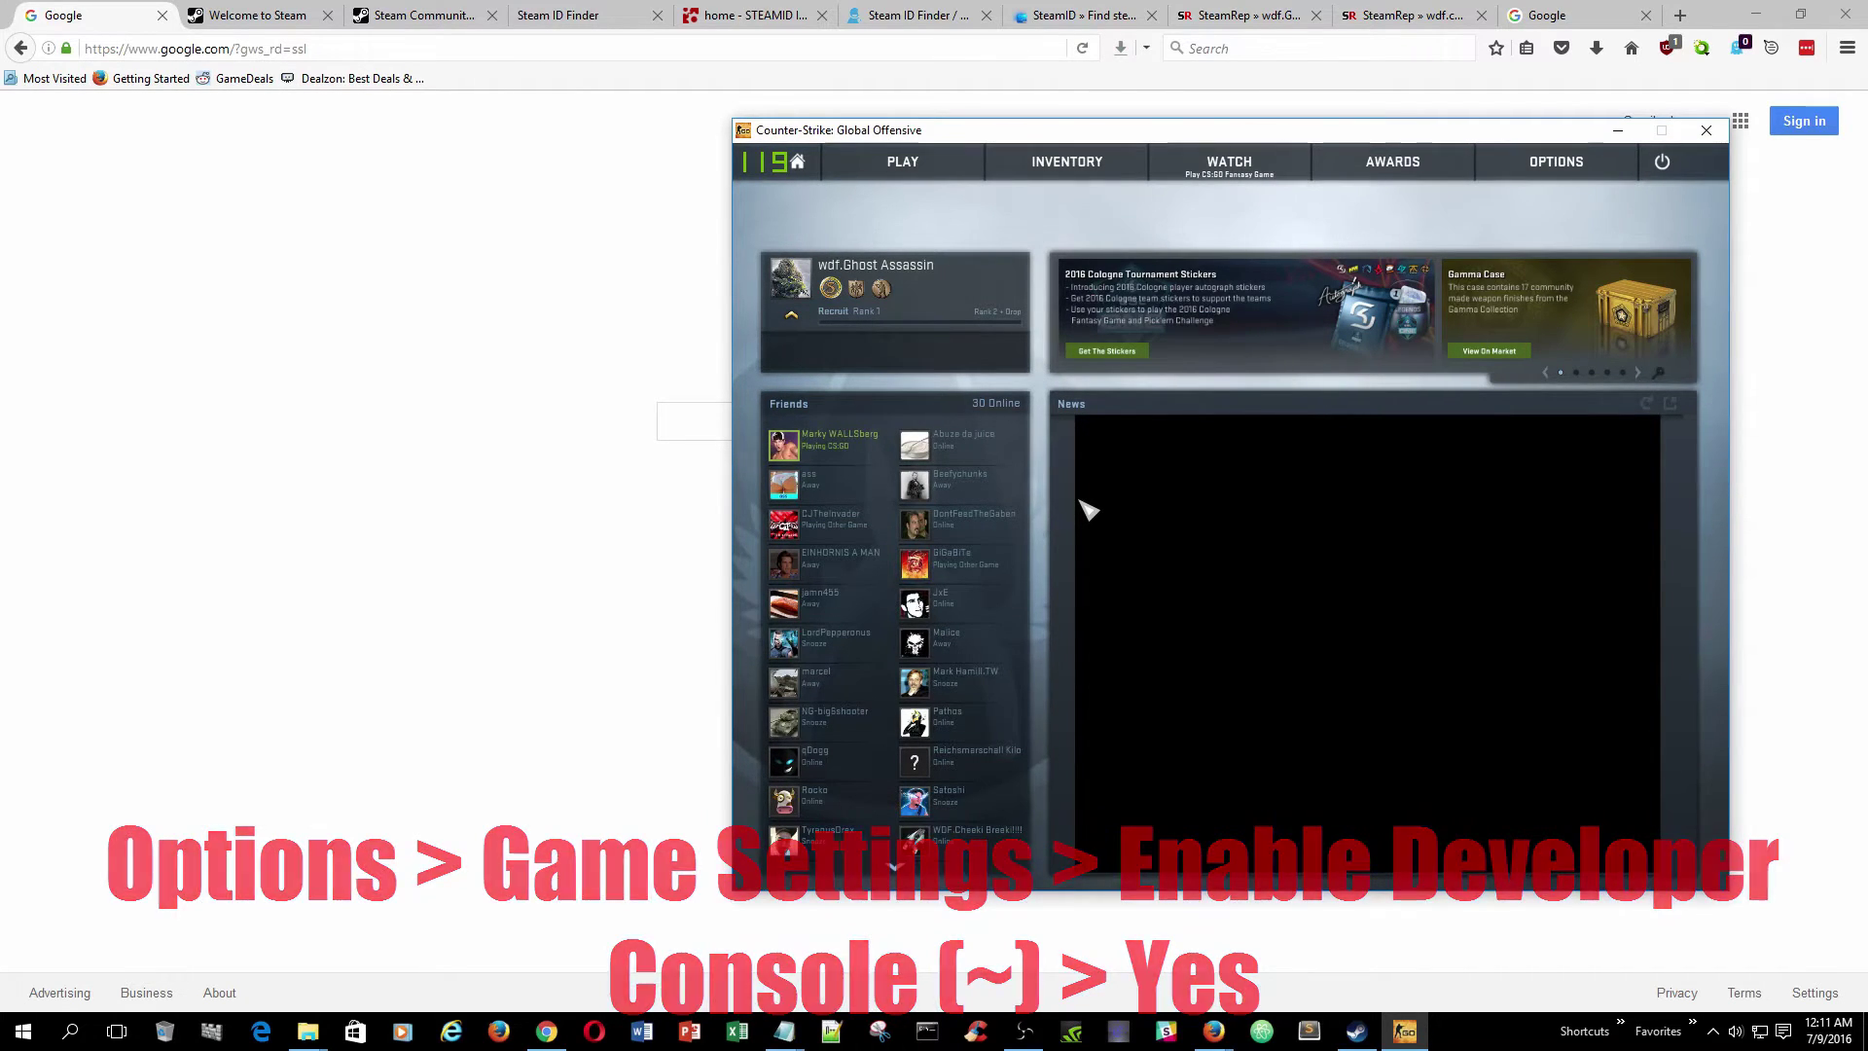
Run status in the console from the main menu, highlight the Steam ID in the earlier output, and close the console
key(grave)
text(status)
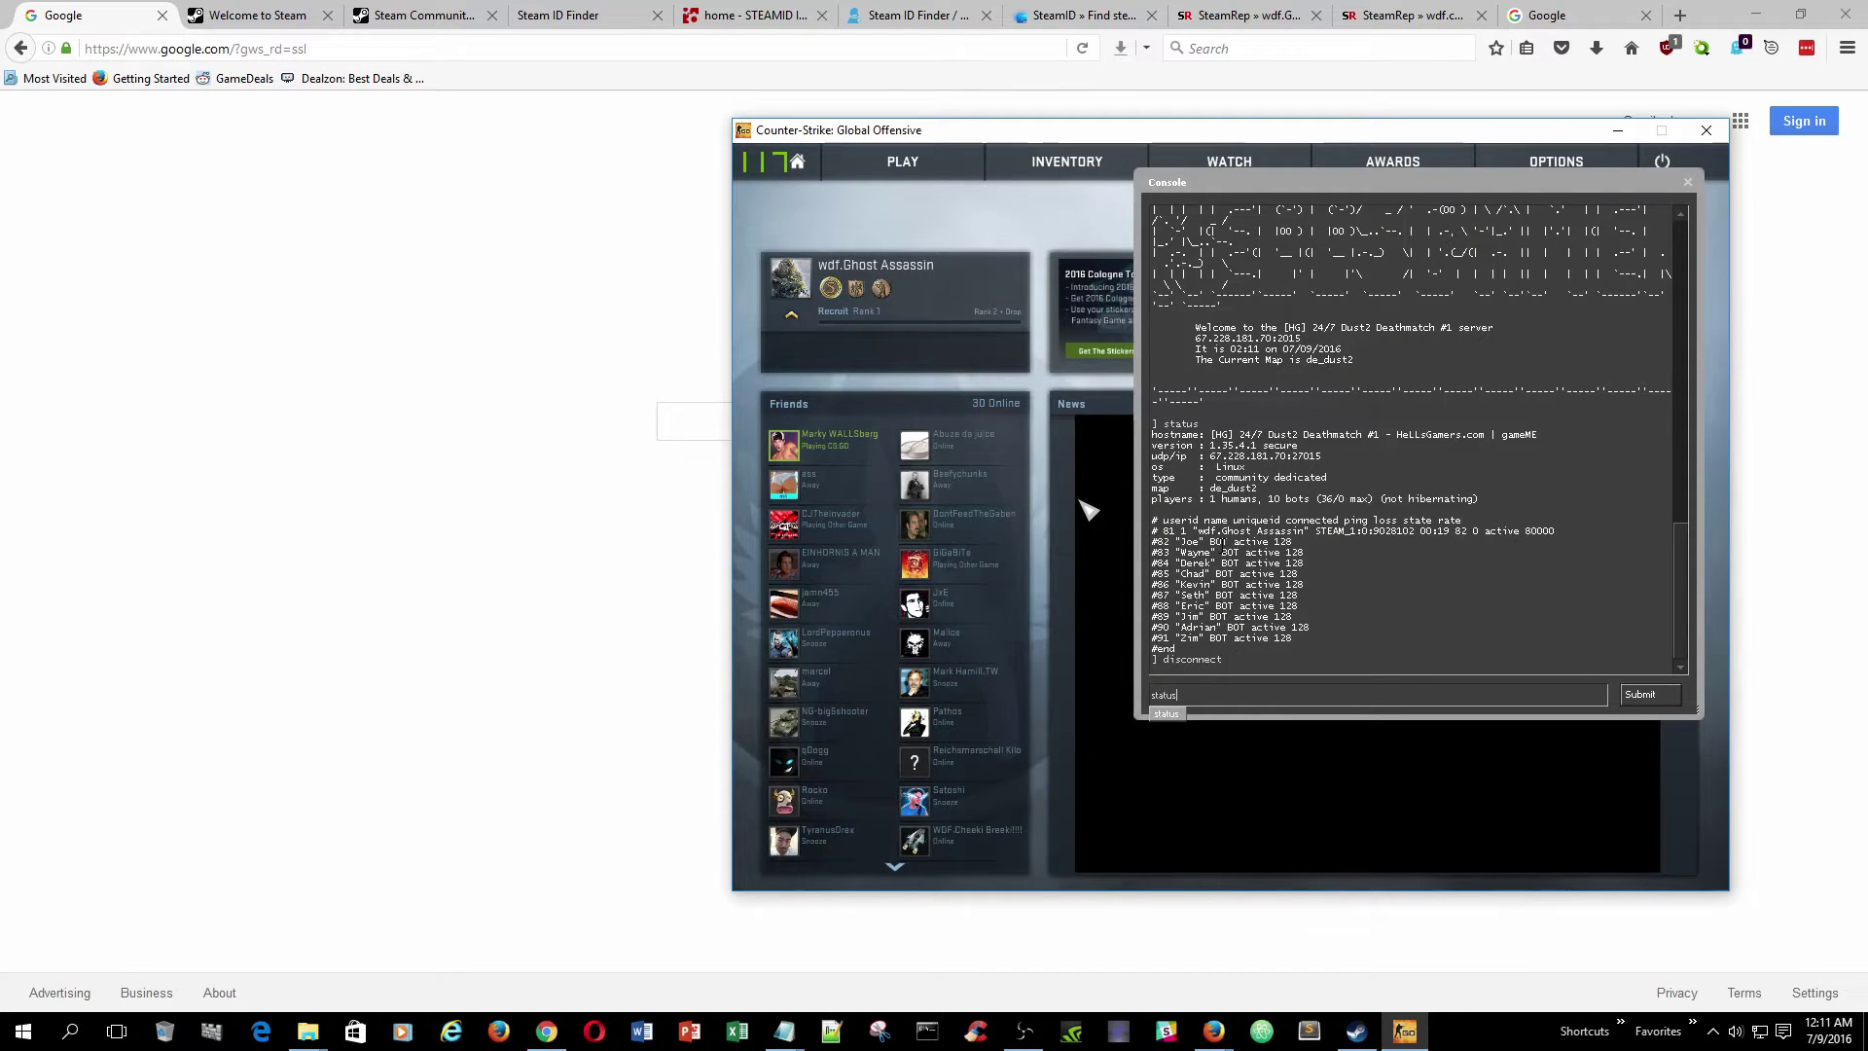
key(Return)
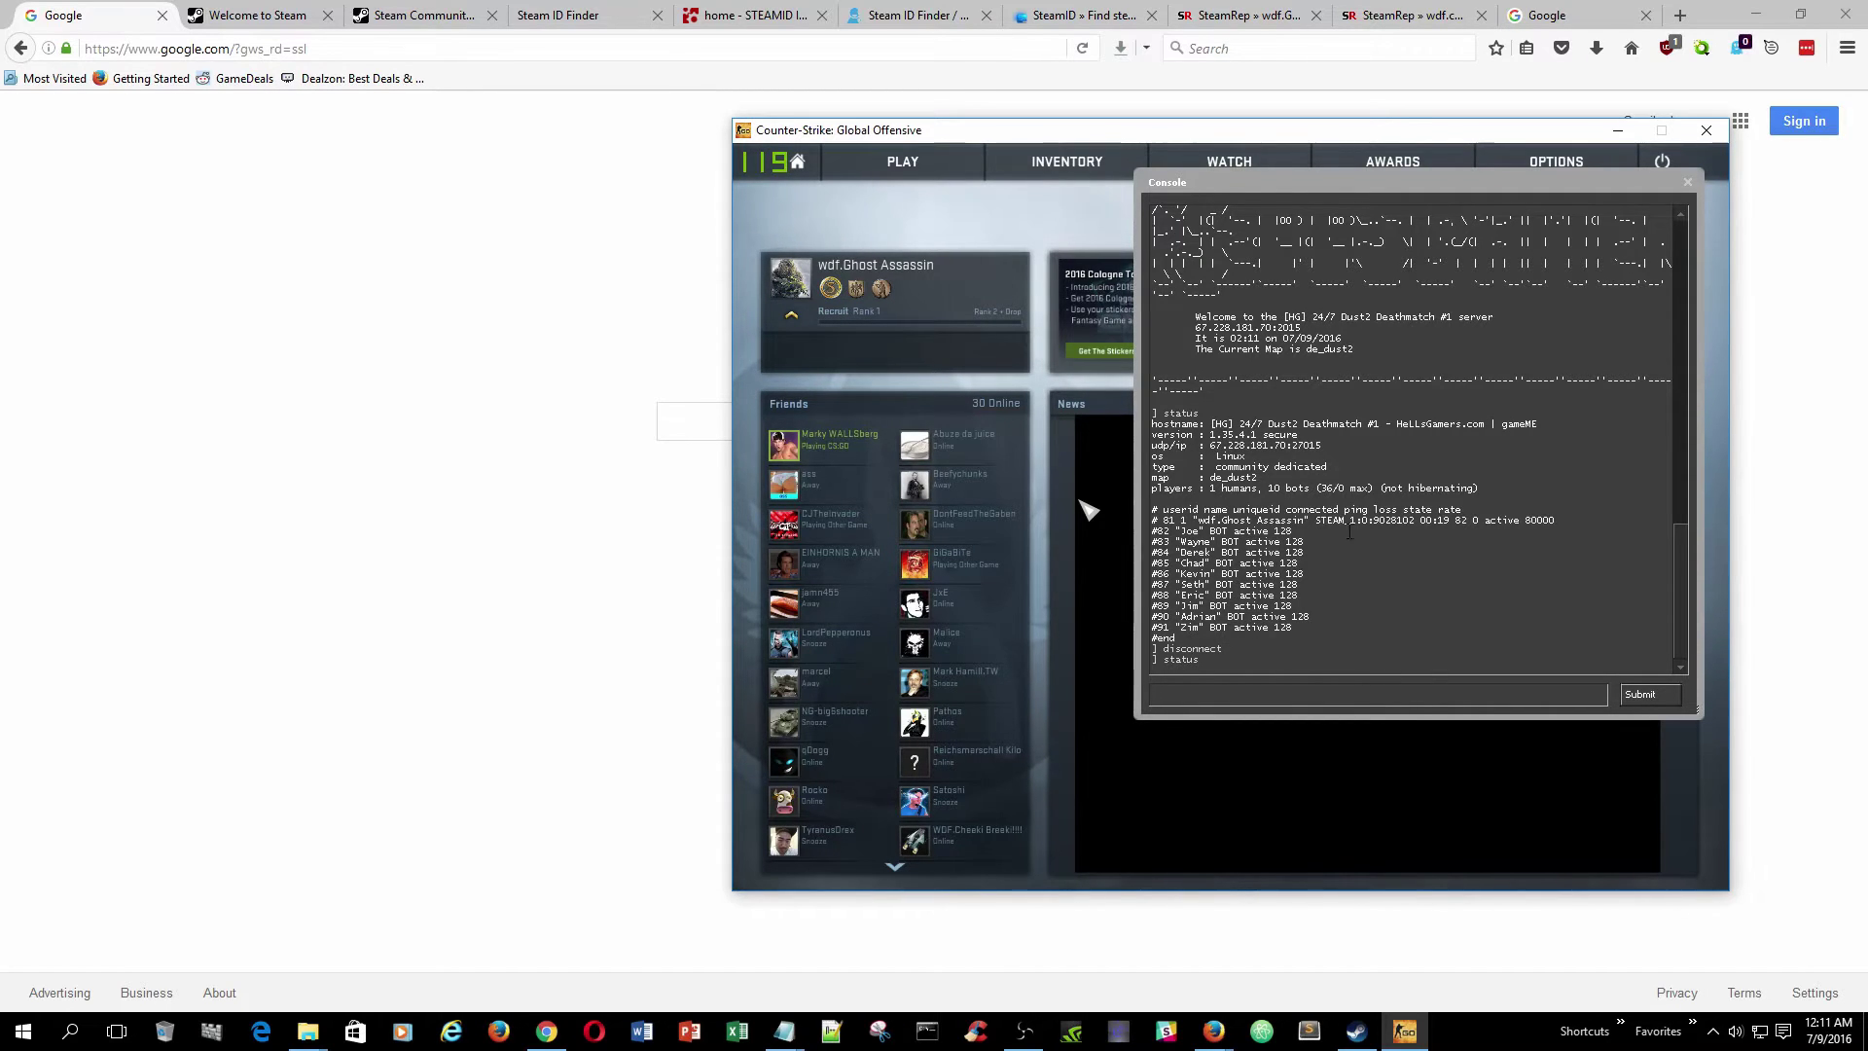
drag(1315, 520, 1416, 521)
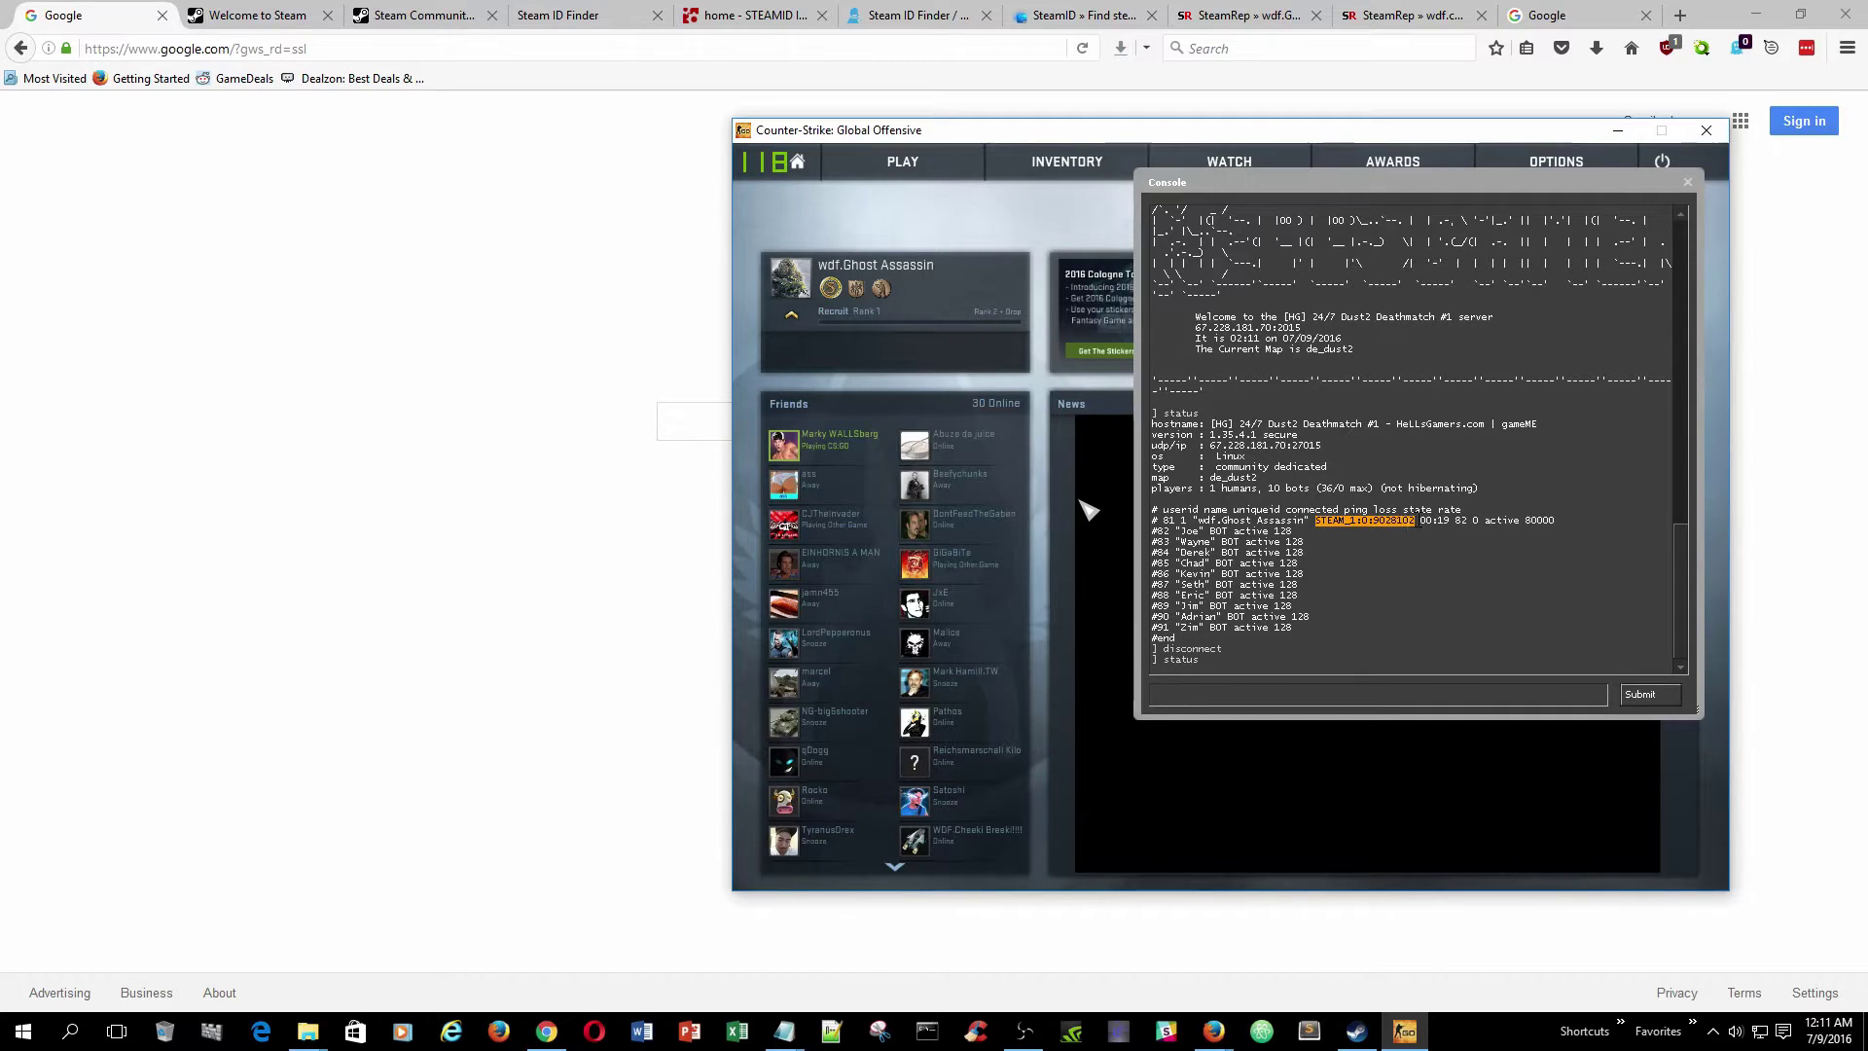
key(grave)
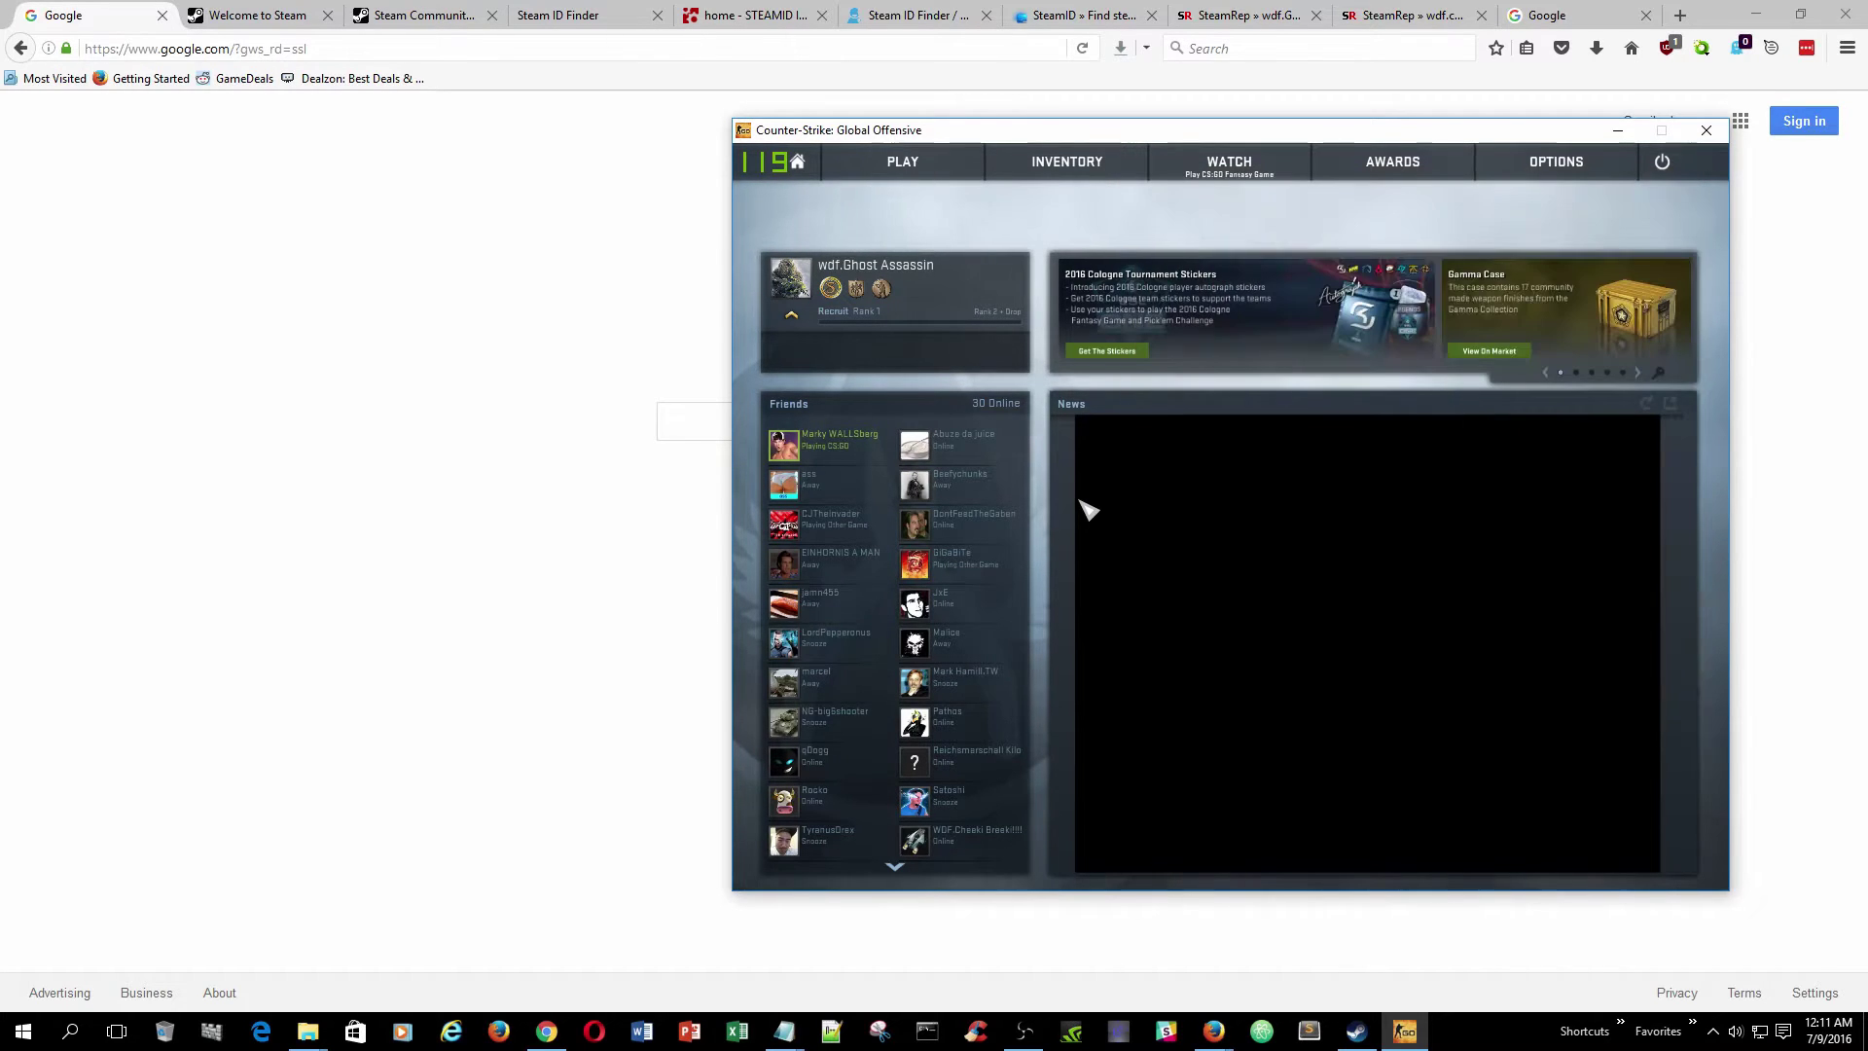
Switch to the untitled Notepad note, highlight the Steam ID on its third line, and return to Firefox
click(784, 1032)
click(859, 949)
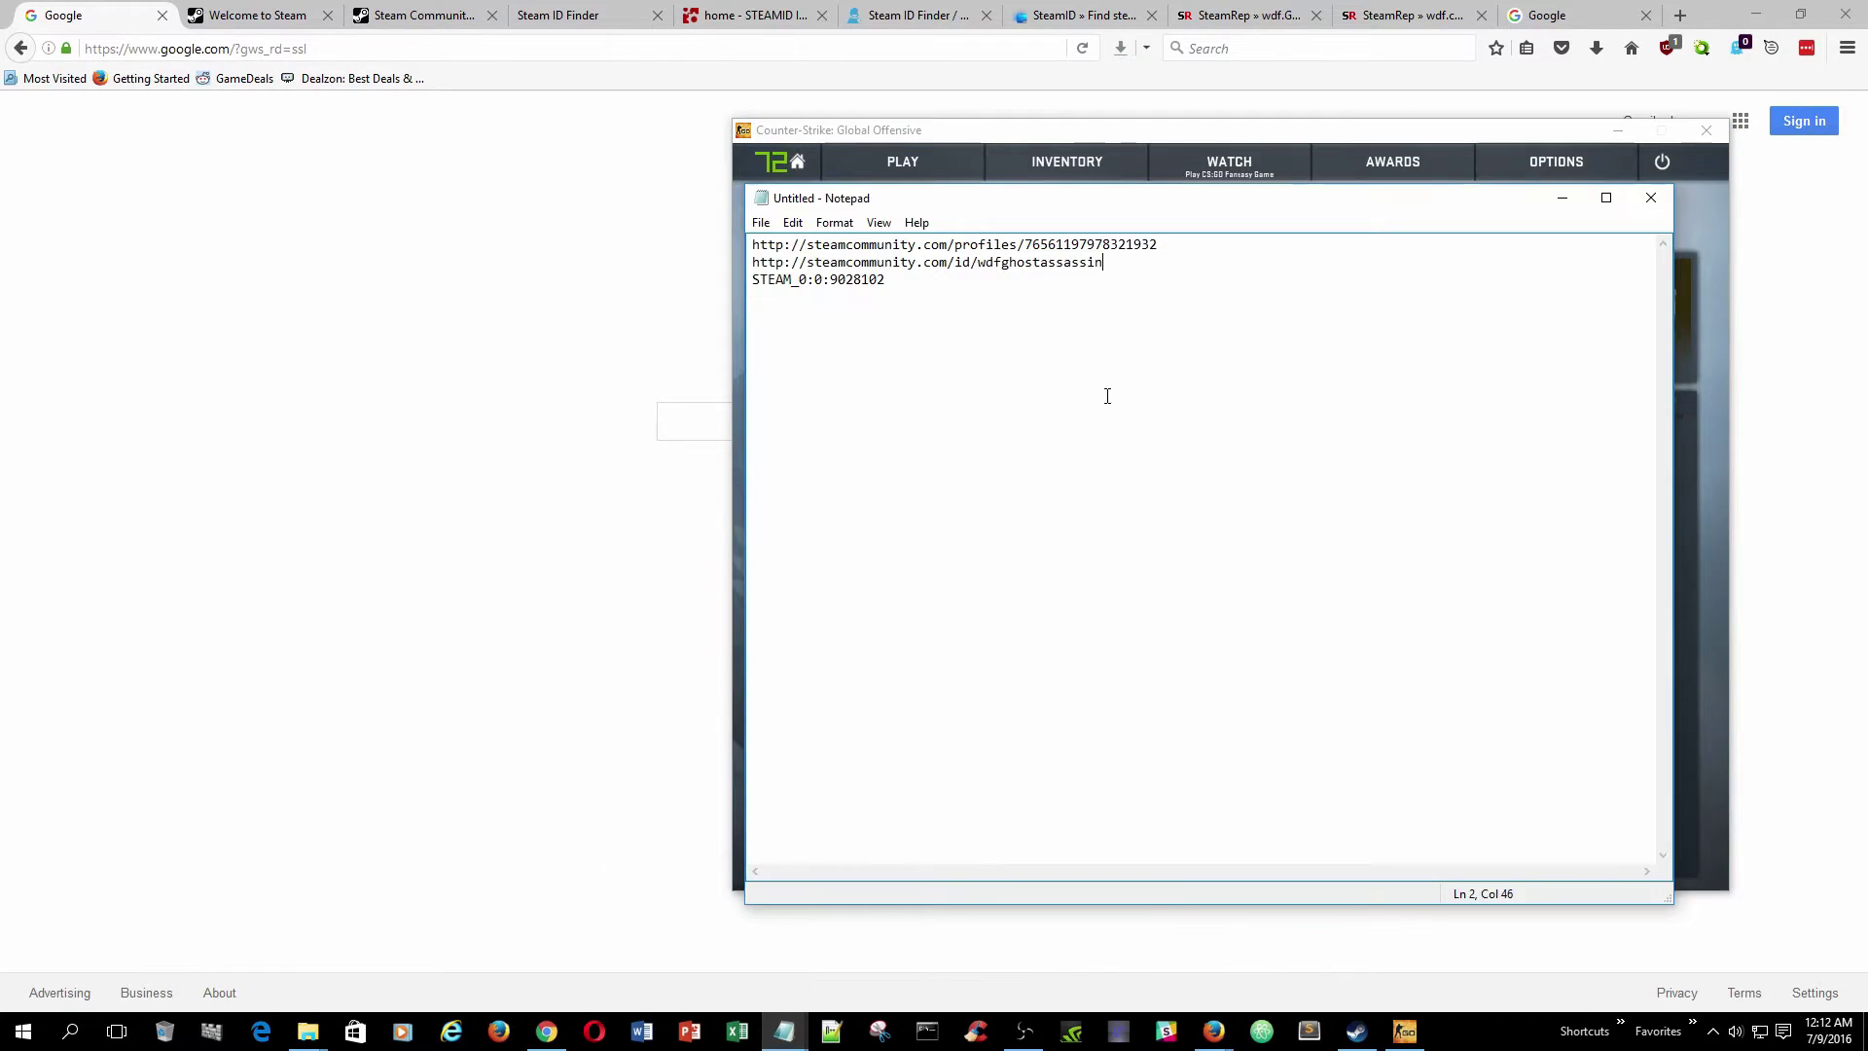
drag(886, 280, 754, 280)
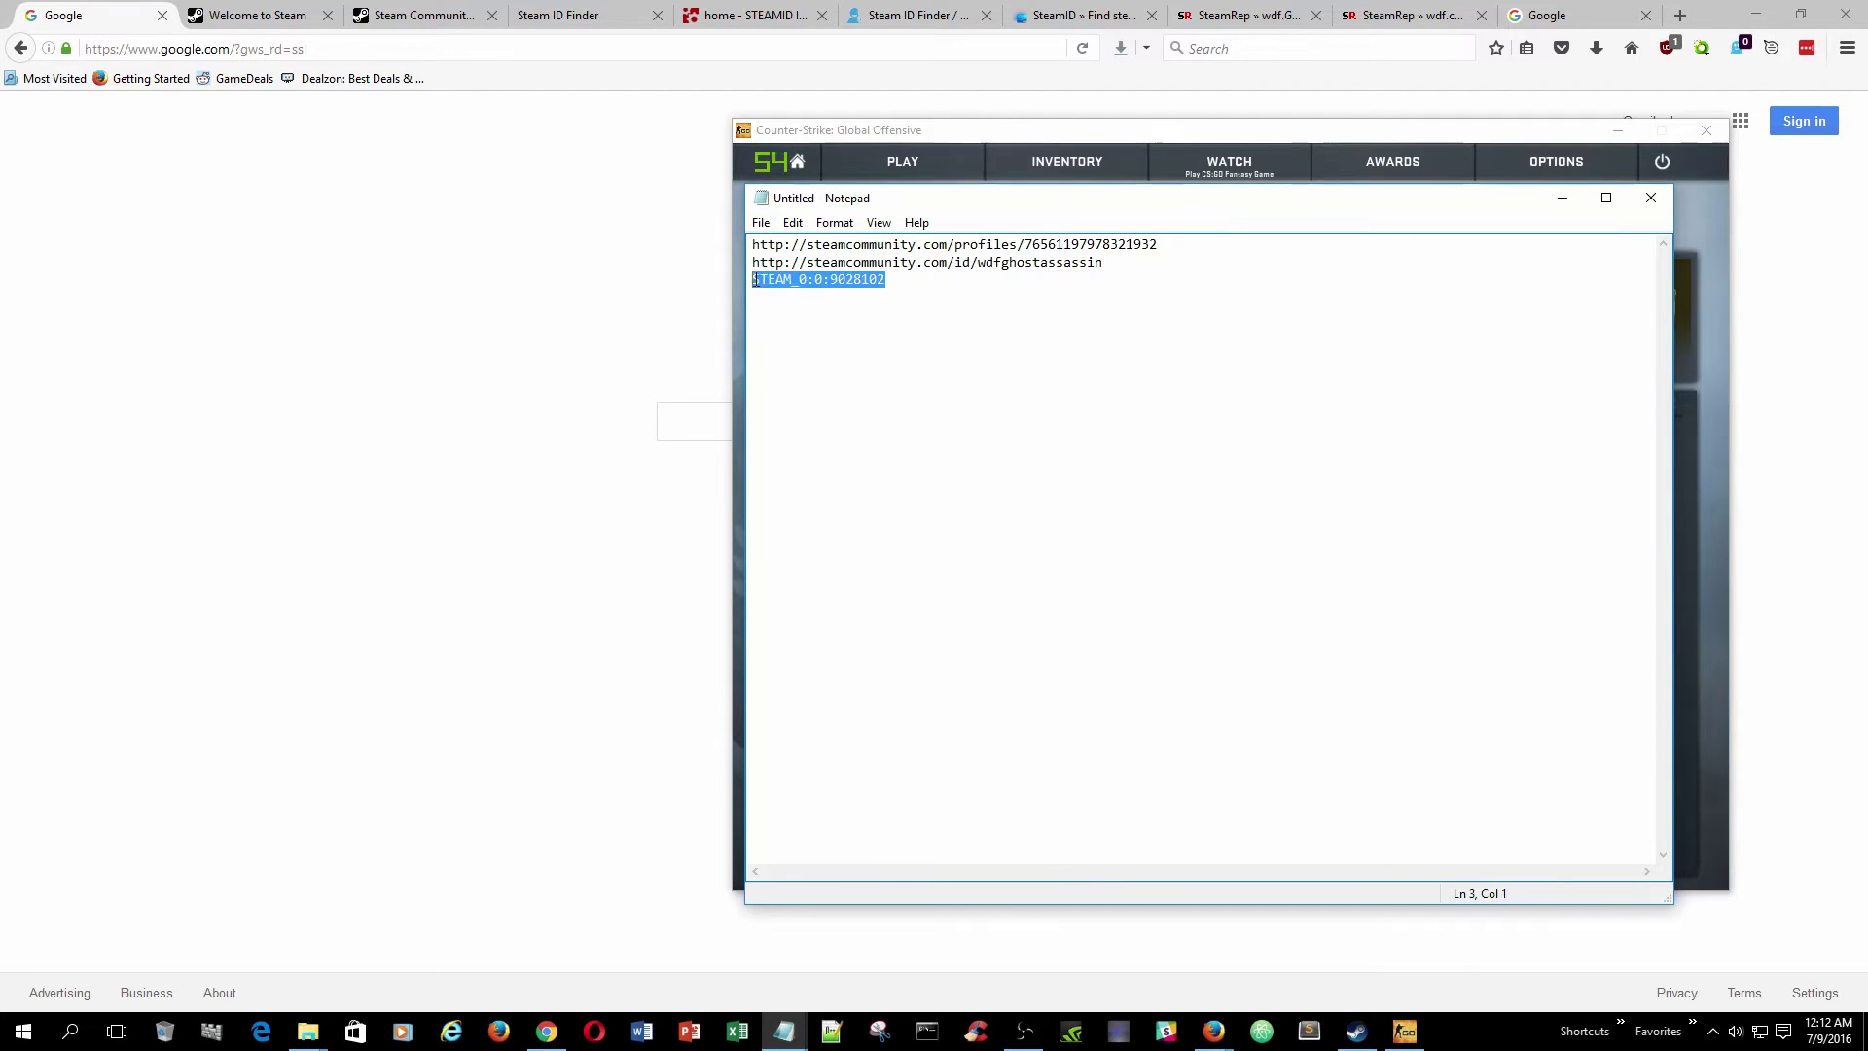
click(822, 281)
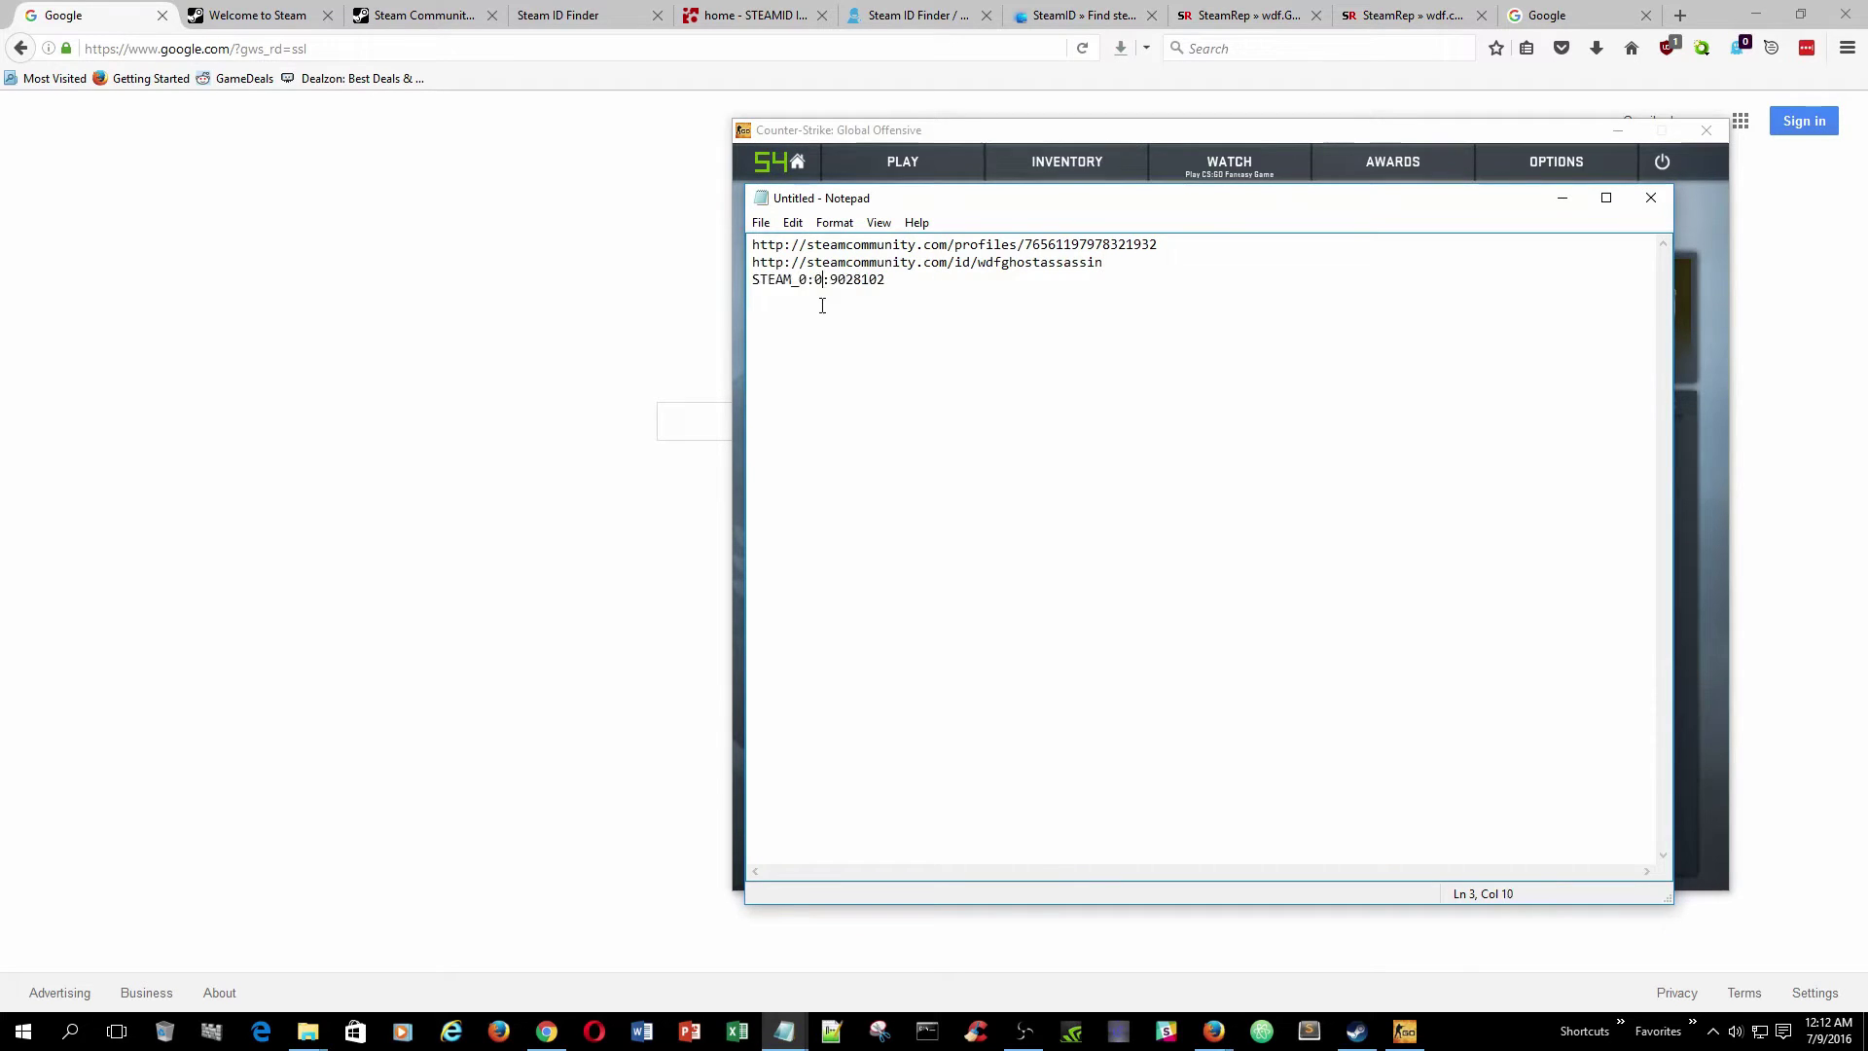
click(613, 632)
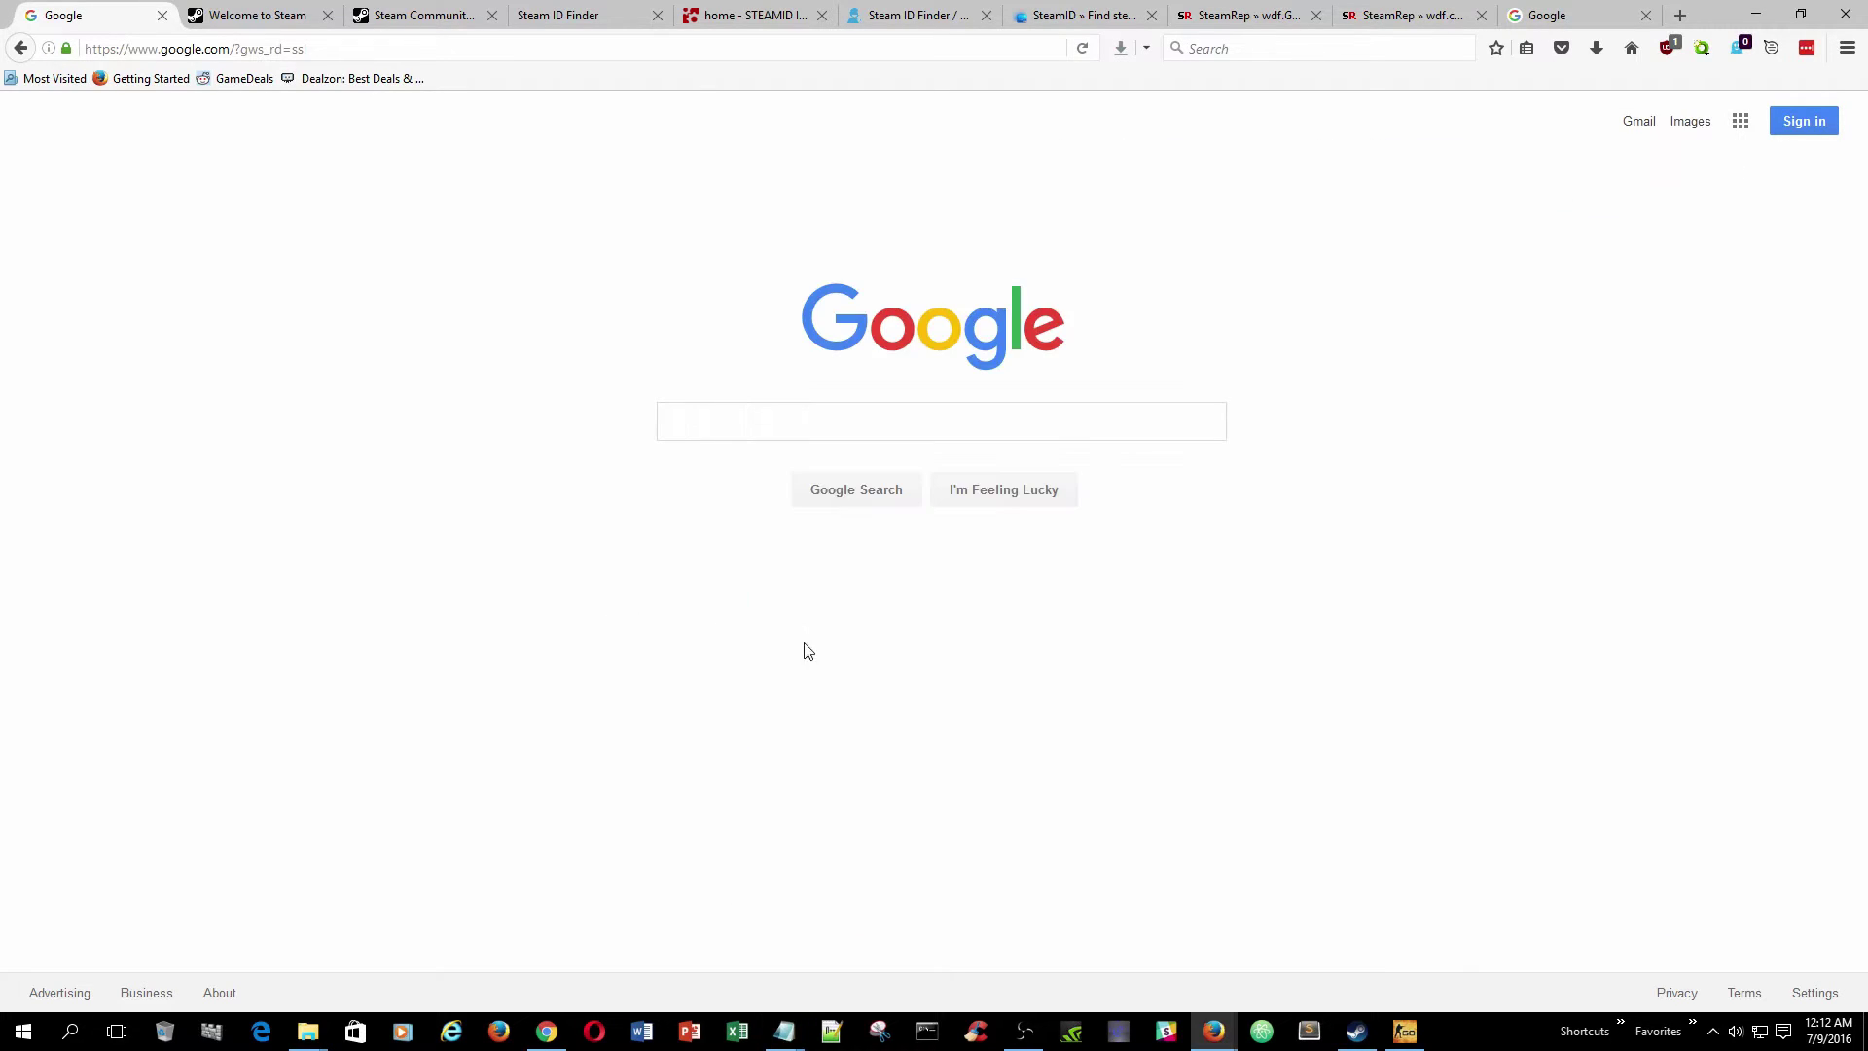
Switch to Steam, open the account's own profile page, copy its page URL, and highlight the address shown above the page
click(1357, 1032)
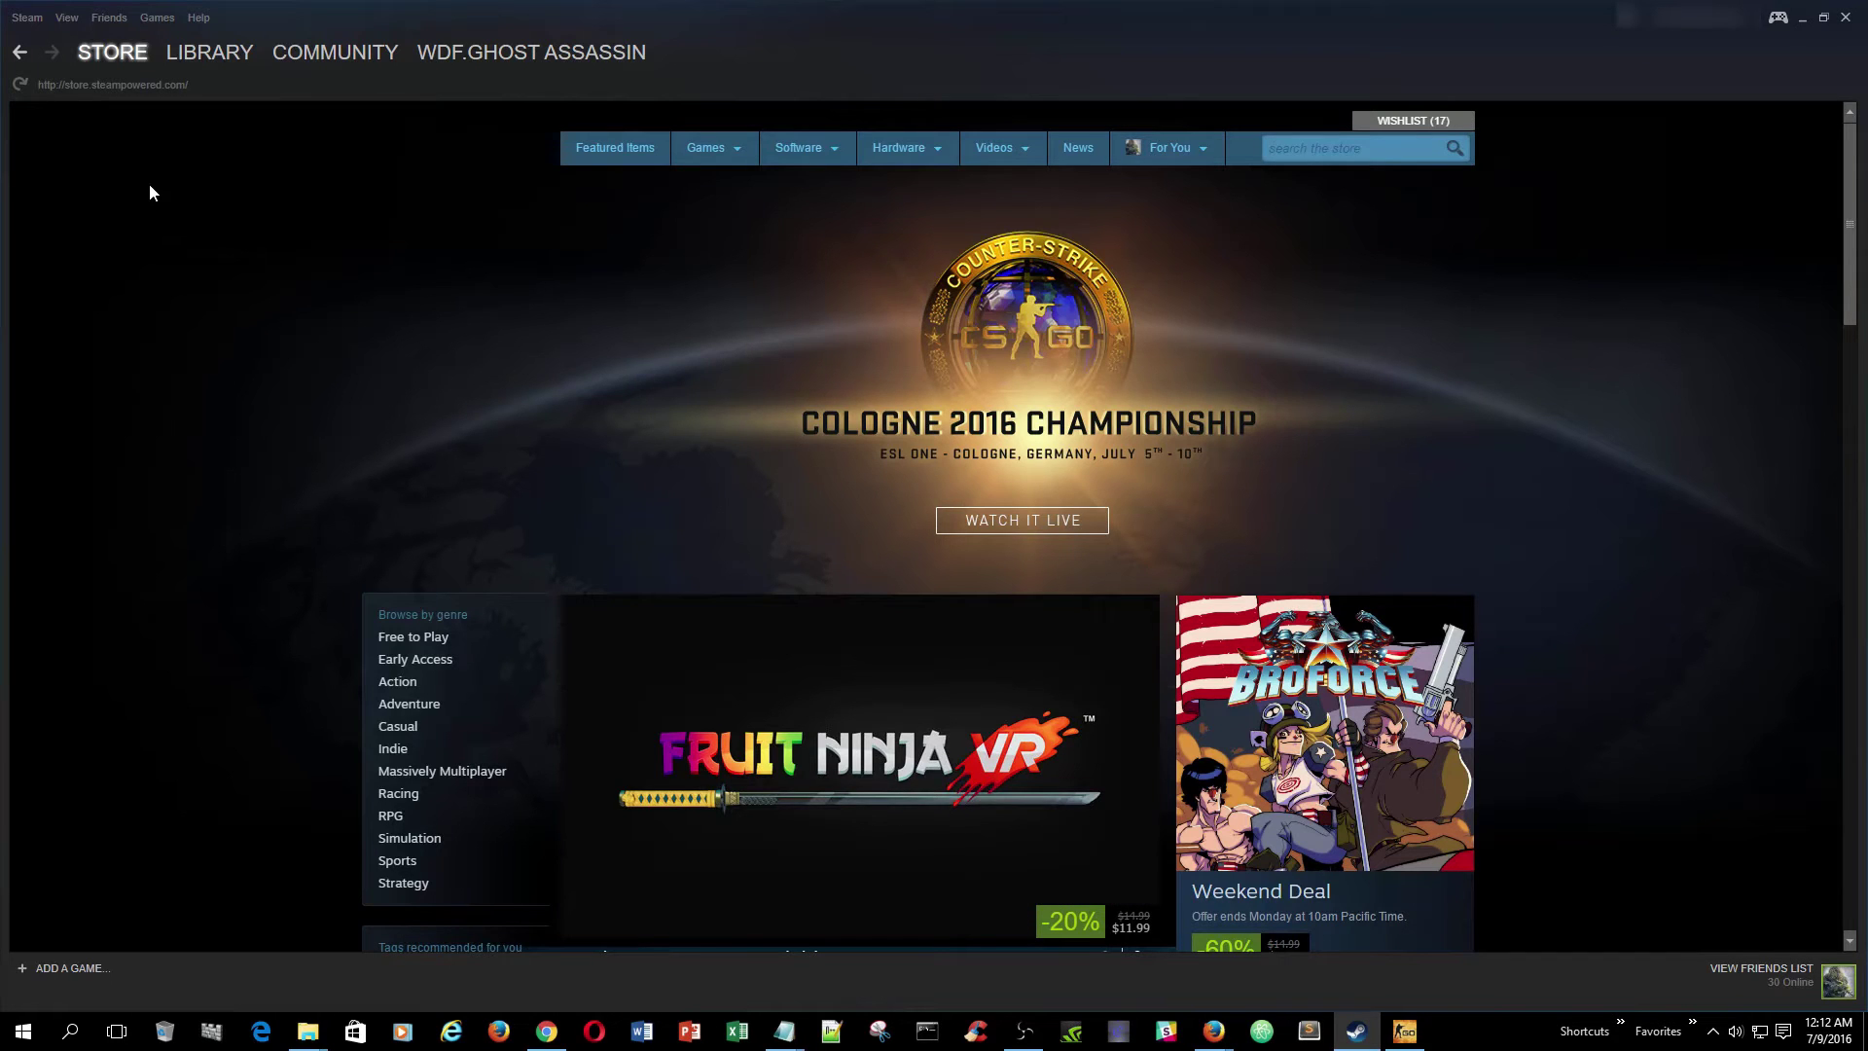
mouse_move(510, 57)
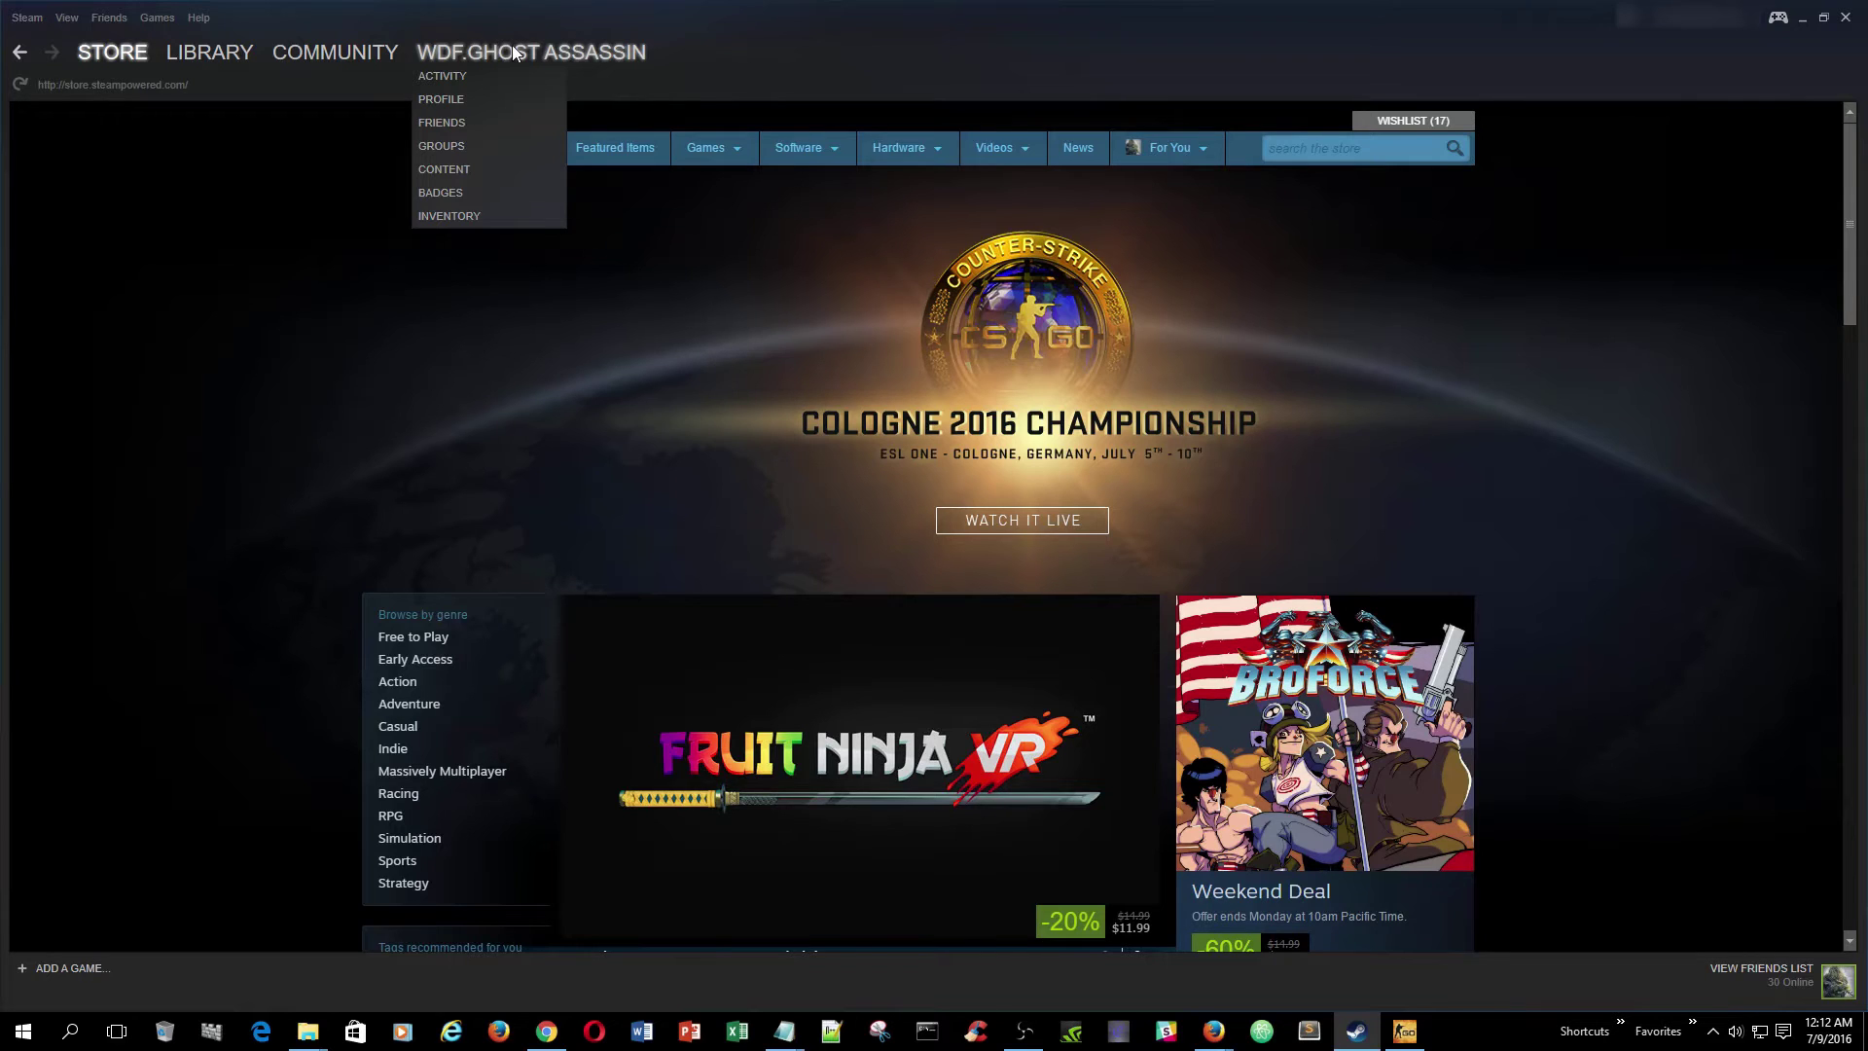
click(449, 100)
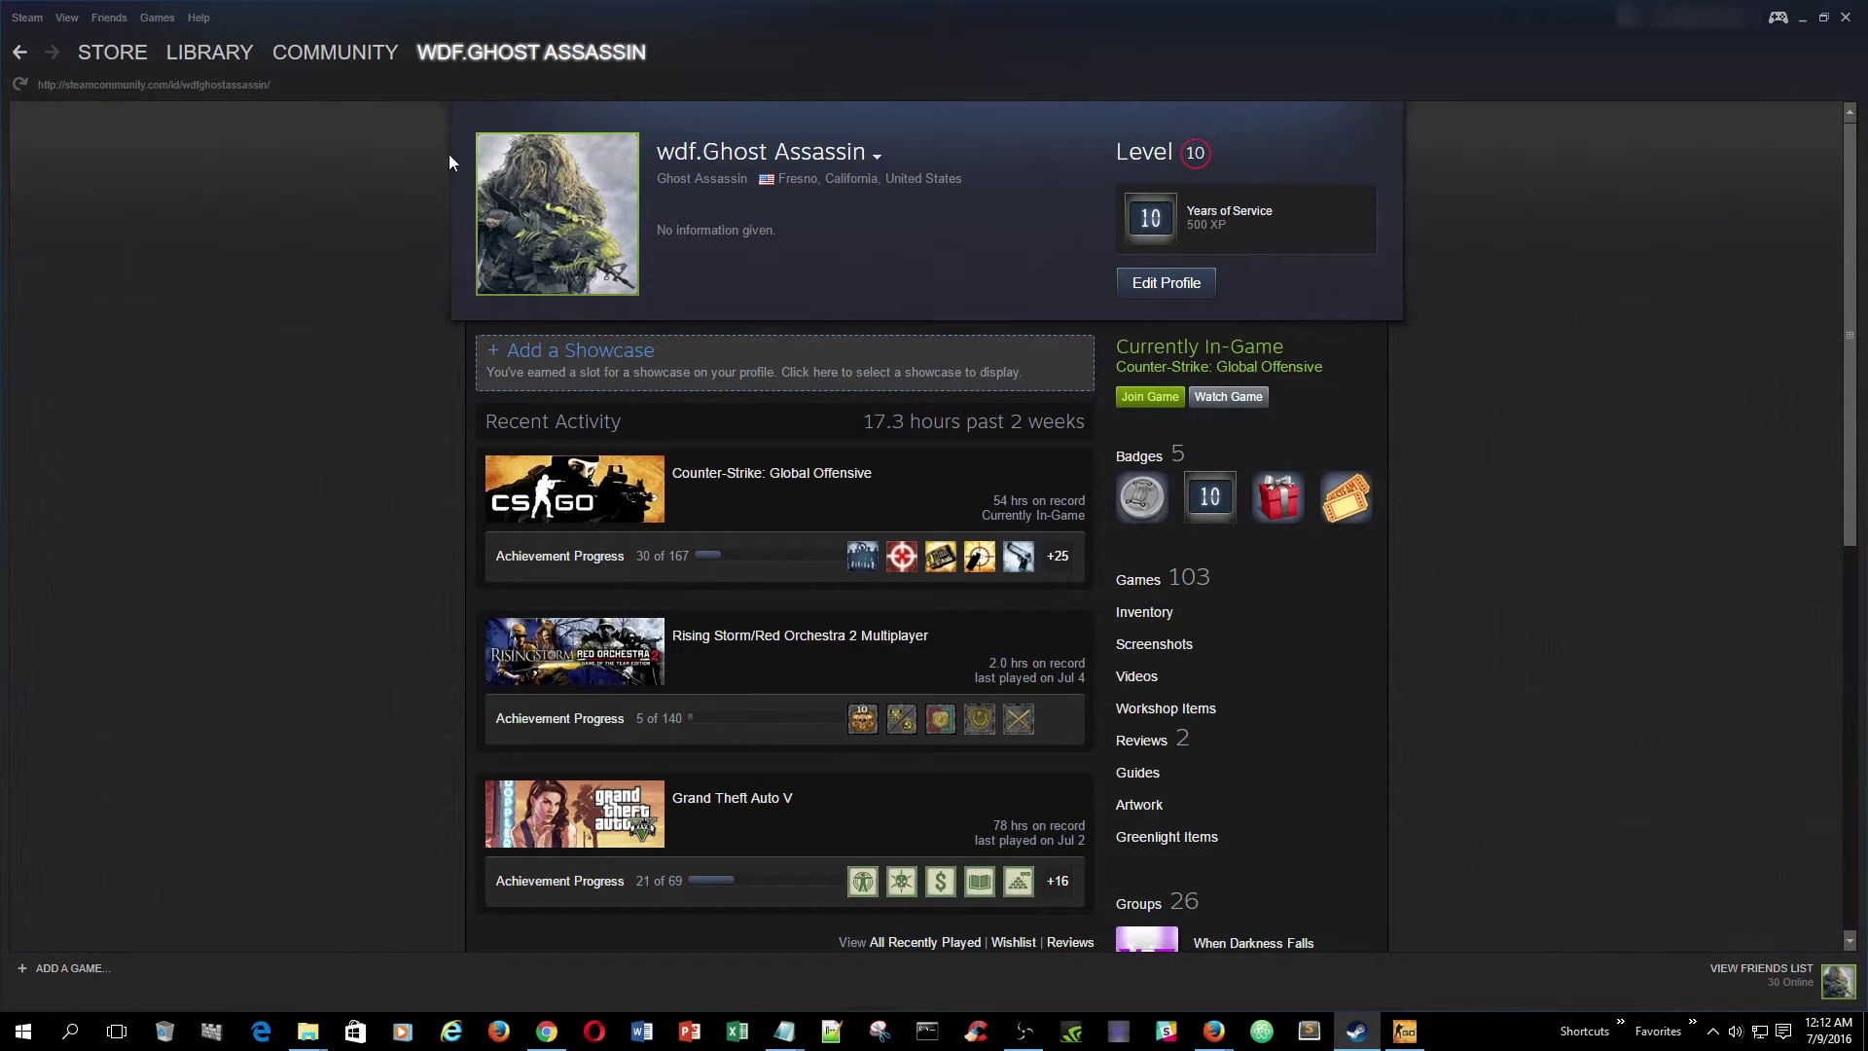
right_click(227, 341)
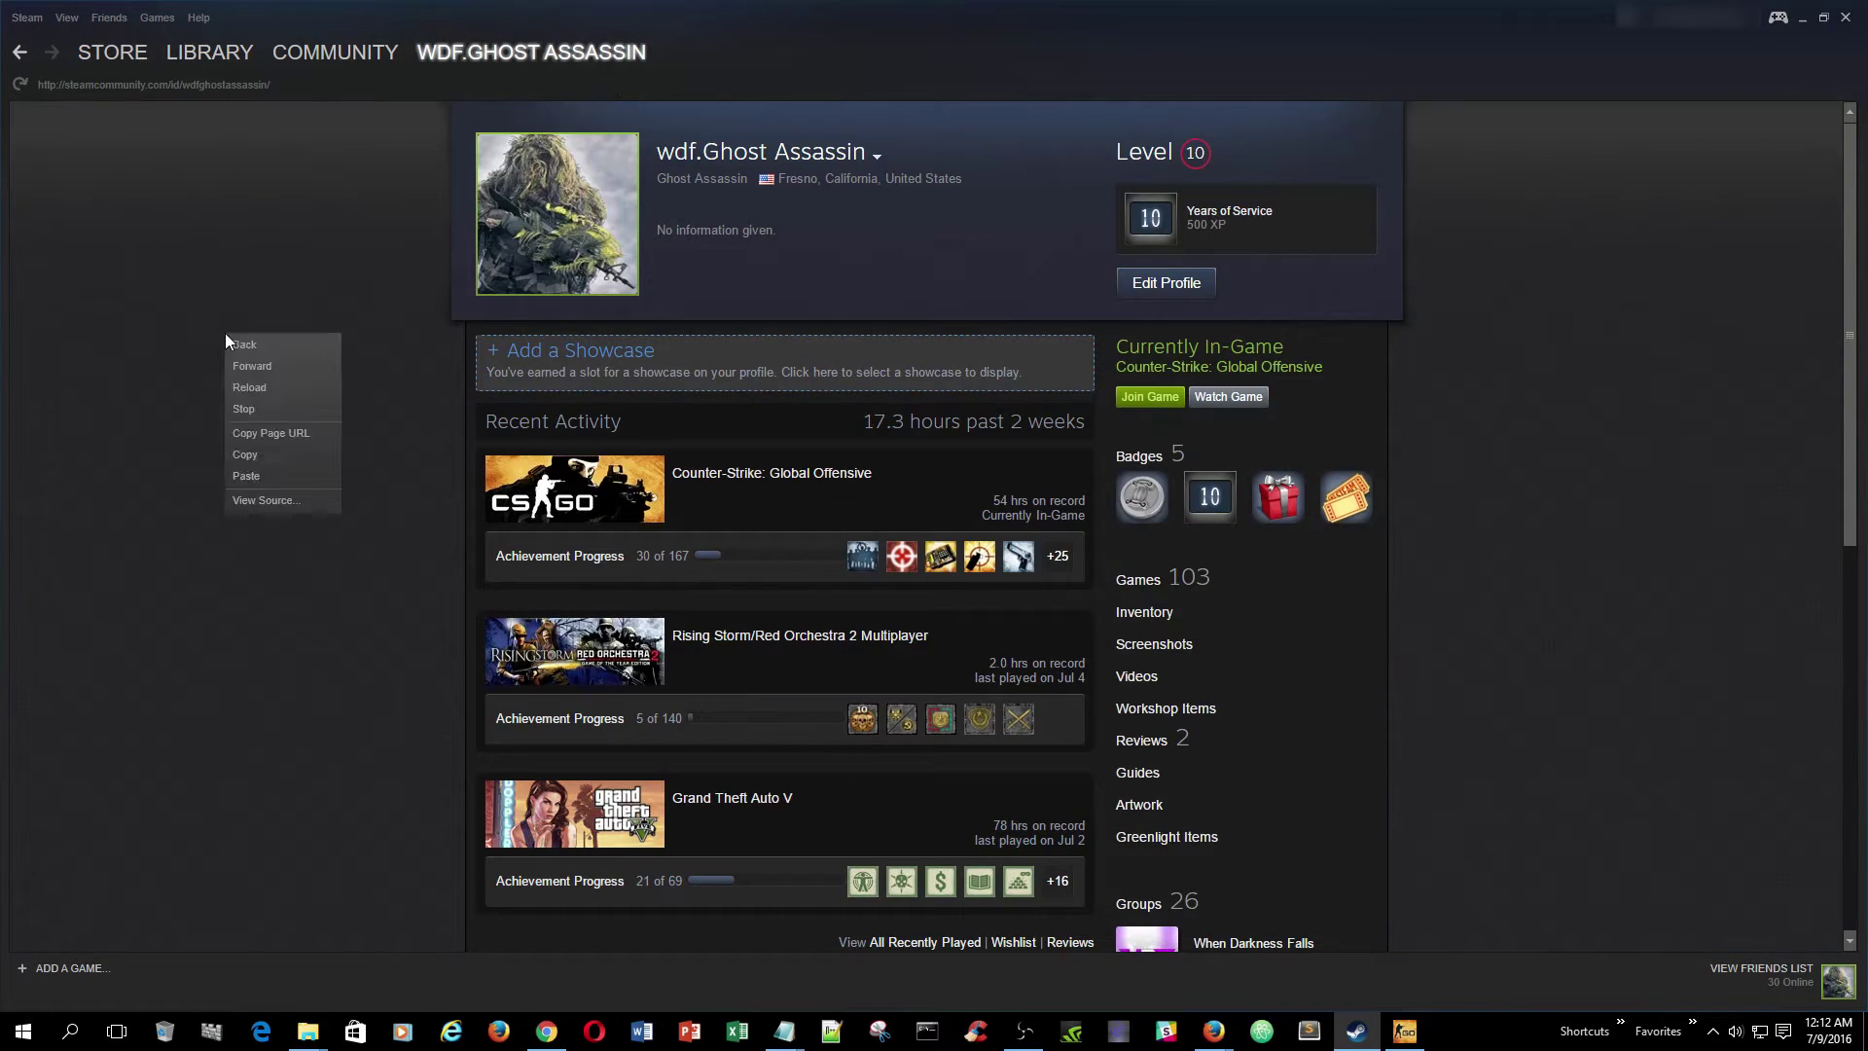
click(289, 435)
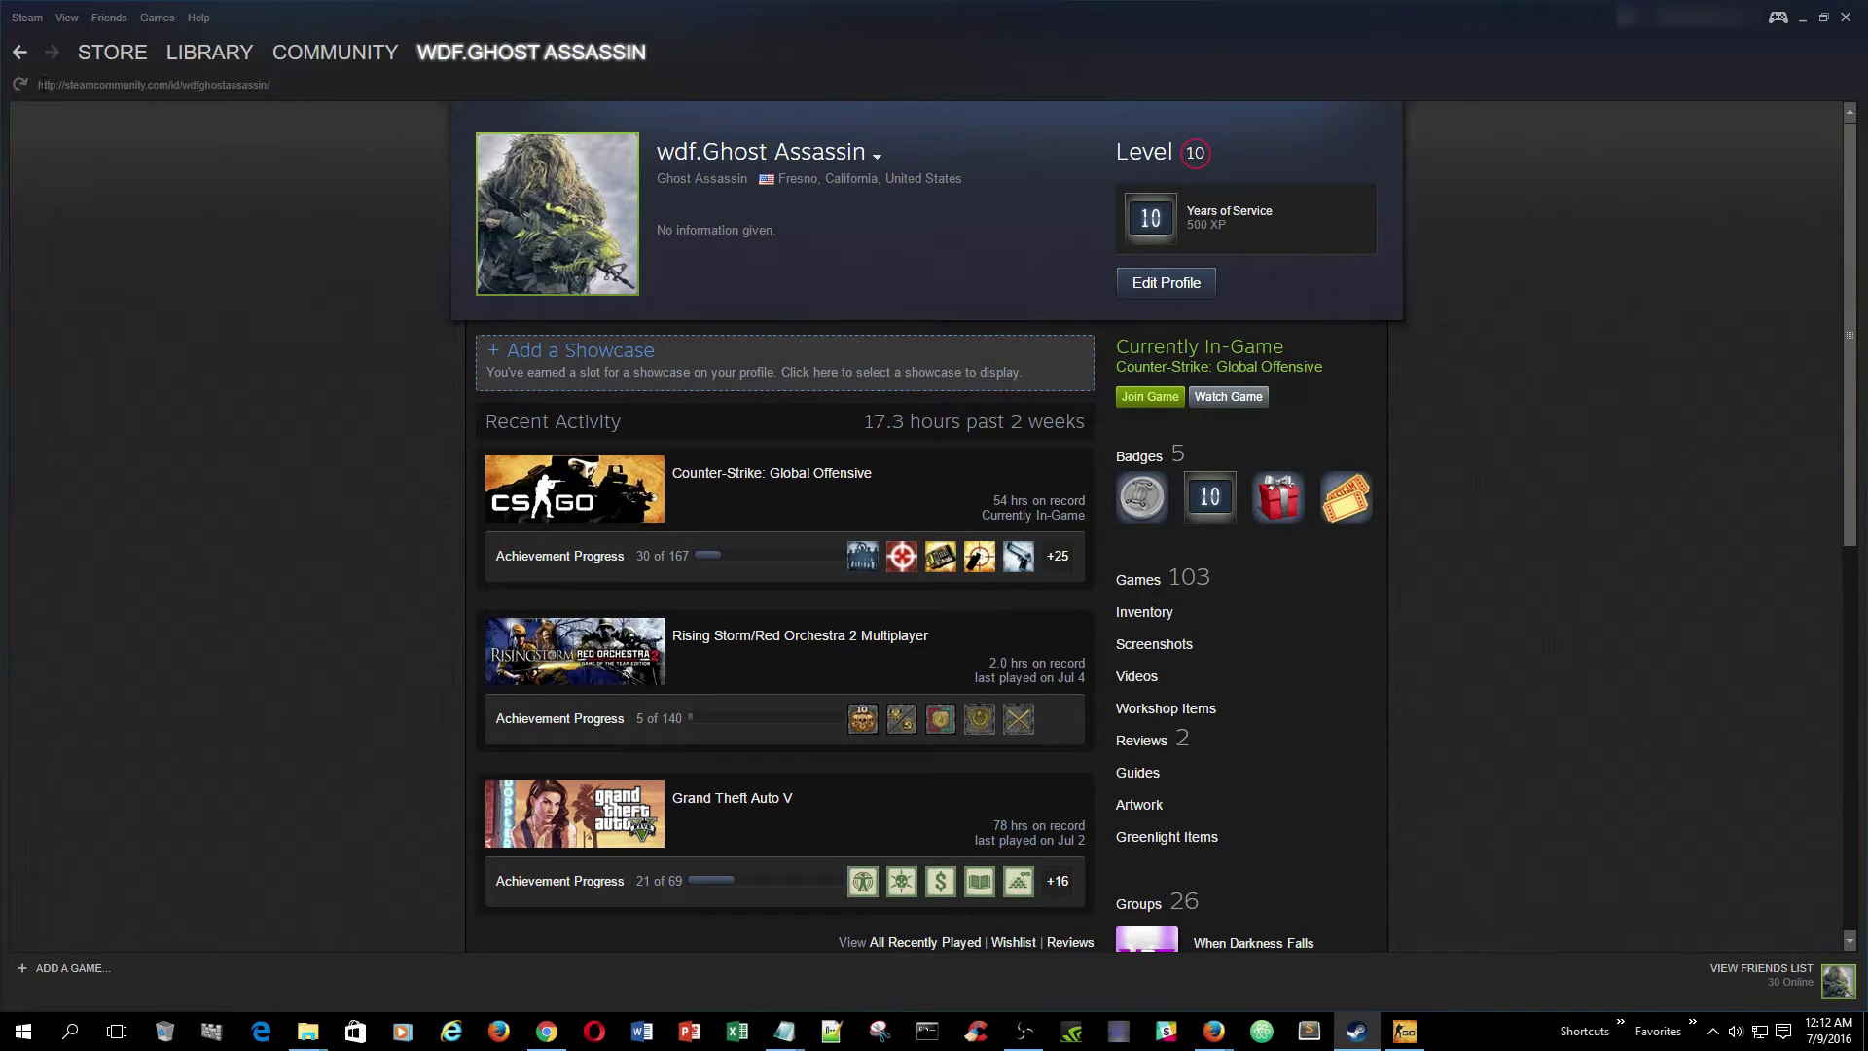
drag(271, 85, 61, 84)
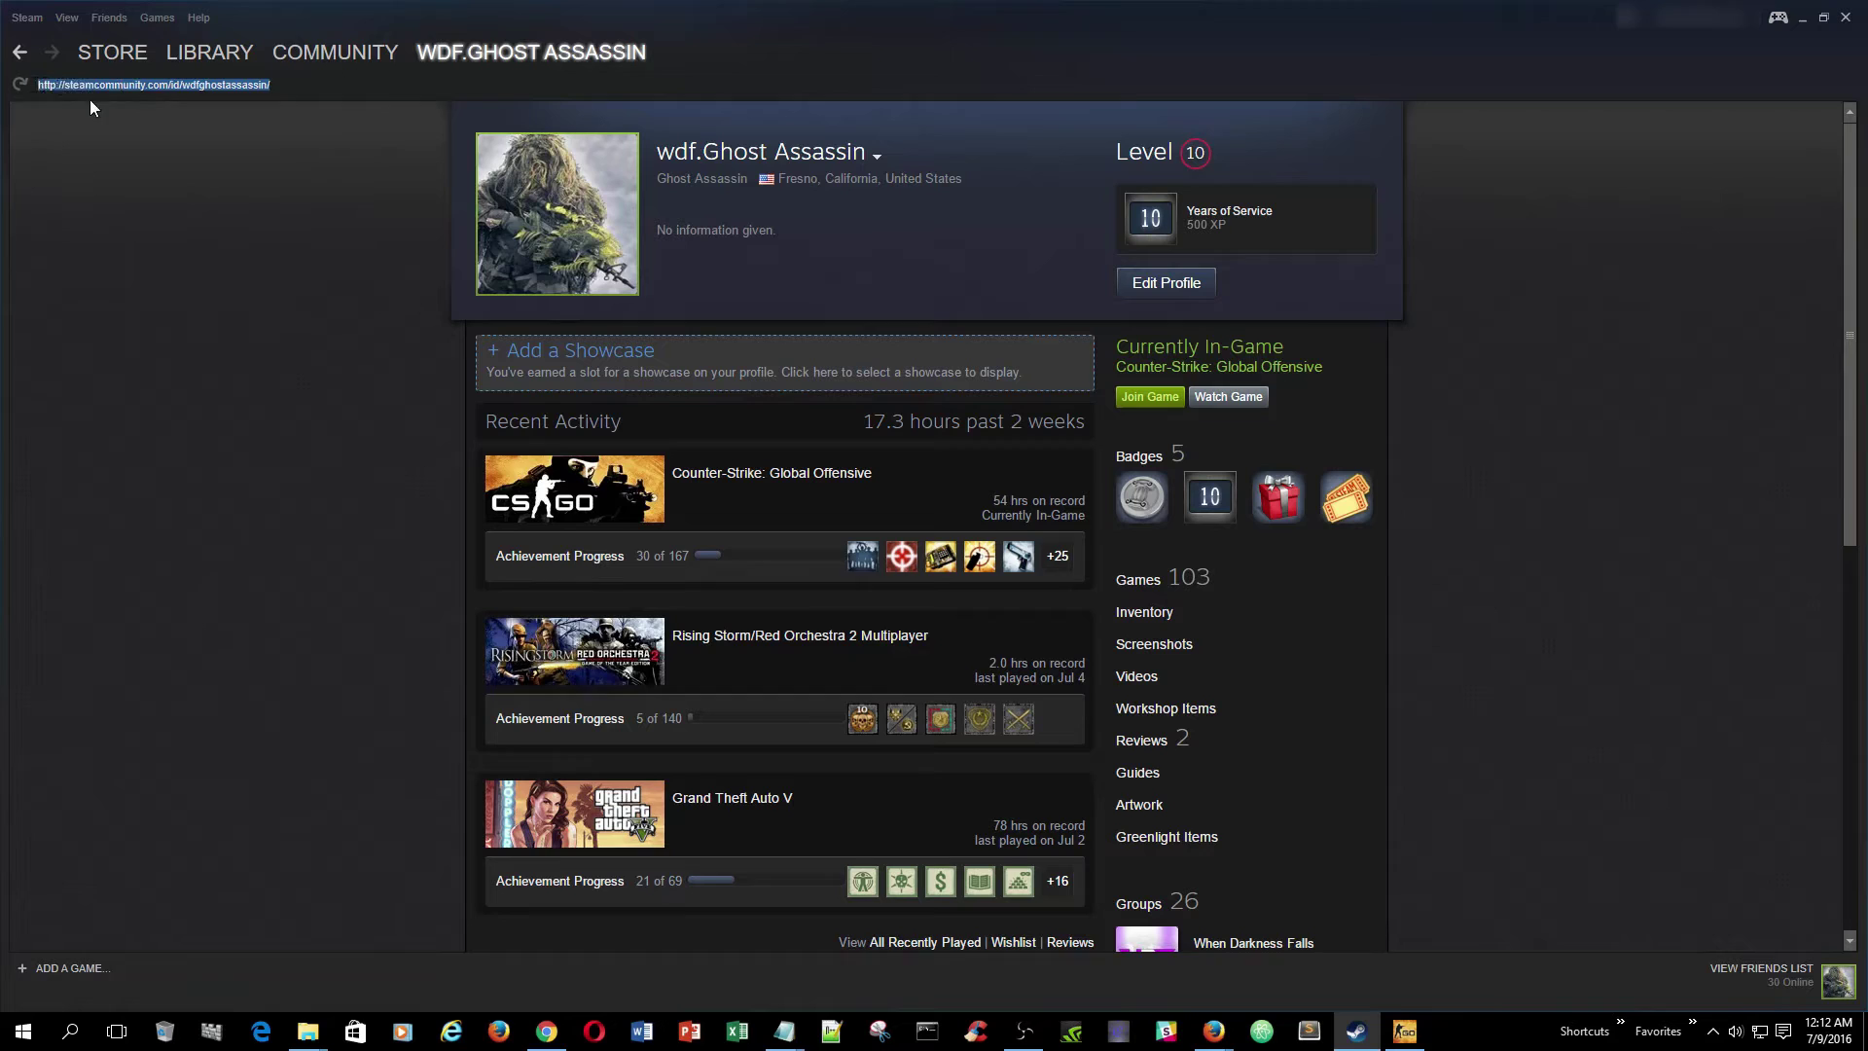
click(90, 105)
Turn off the display of the Steam URL address bar in the interface settings and apply the change
click(29, 18)
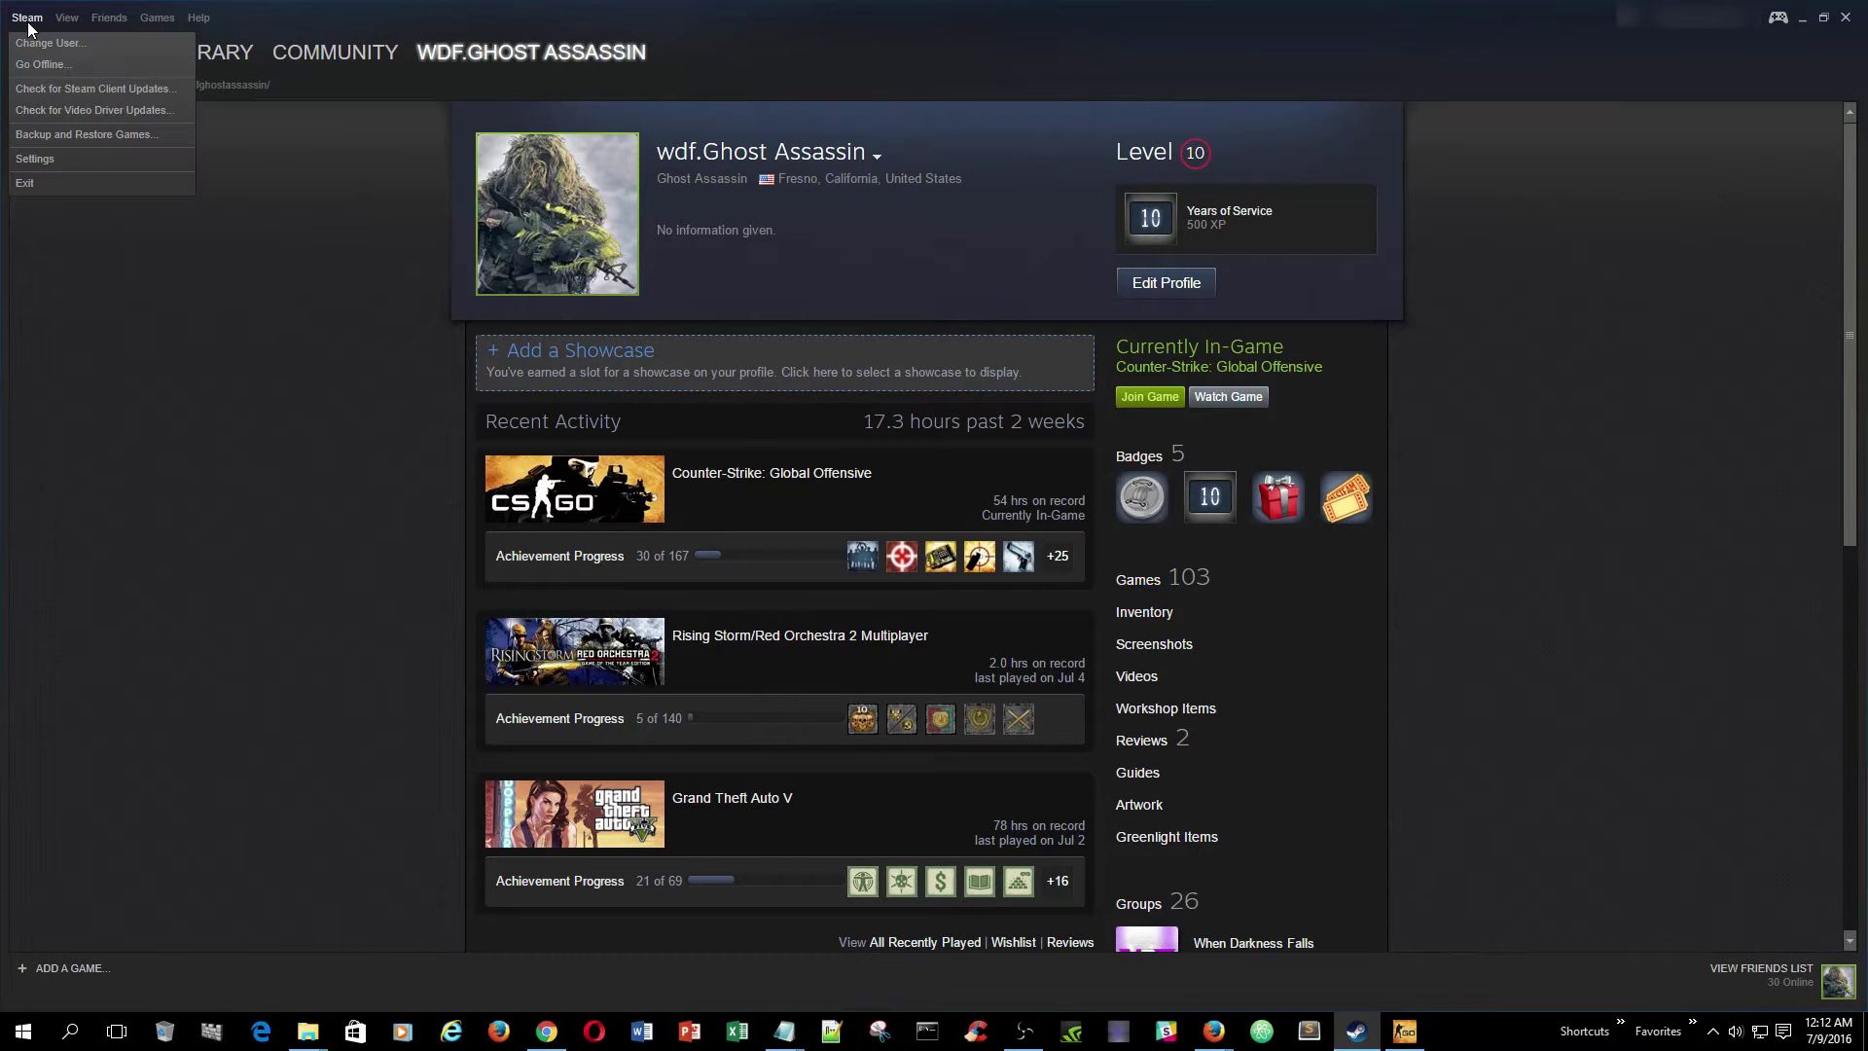
click(35, 159)
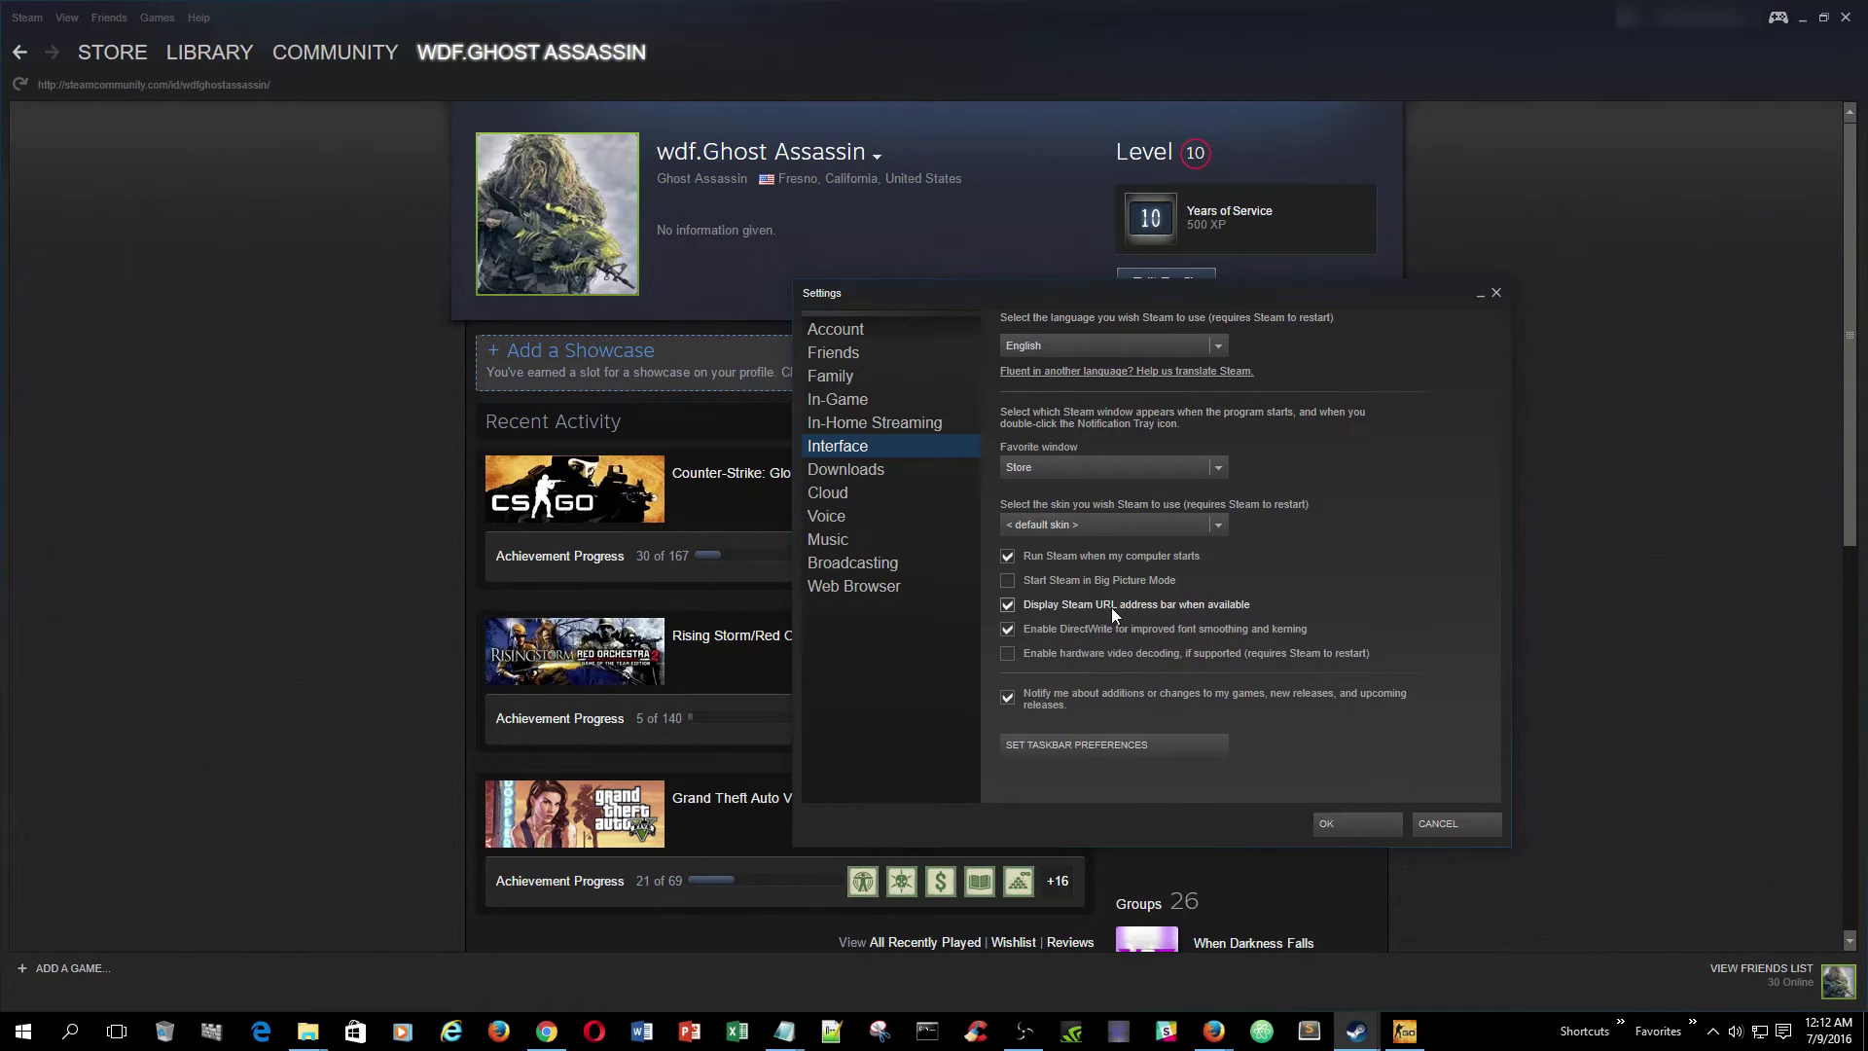
click(1323, 820)
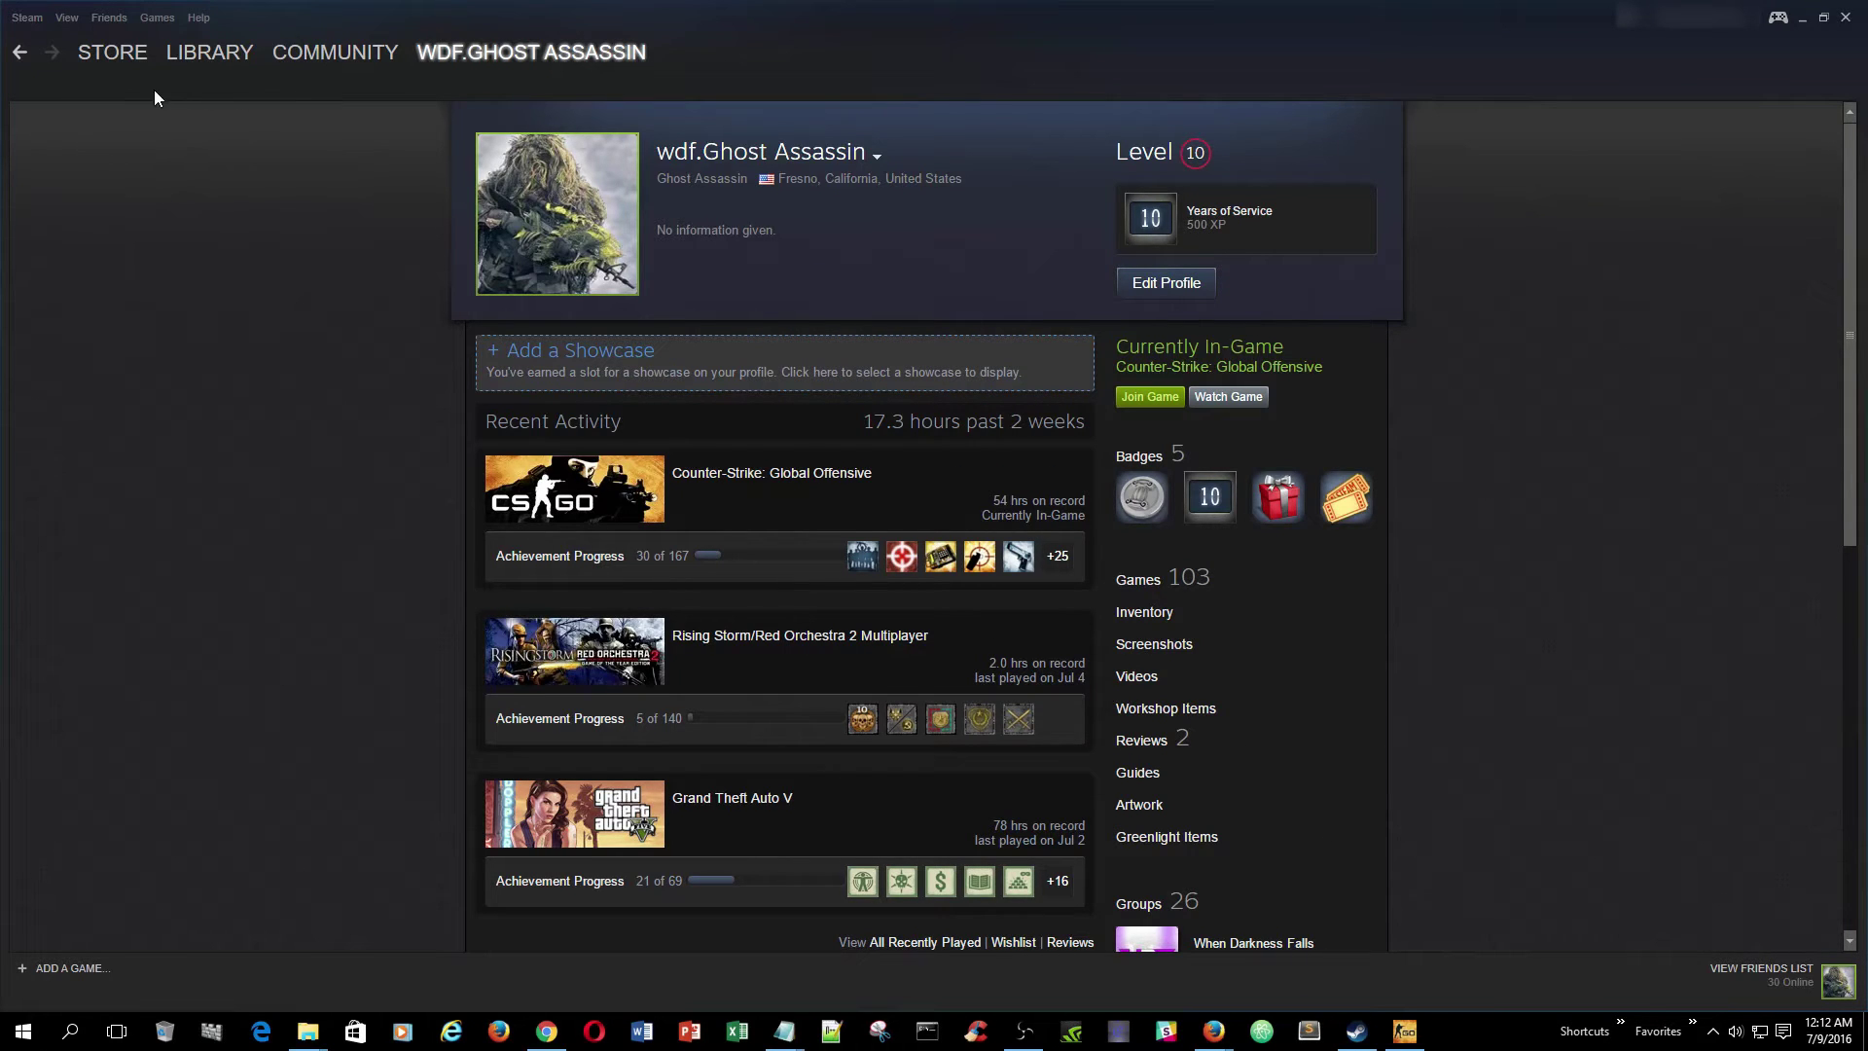
Turn the Steam URL address bar display back on in the interface settings, apply the change, and copy the profile page's URL
mouse_move(485, 61)
click(27, 18)
click(50, 162)
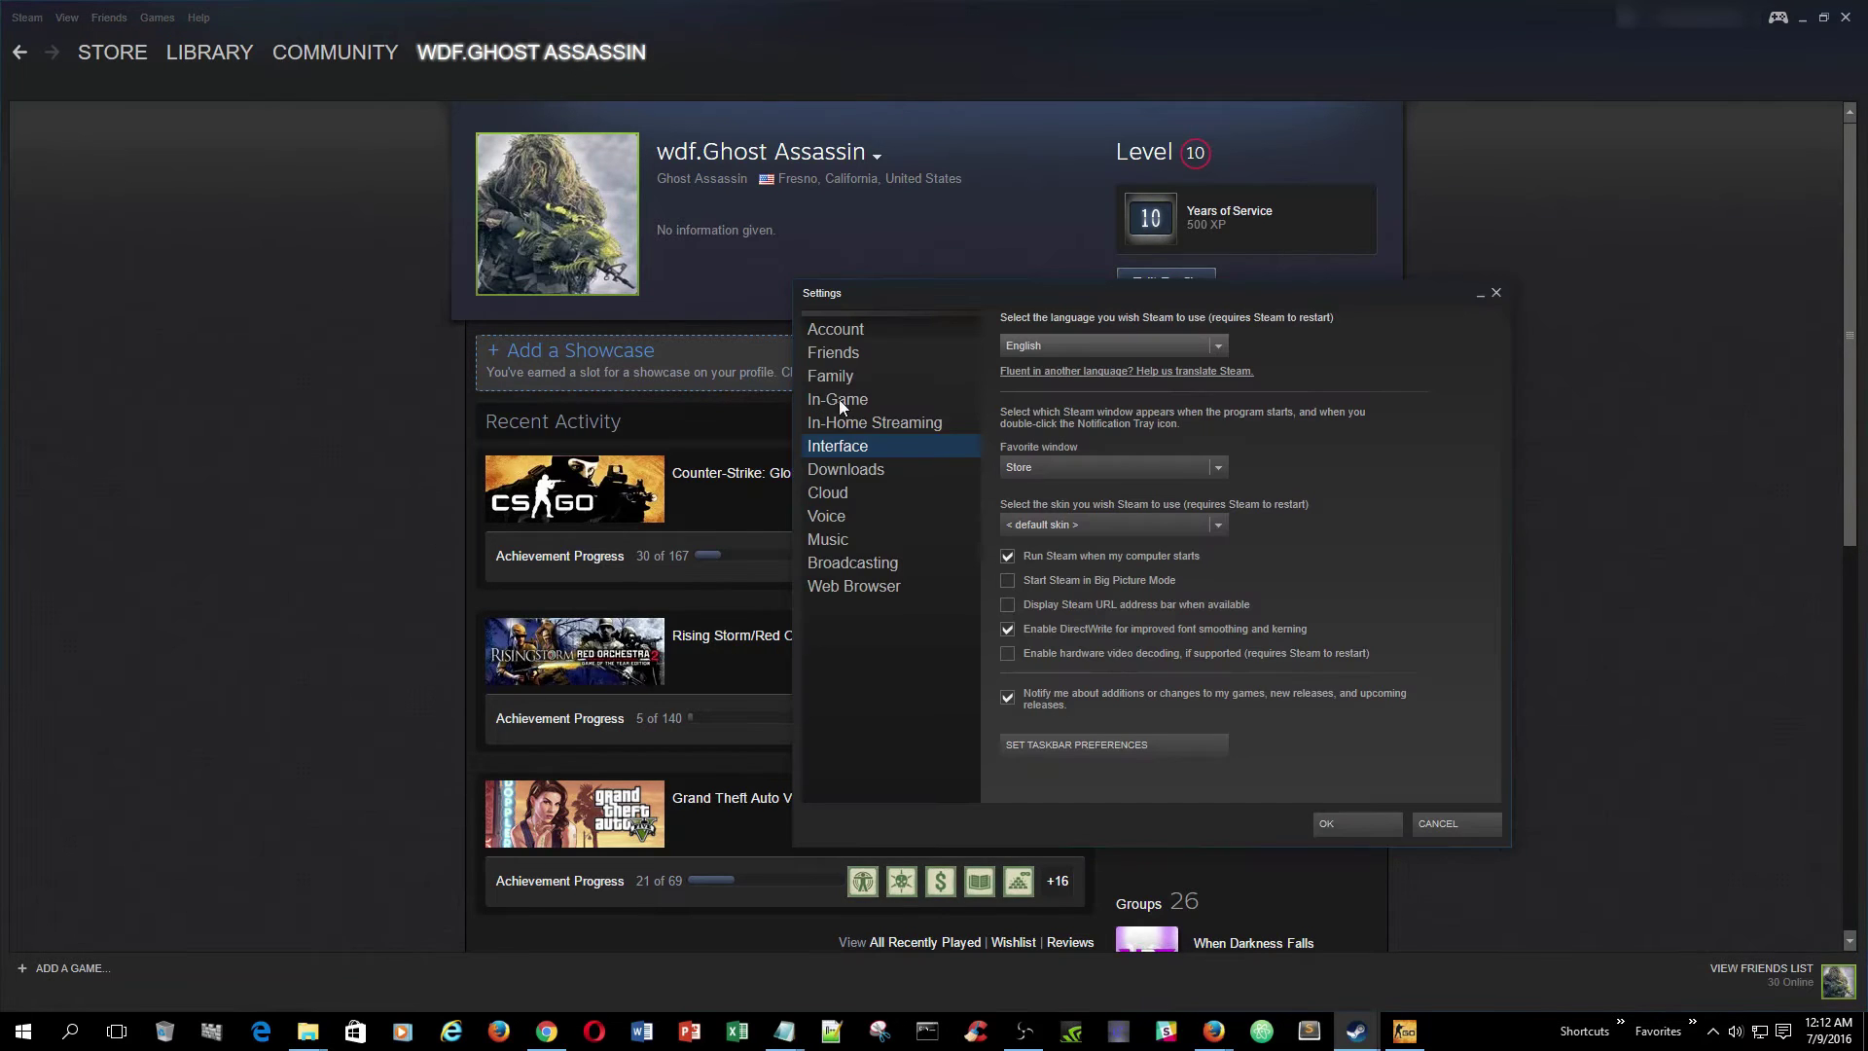
click(1033, 605)
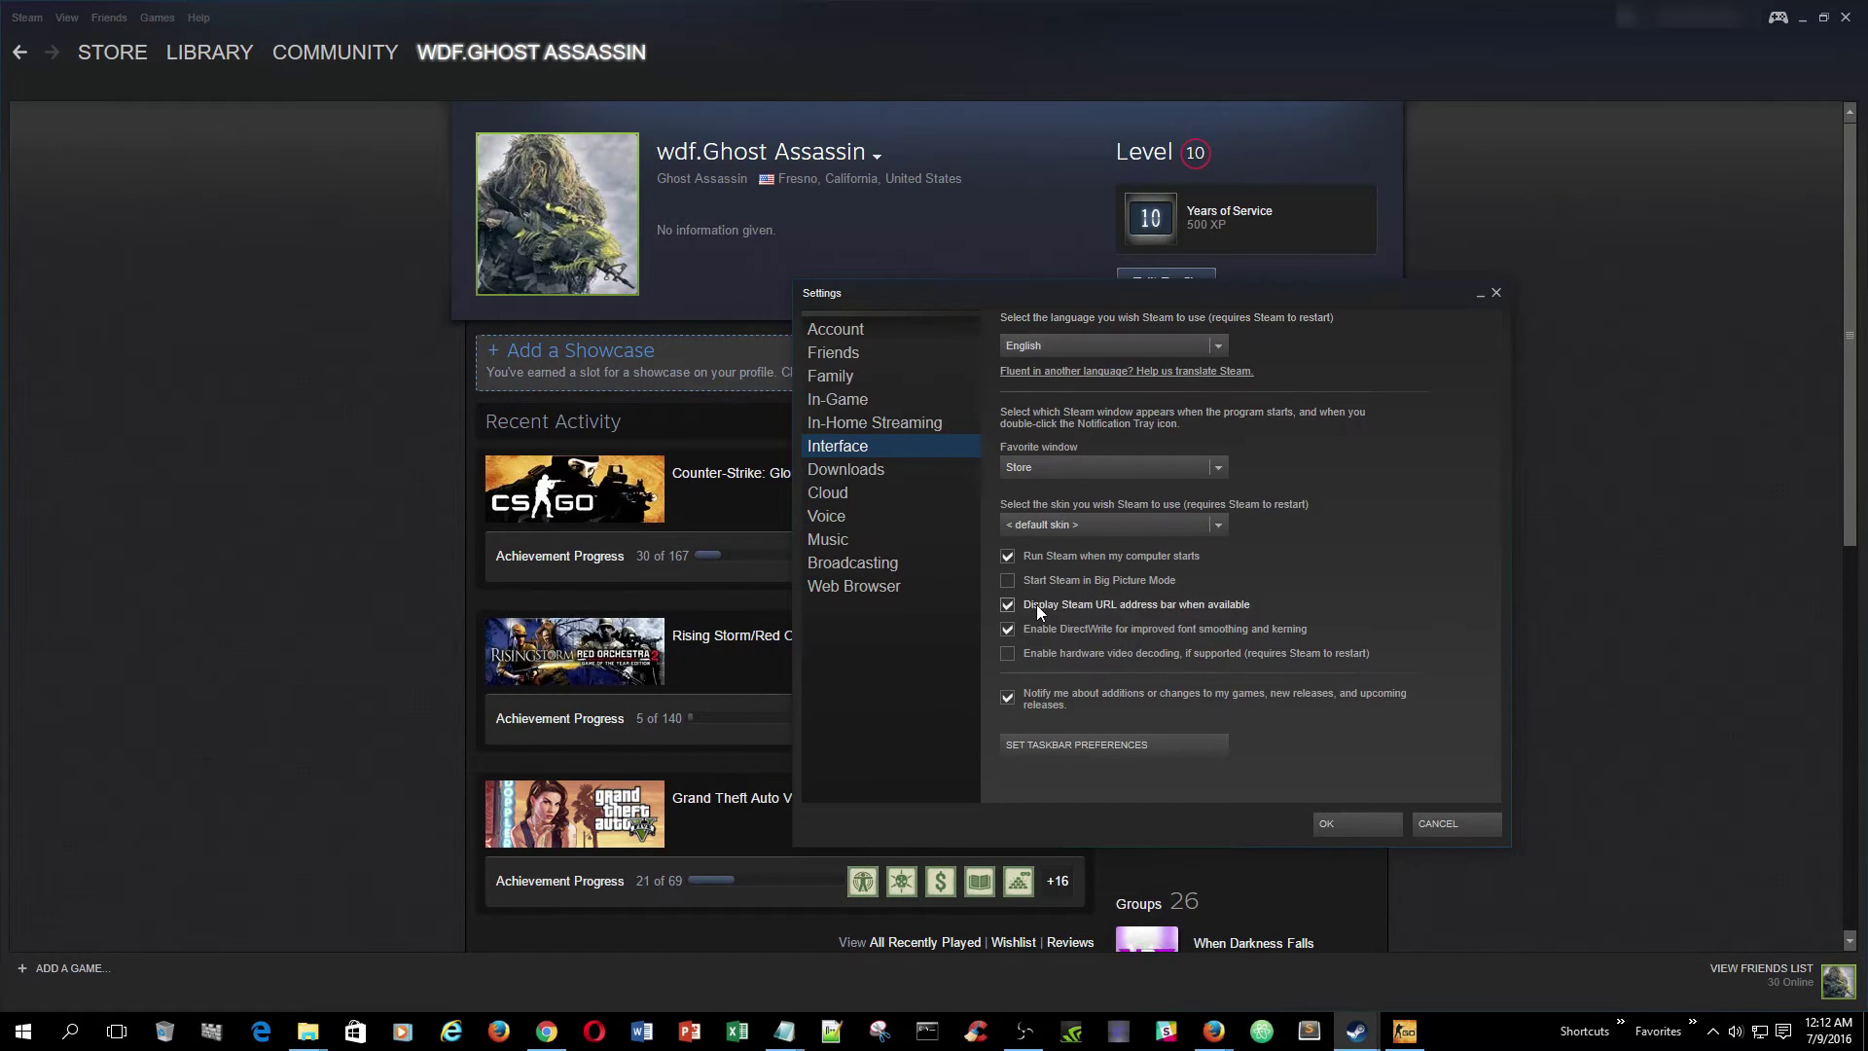
click(1358, 822)
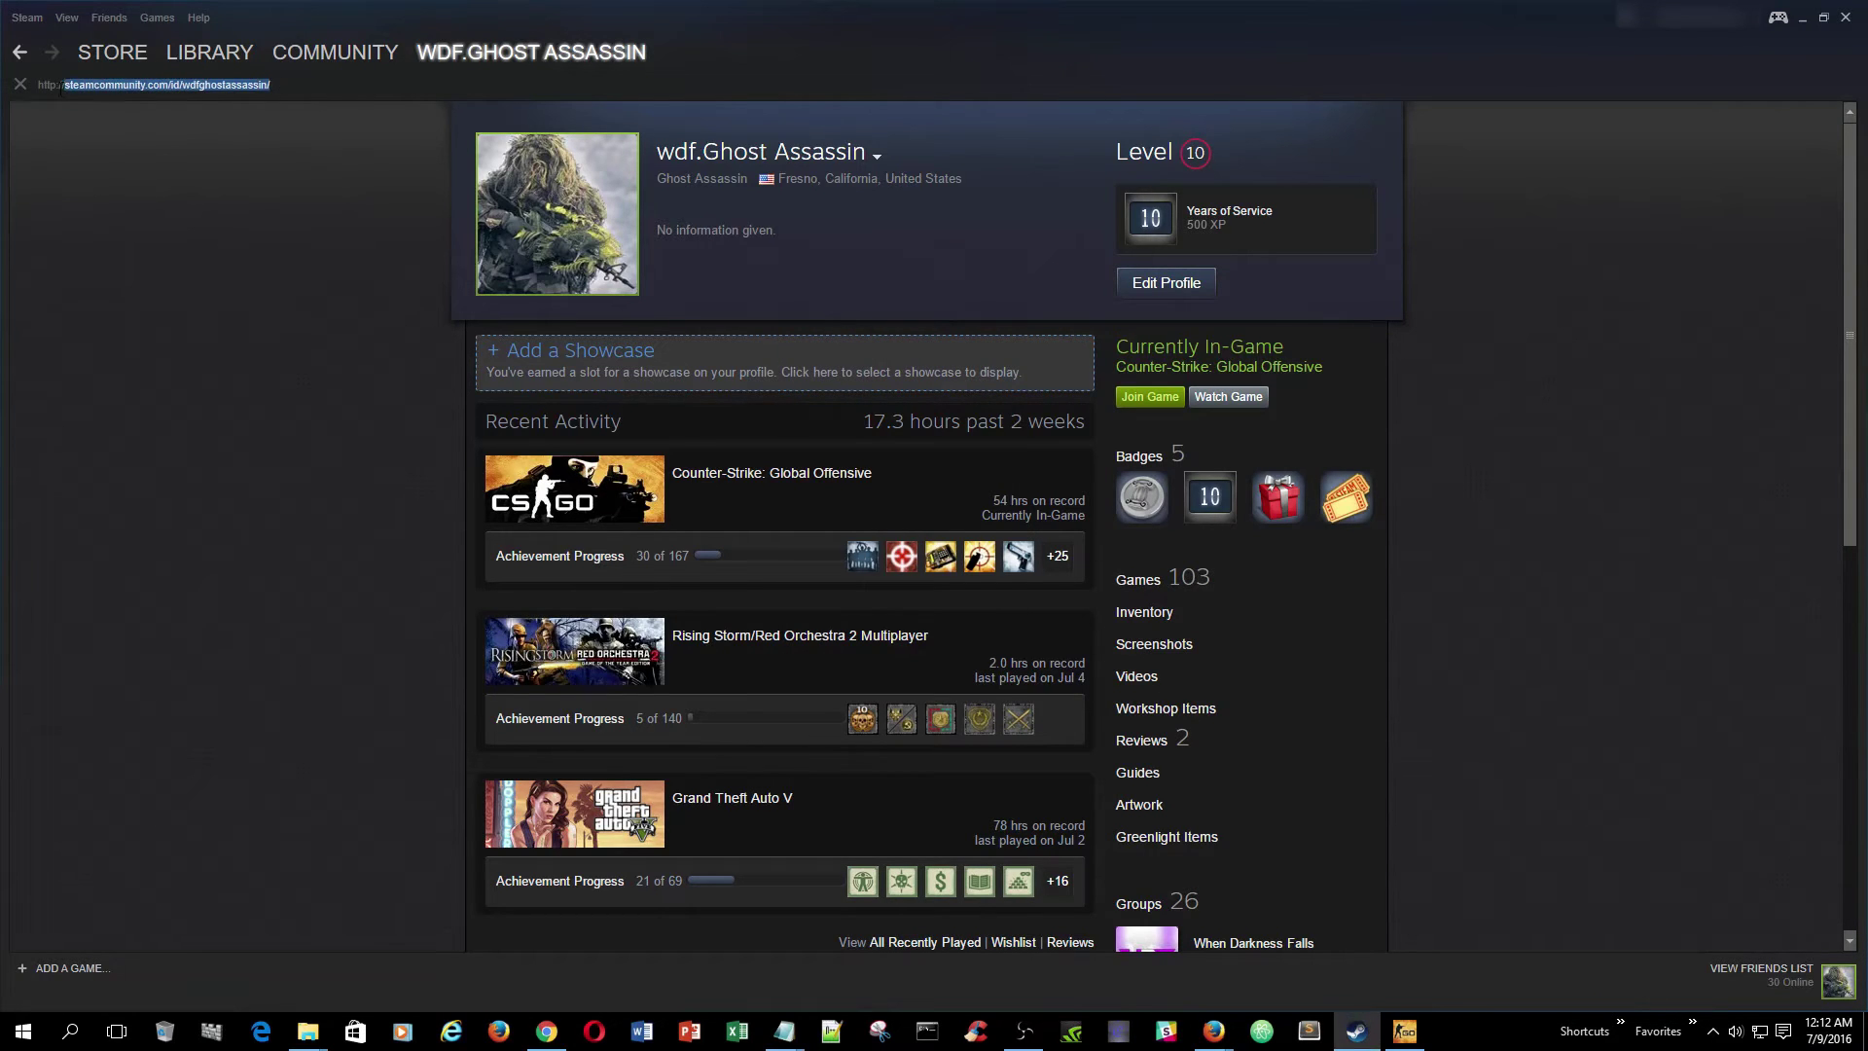
right_click(211, 174)
click(264, 278)
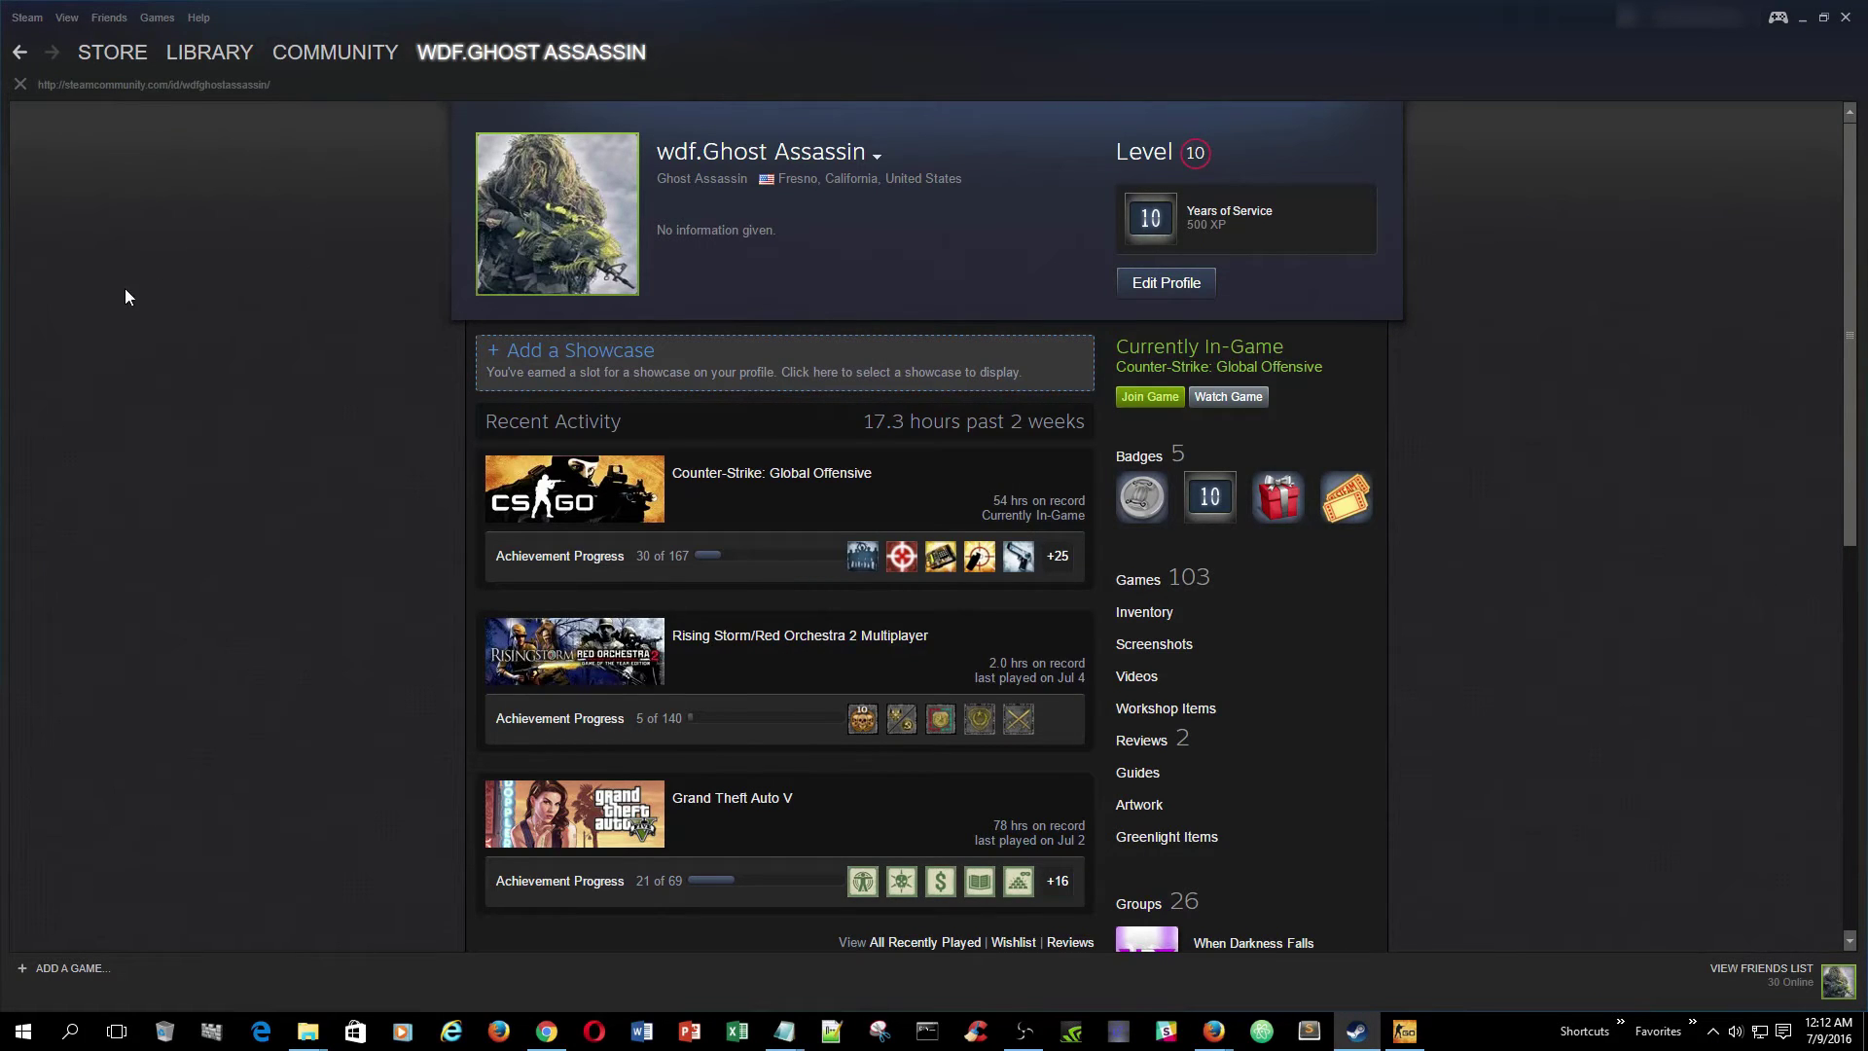
Switch to the Firefox window with the Google page and look through the steamidfinder.com, steamid.io, steamid.co and steamid.eu lookup sites
mouse_move(1220, 1039)
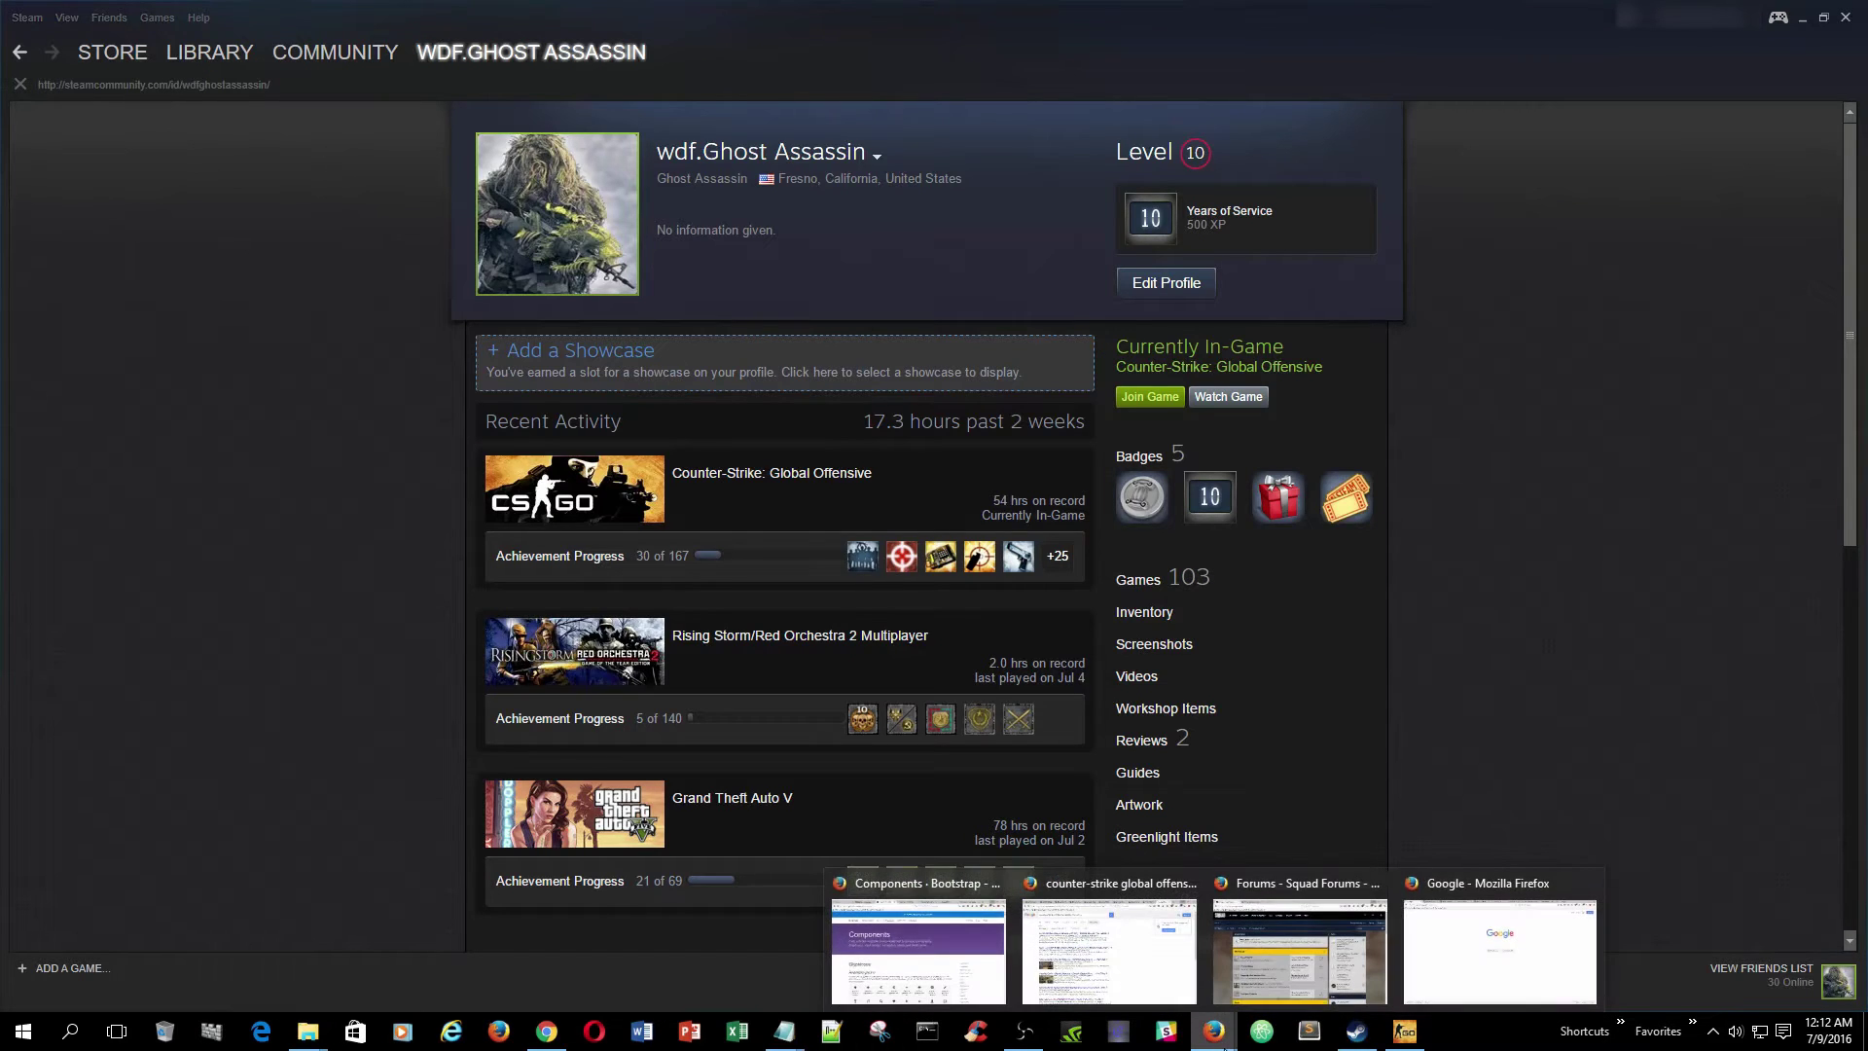
click(1474, 934)
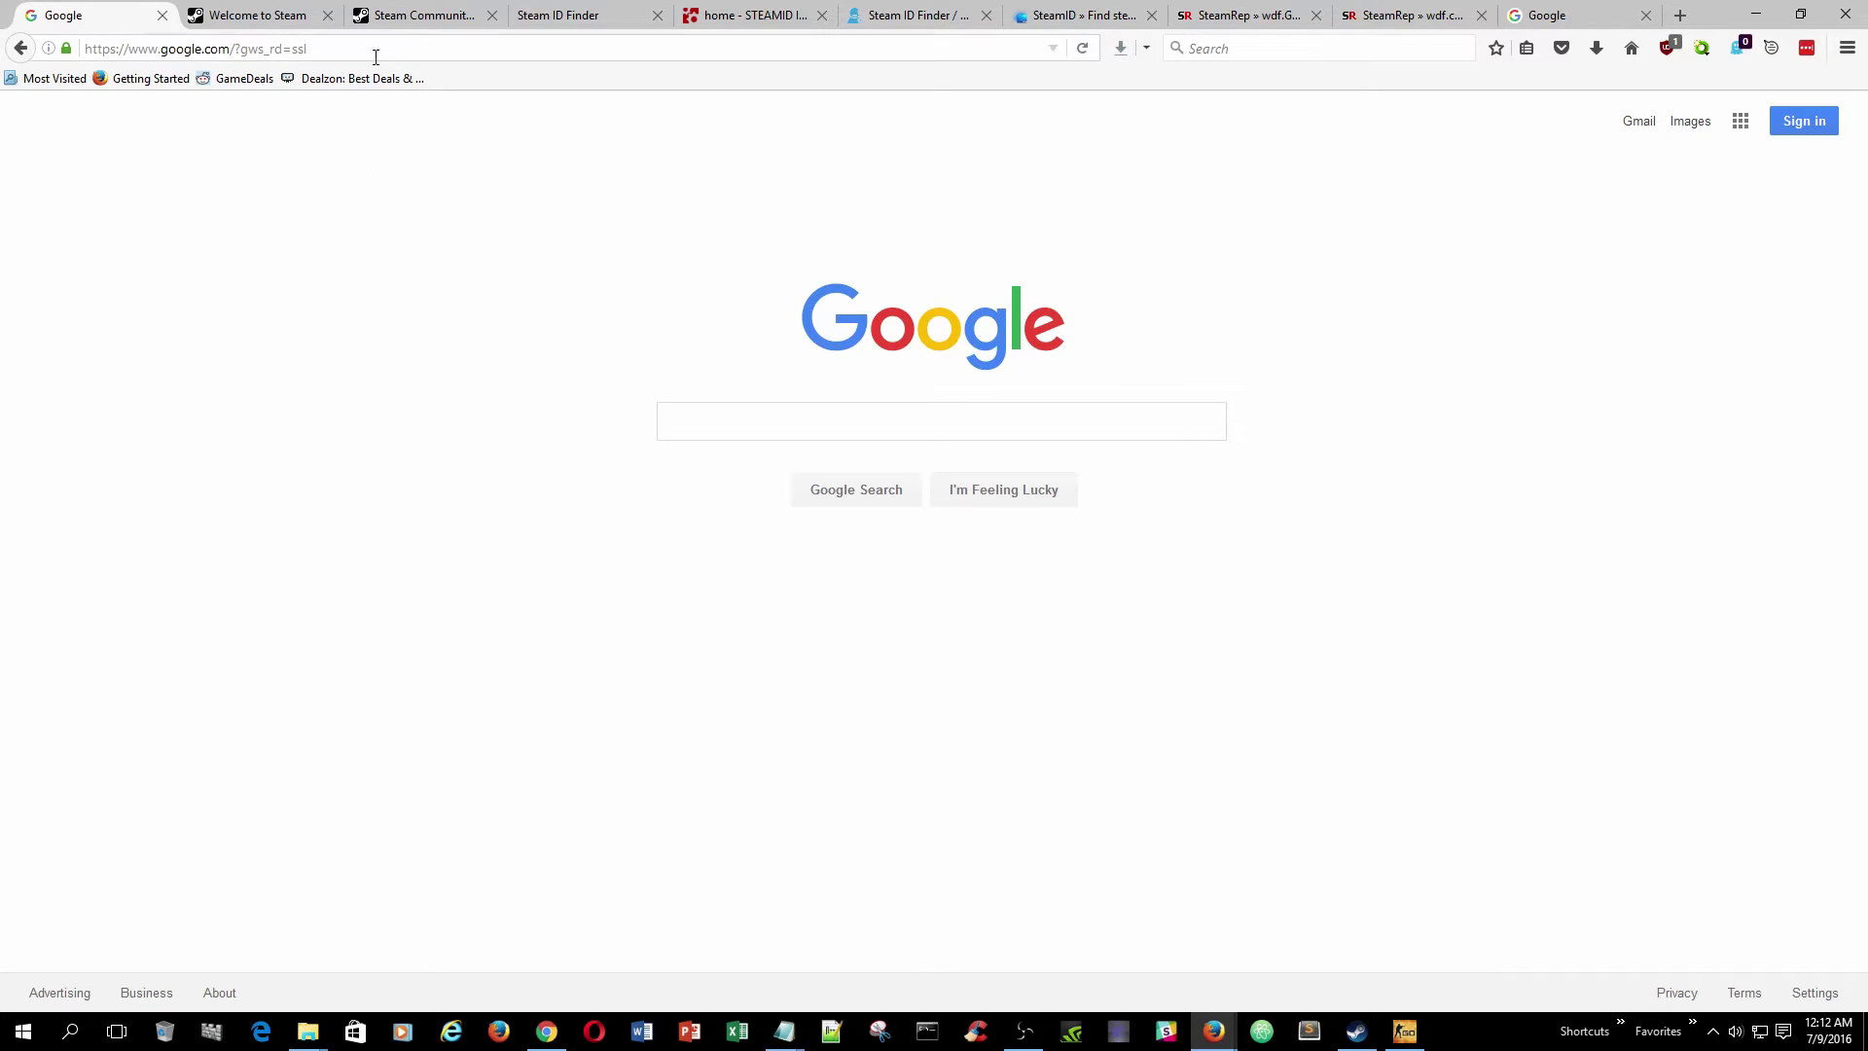
click(567, 17)
click(562, 43)
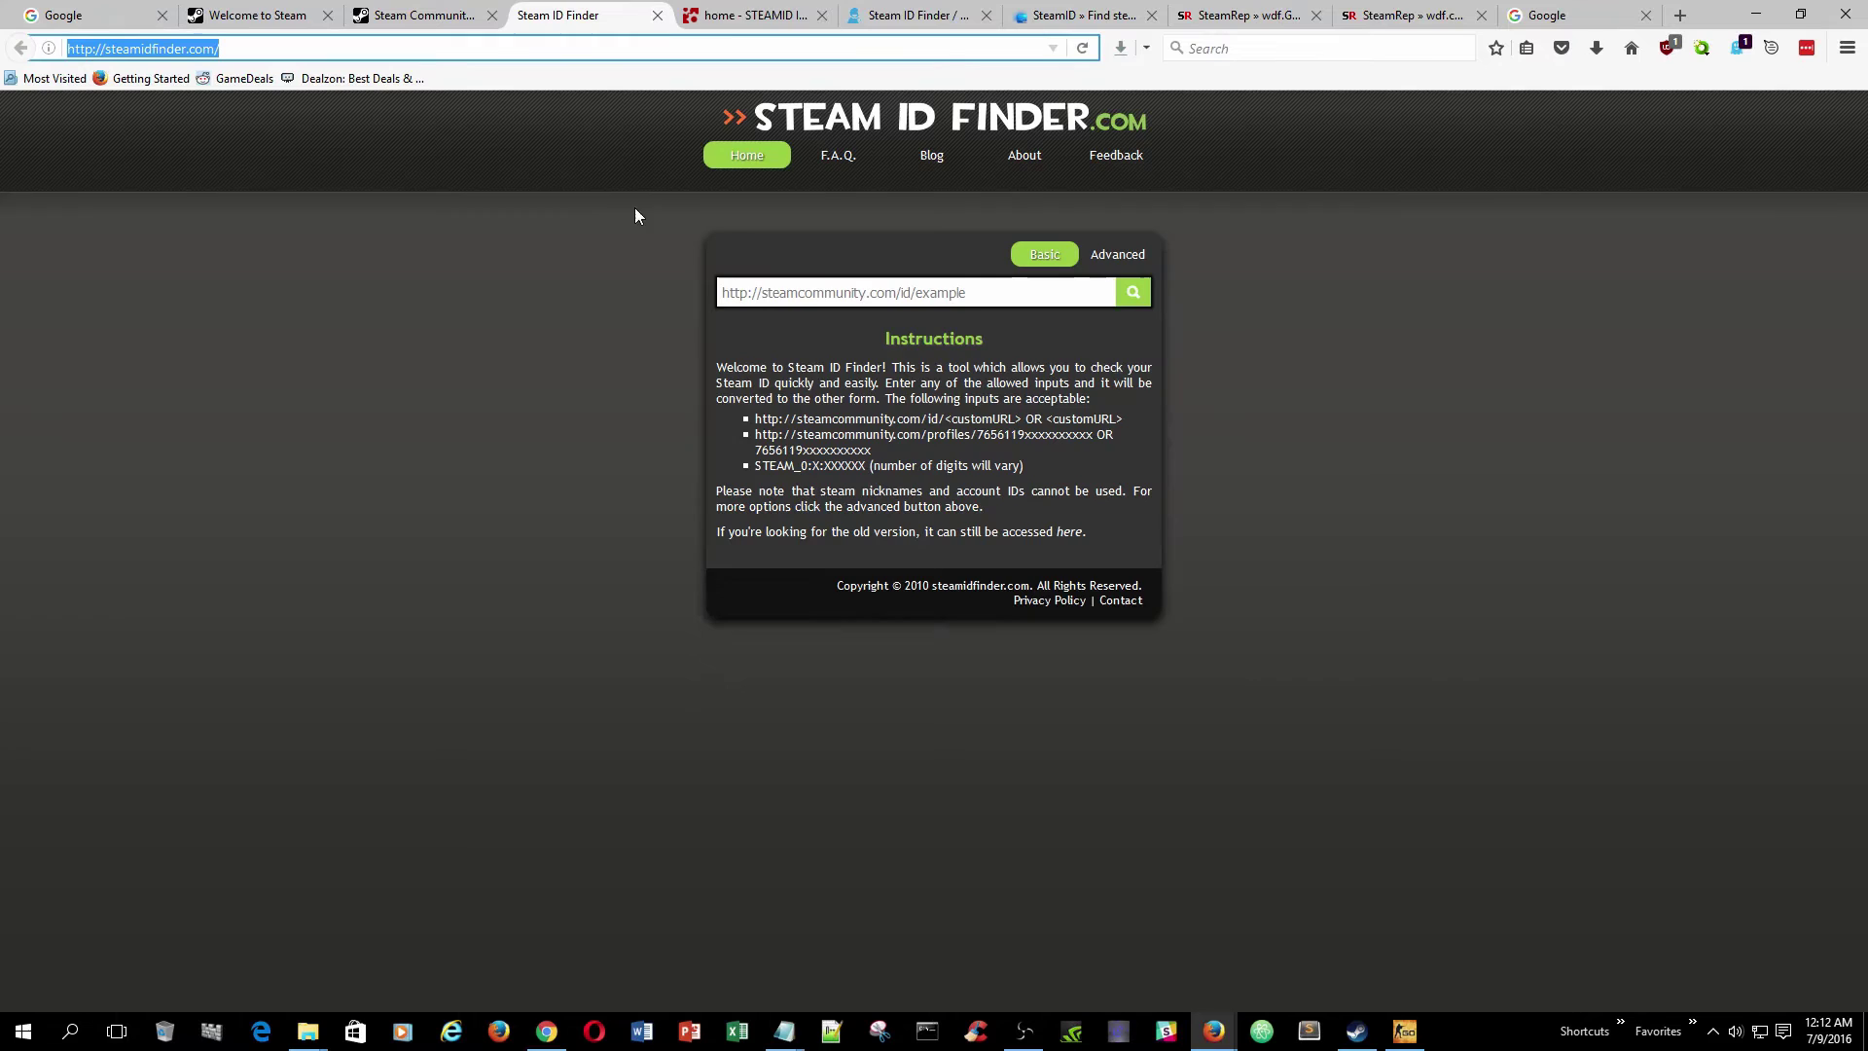
click(763, 11)
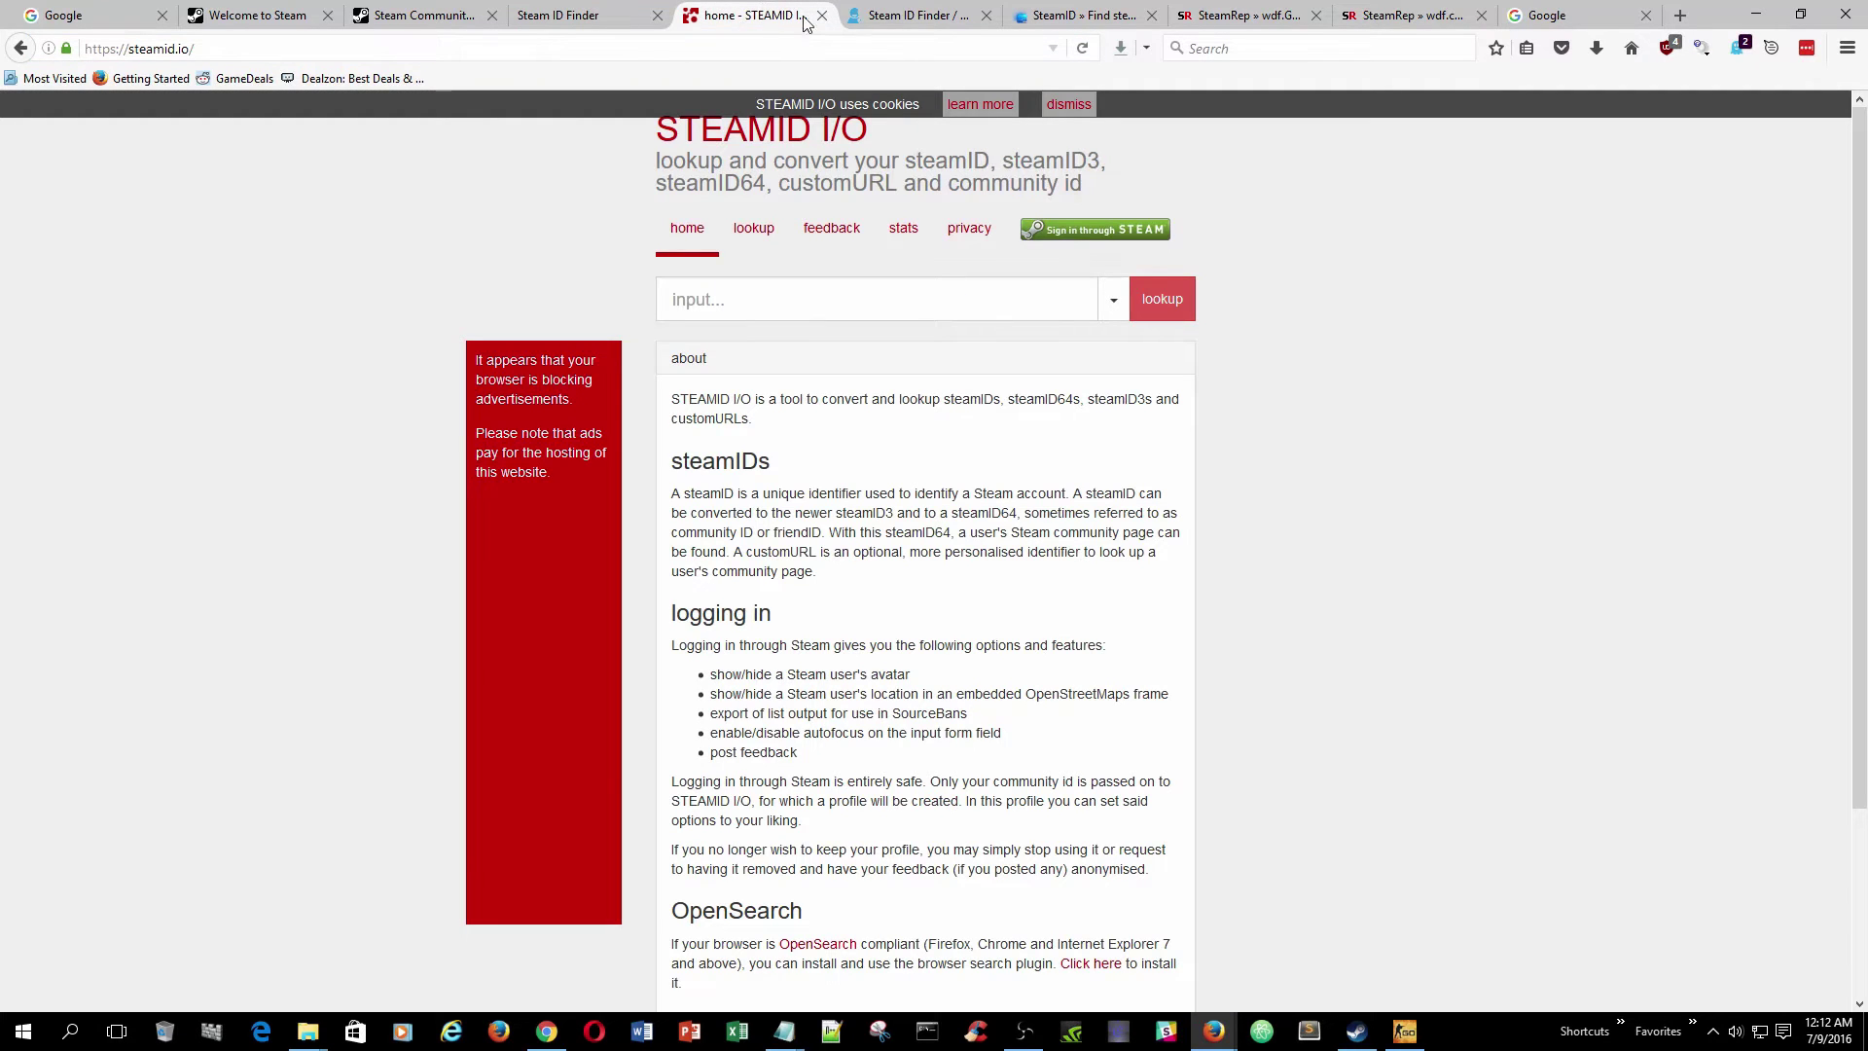
click(910, 12)
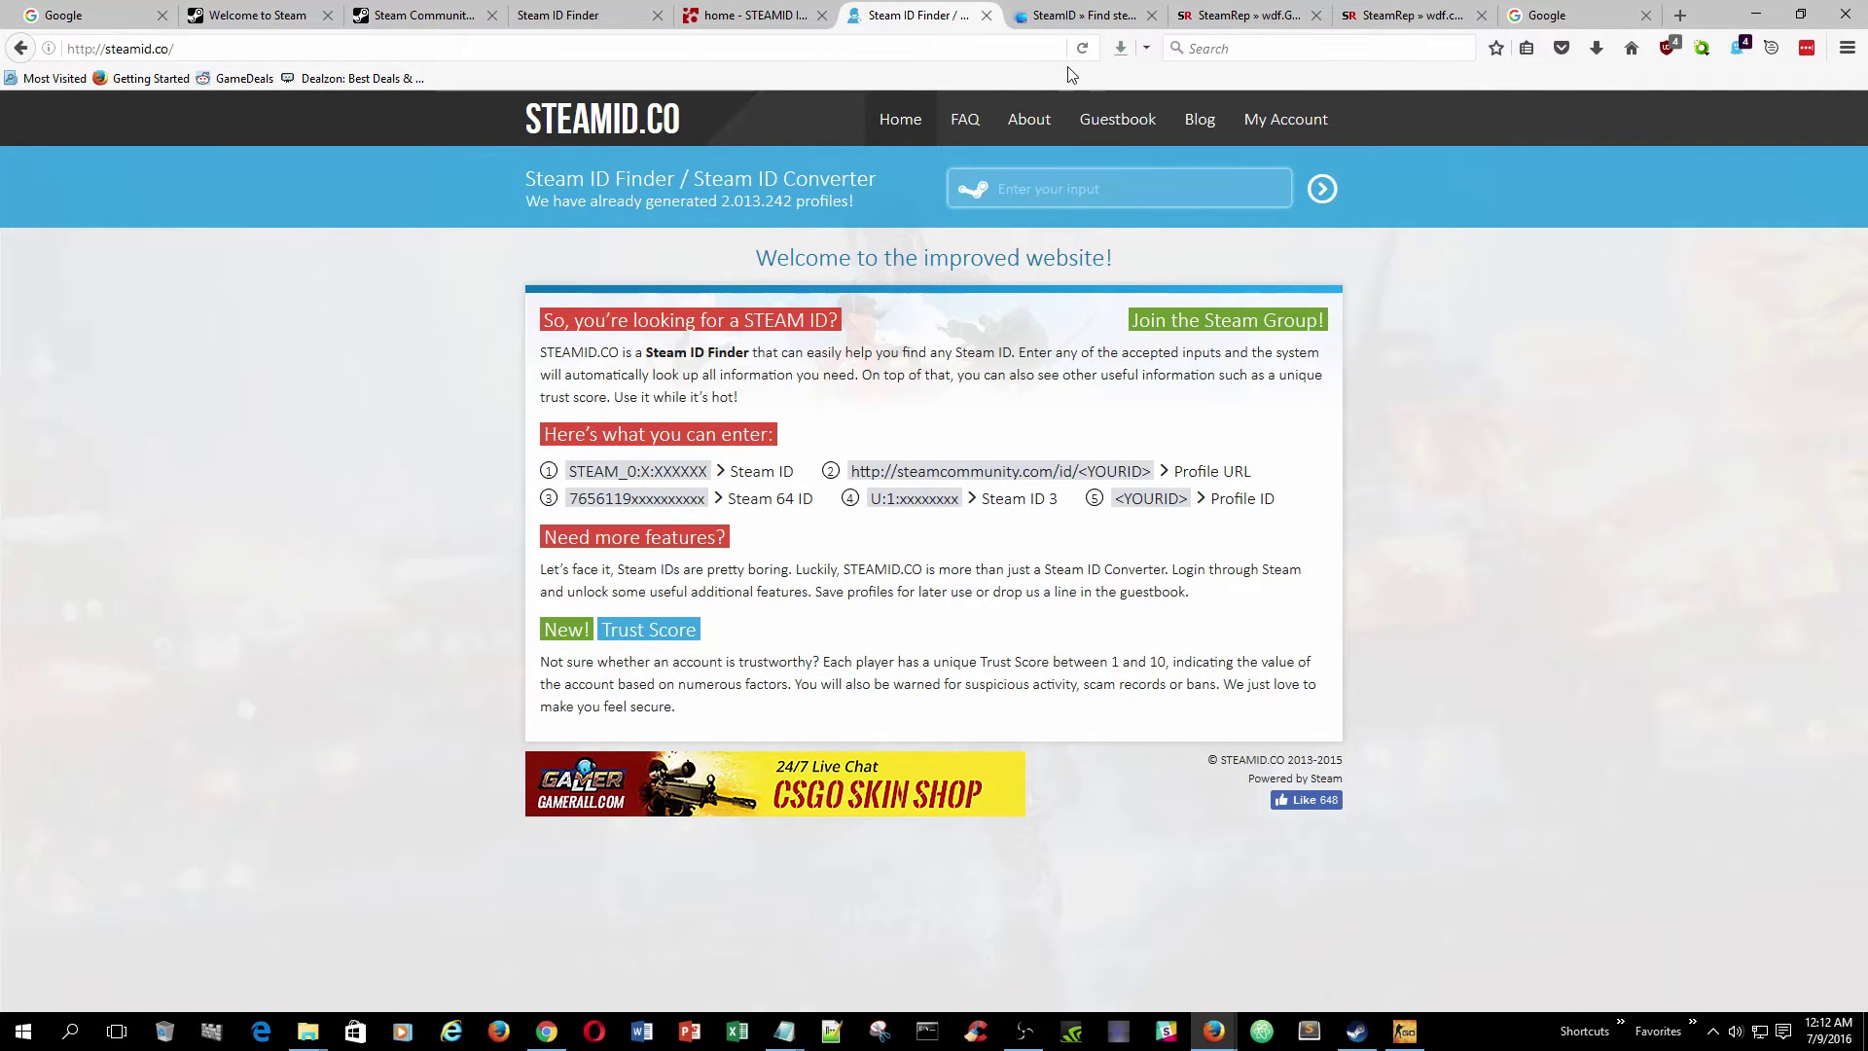
click(1028, 16)
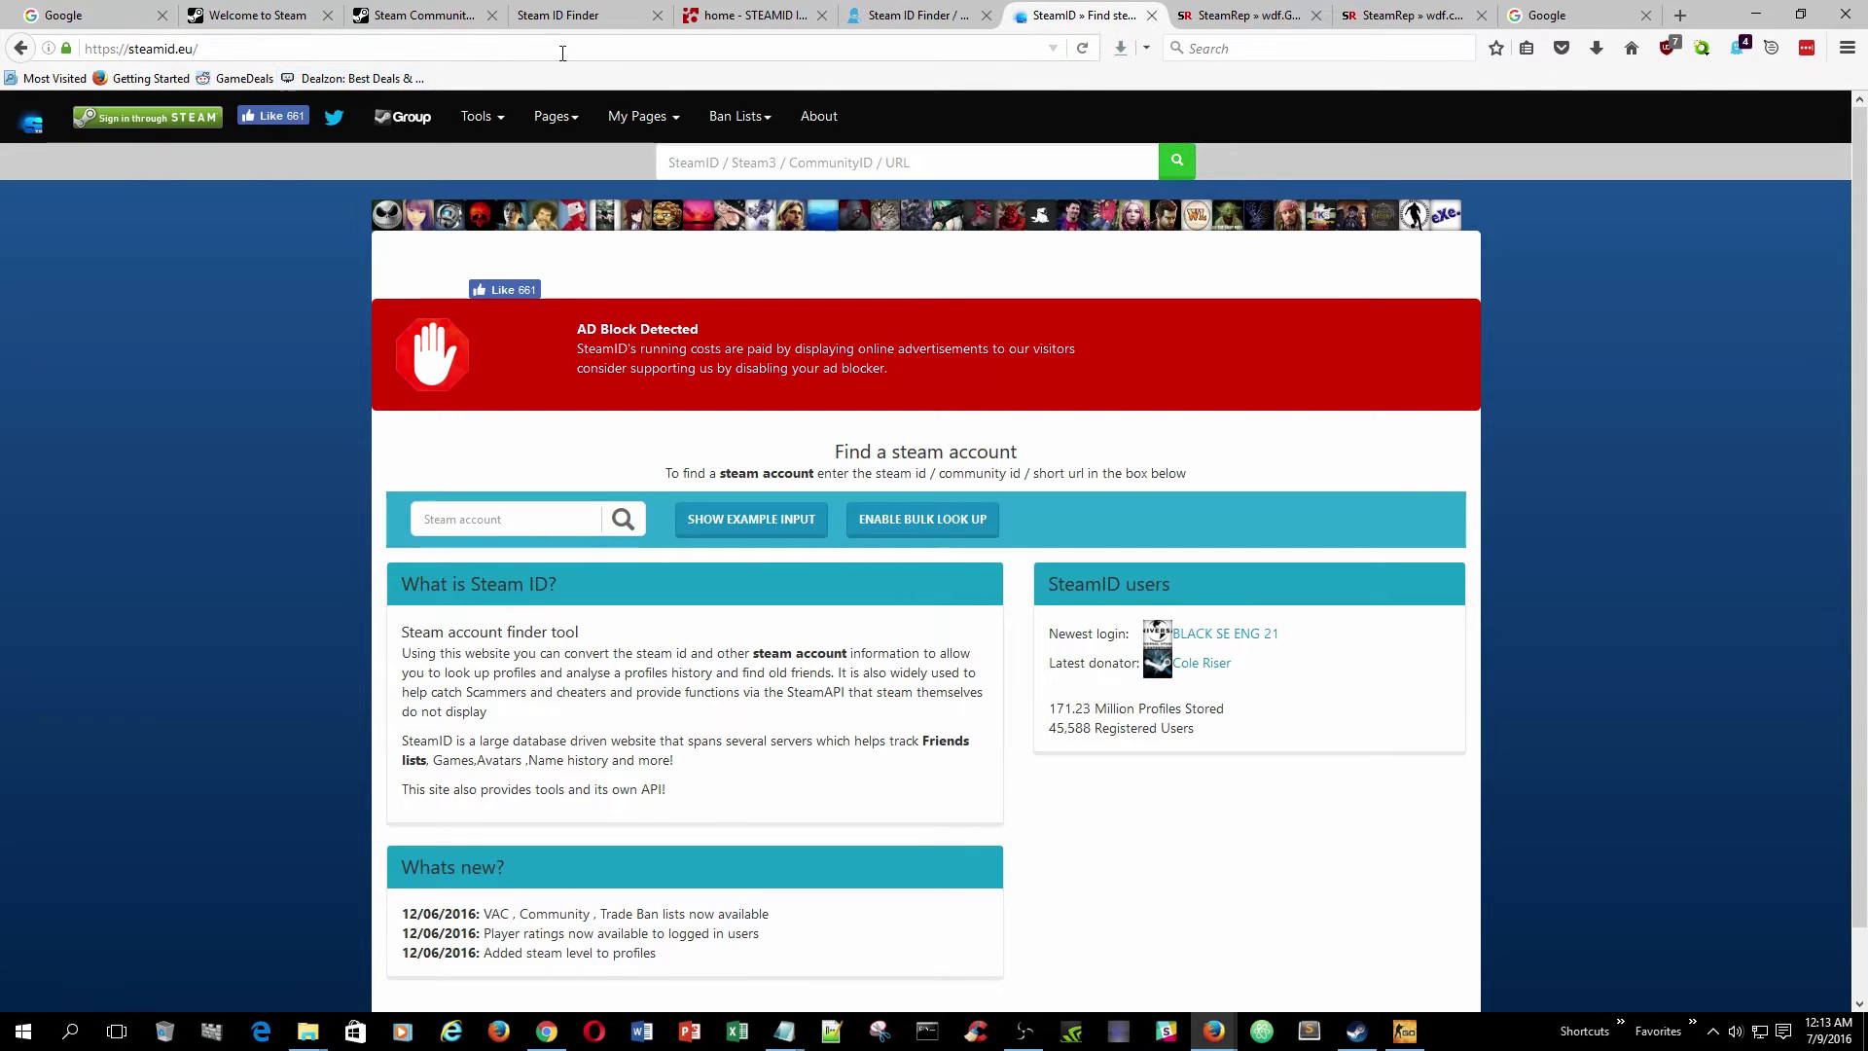
Look up the Steam ID on steamidfinder.com by pasting the copied Steam profile URL into the Basic search
click(436, 15)
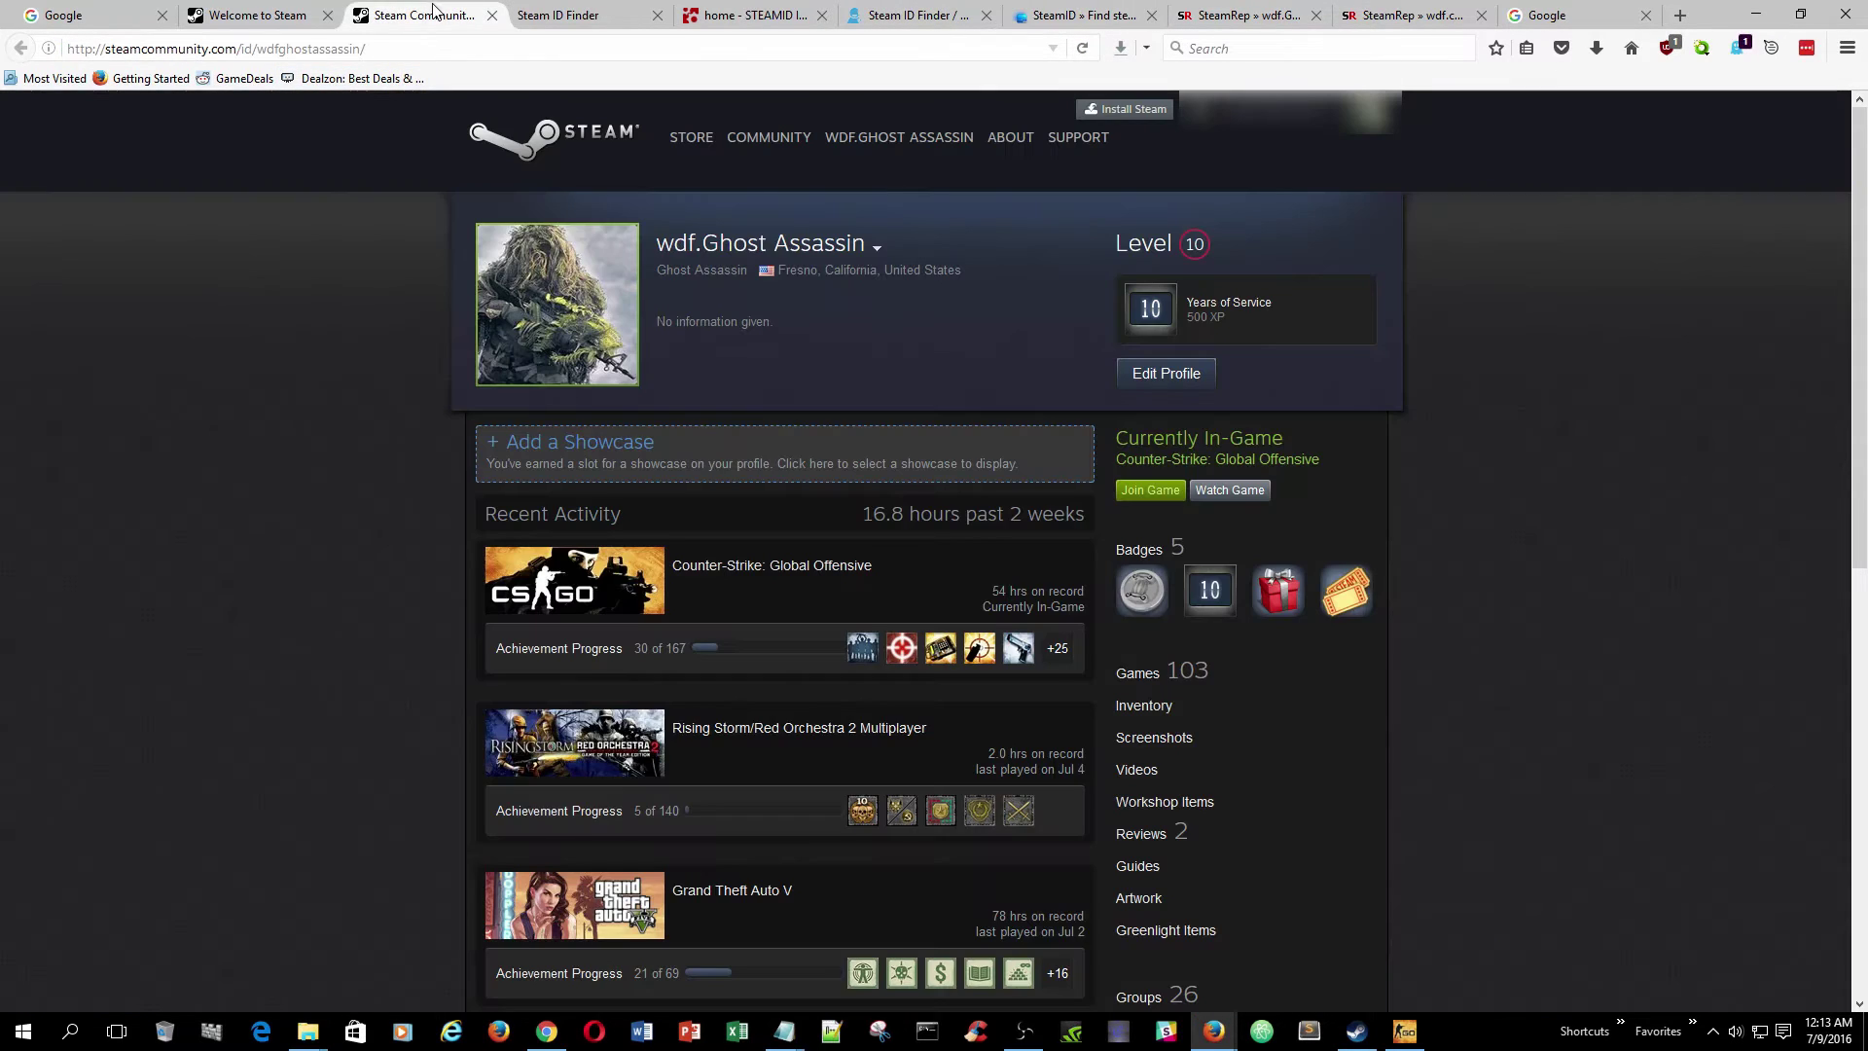
click(540, 12)
right_click(845, 293)
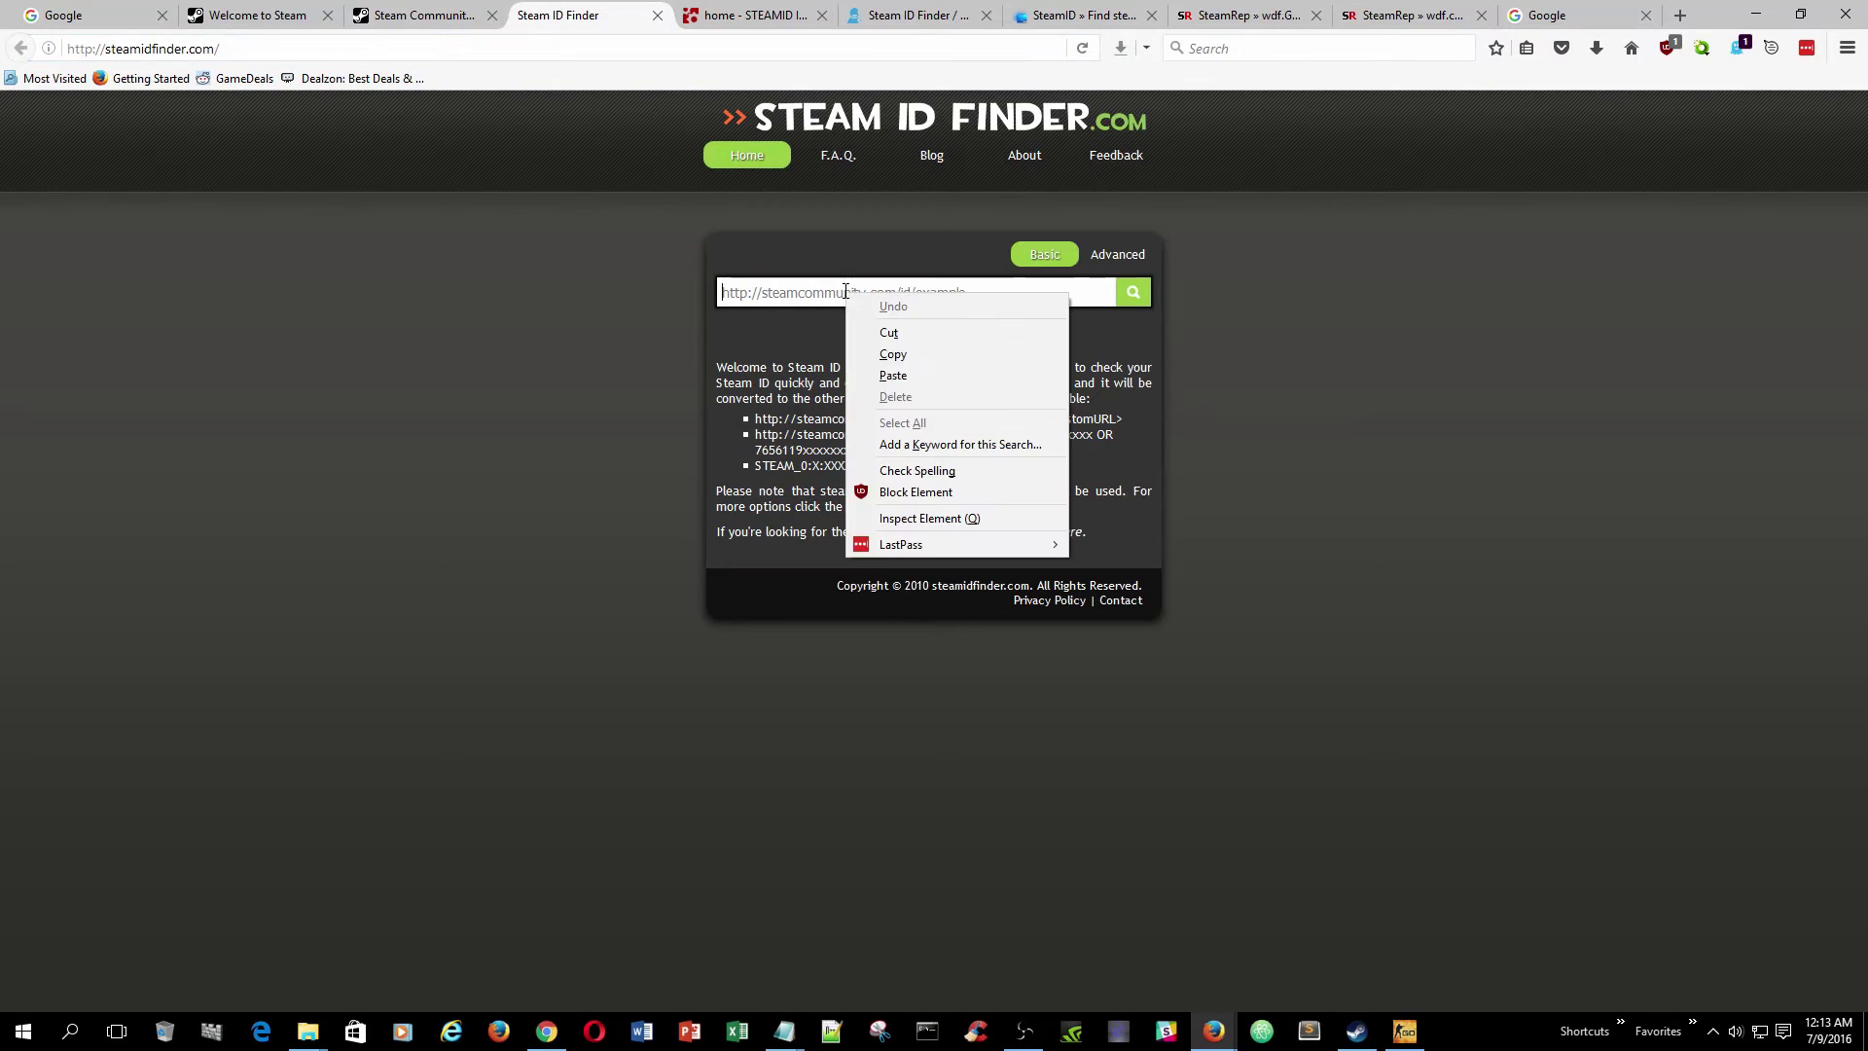
click(932, 378)
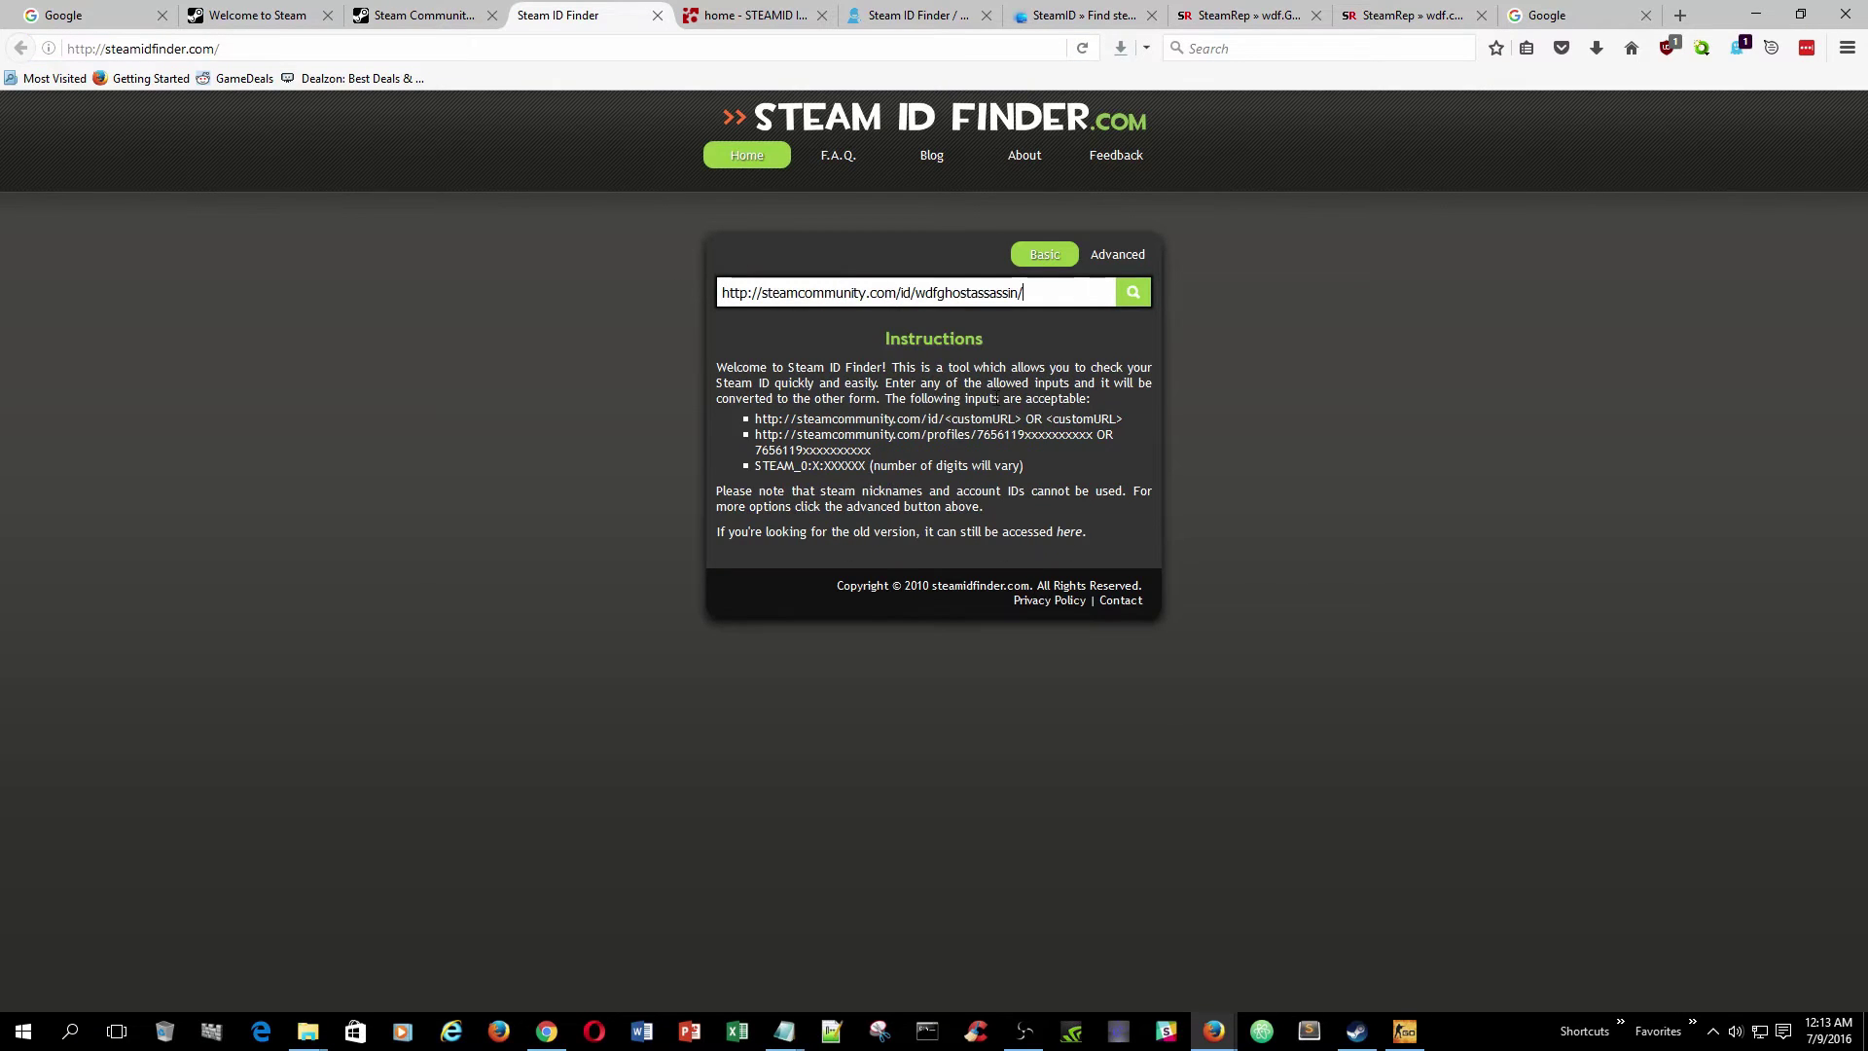
click(1131, 297)
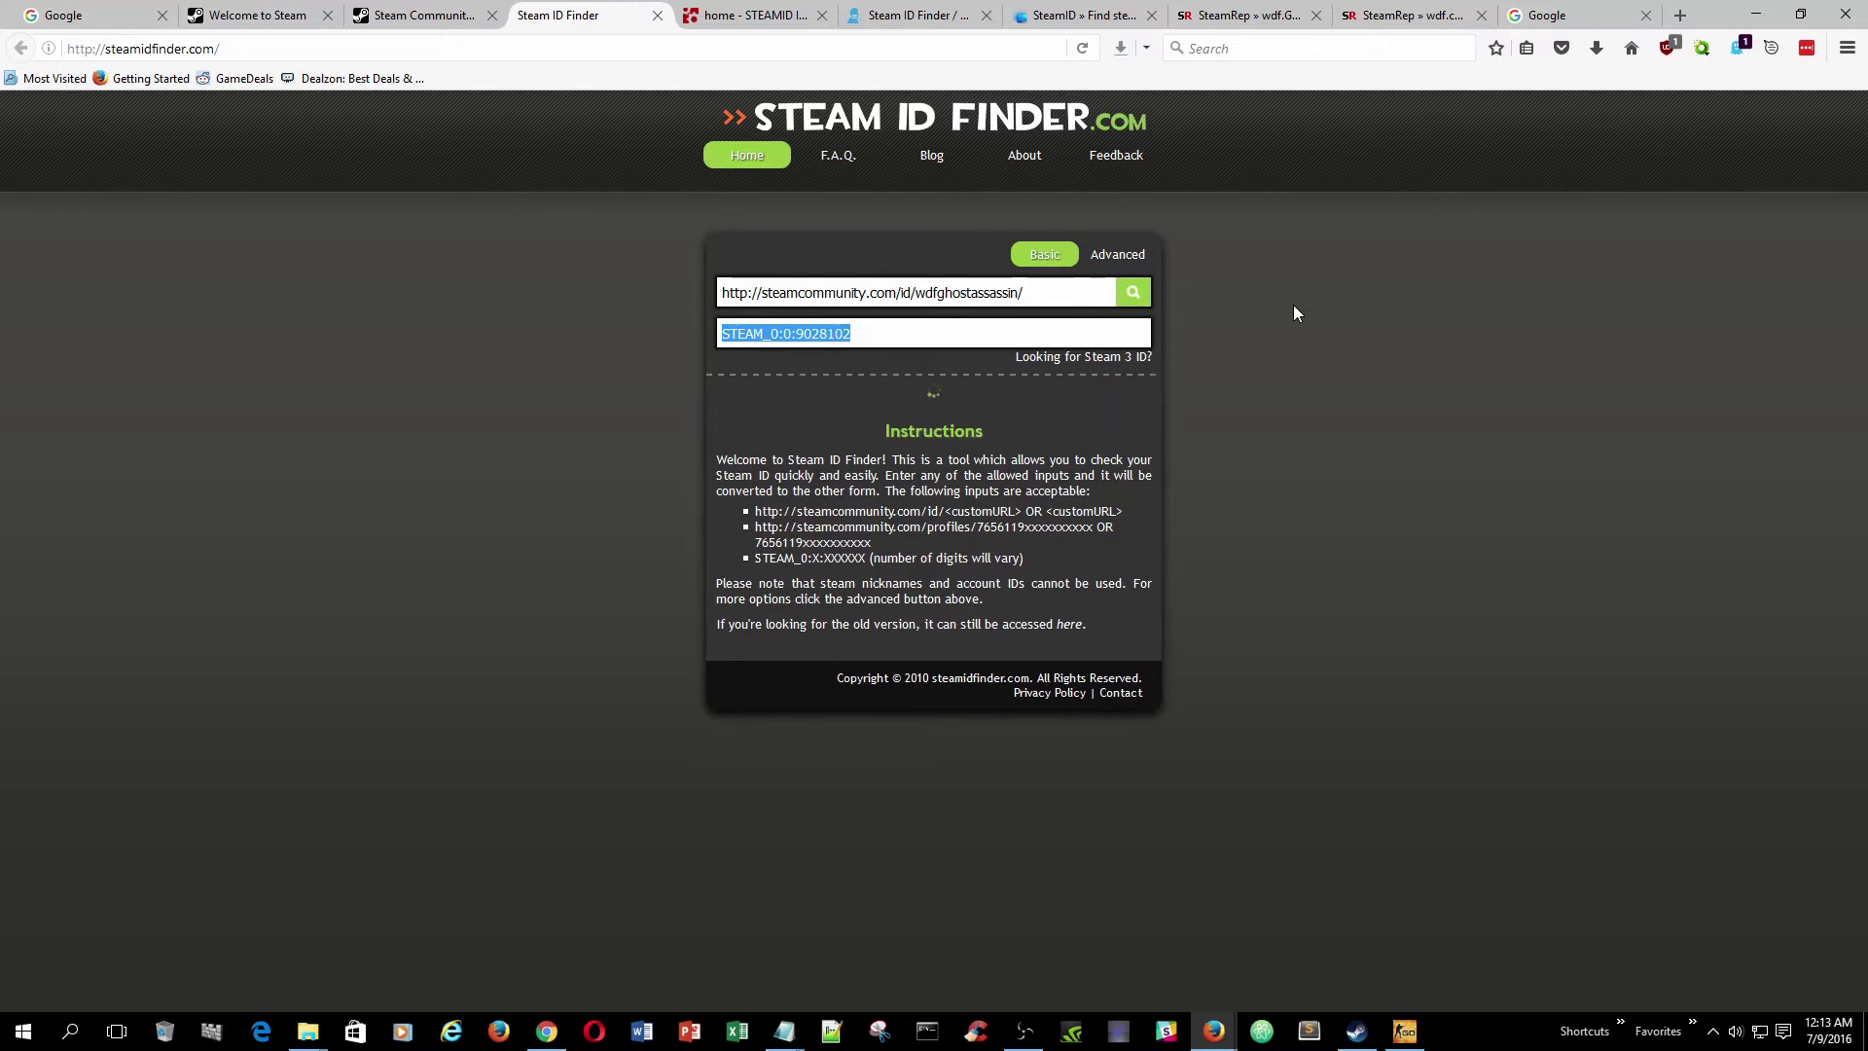
Clear the profile URL from the steamidfinder.com search field
click(946, 298)
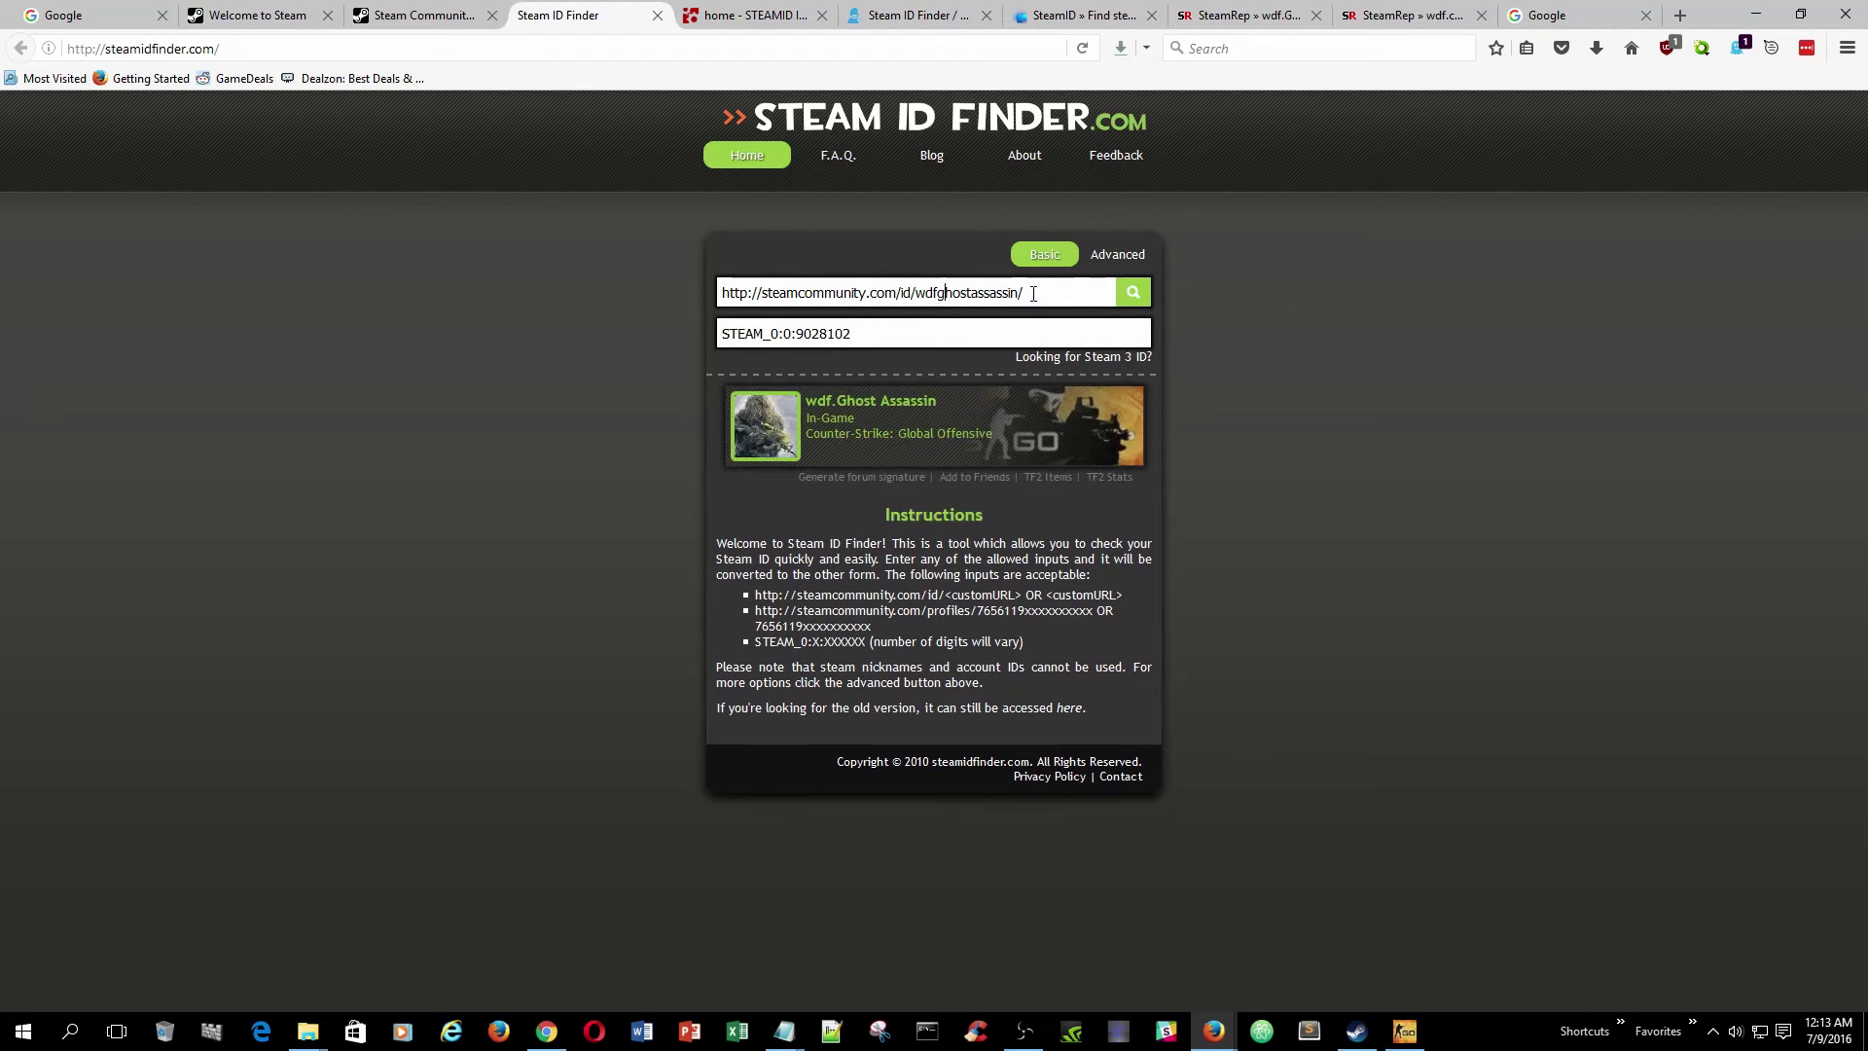
drag(1034, 293, 673, 292)
key(BackSpace)
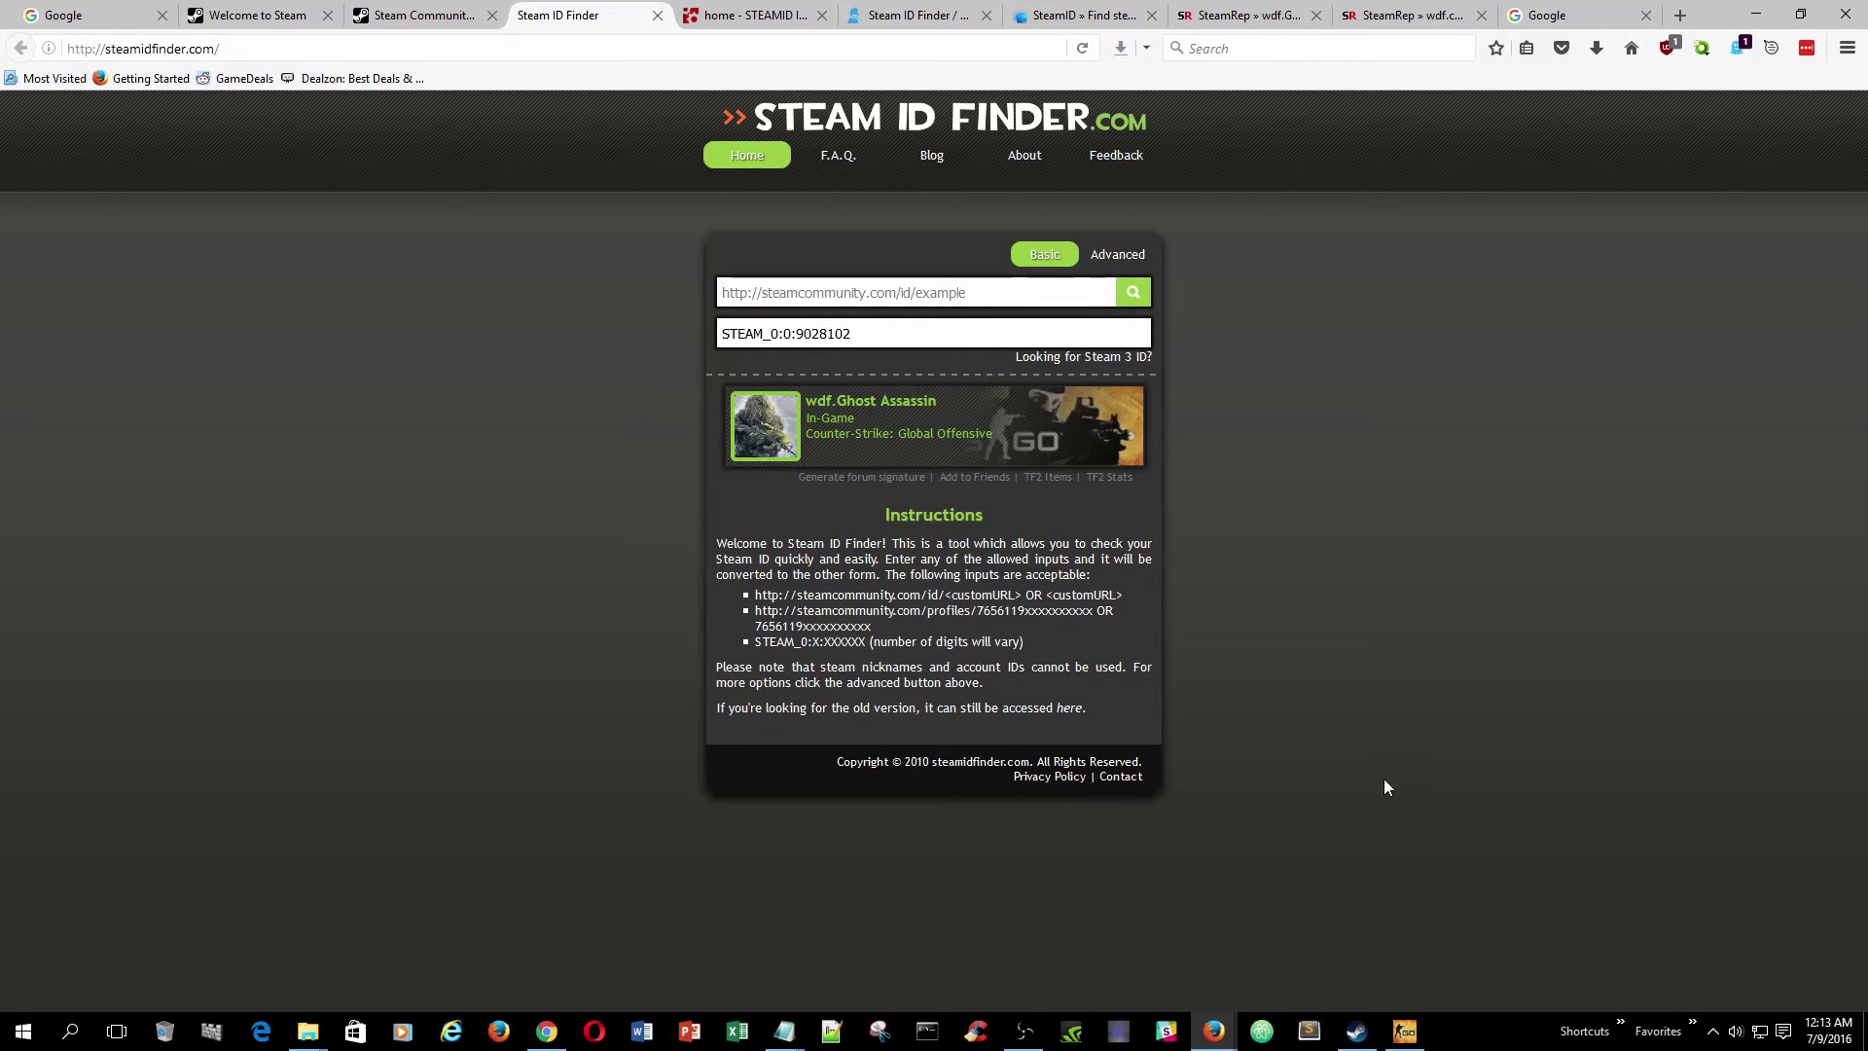
Switch to Steam, open the account's profile for editing, and review the form, including the Custom URL setting
click(1358, 1029)
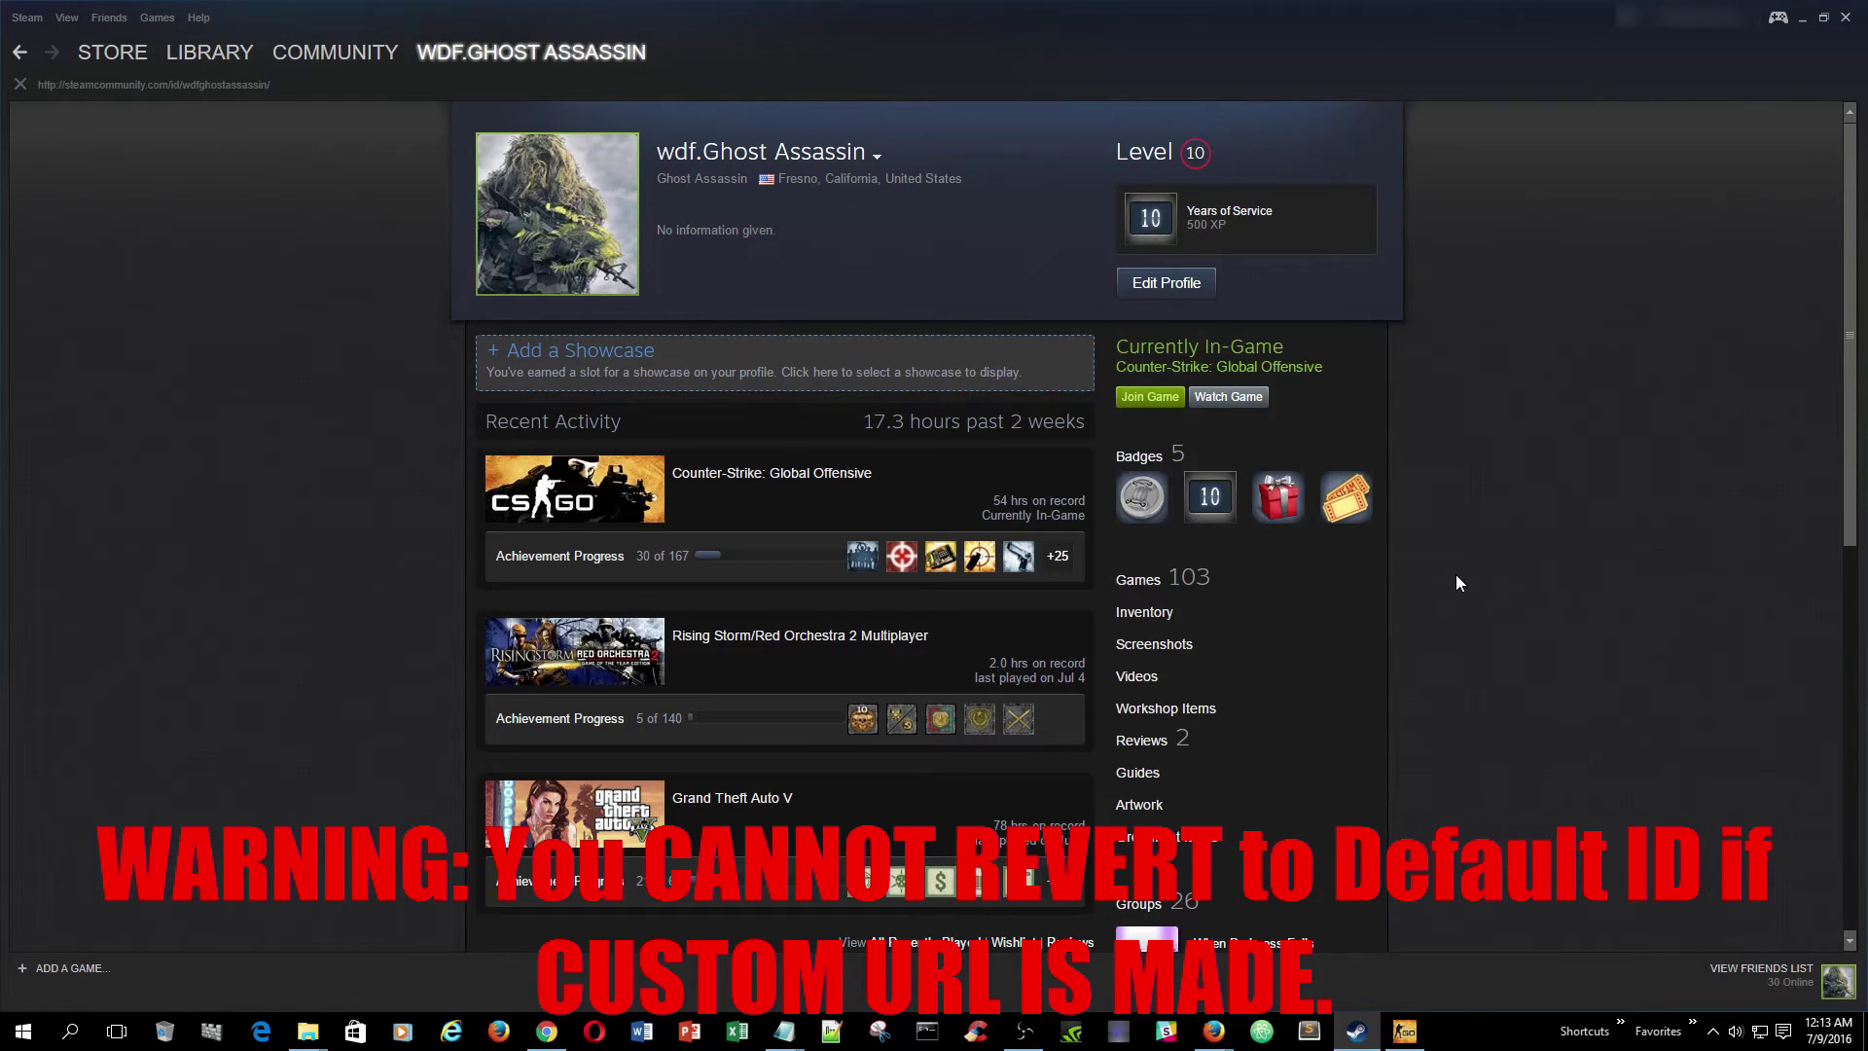
mouse_move(504, 51)
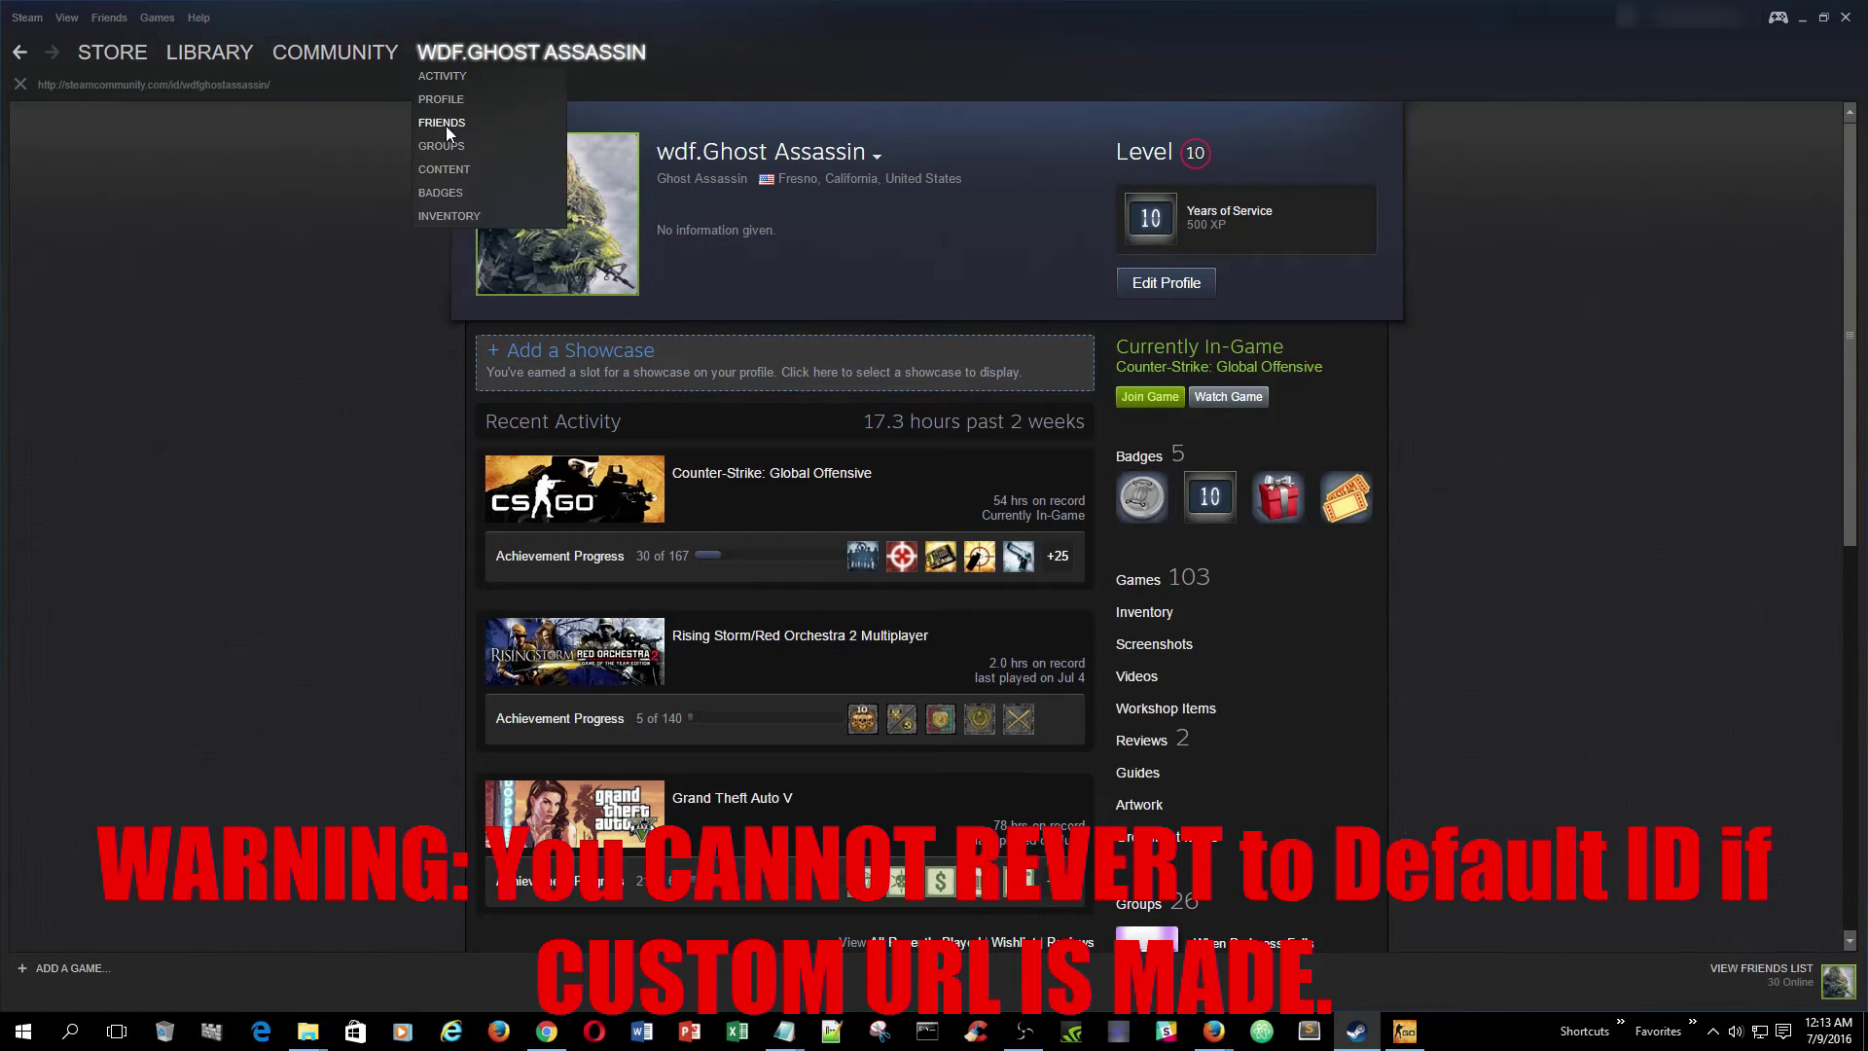
click(1170, 283)
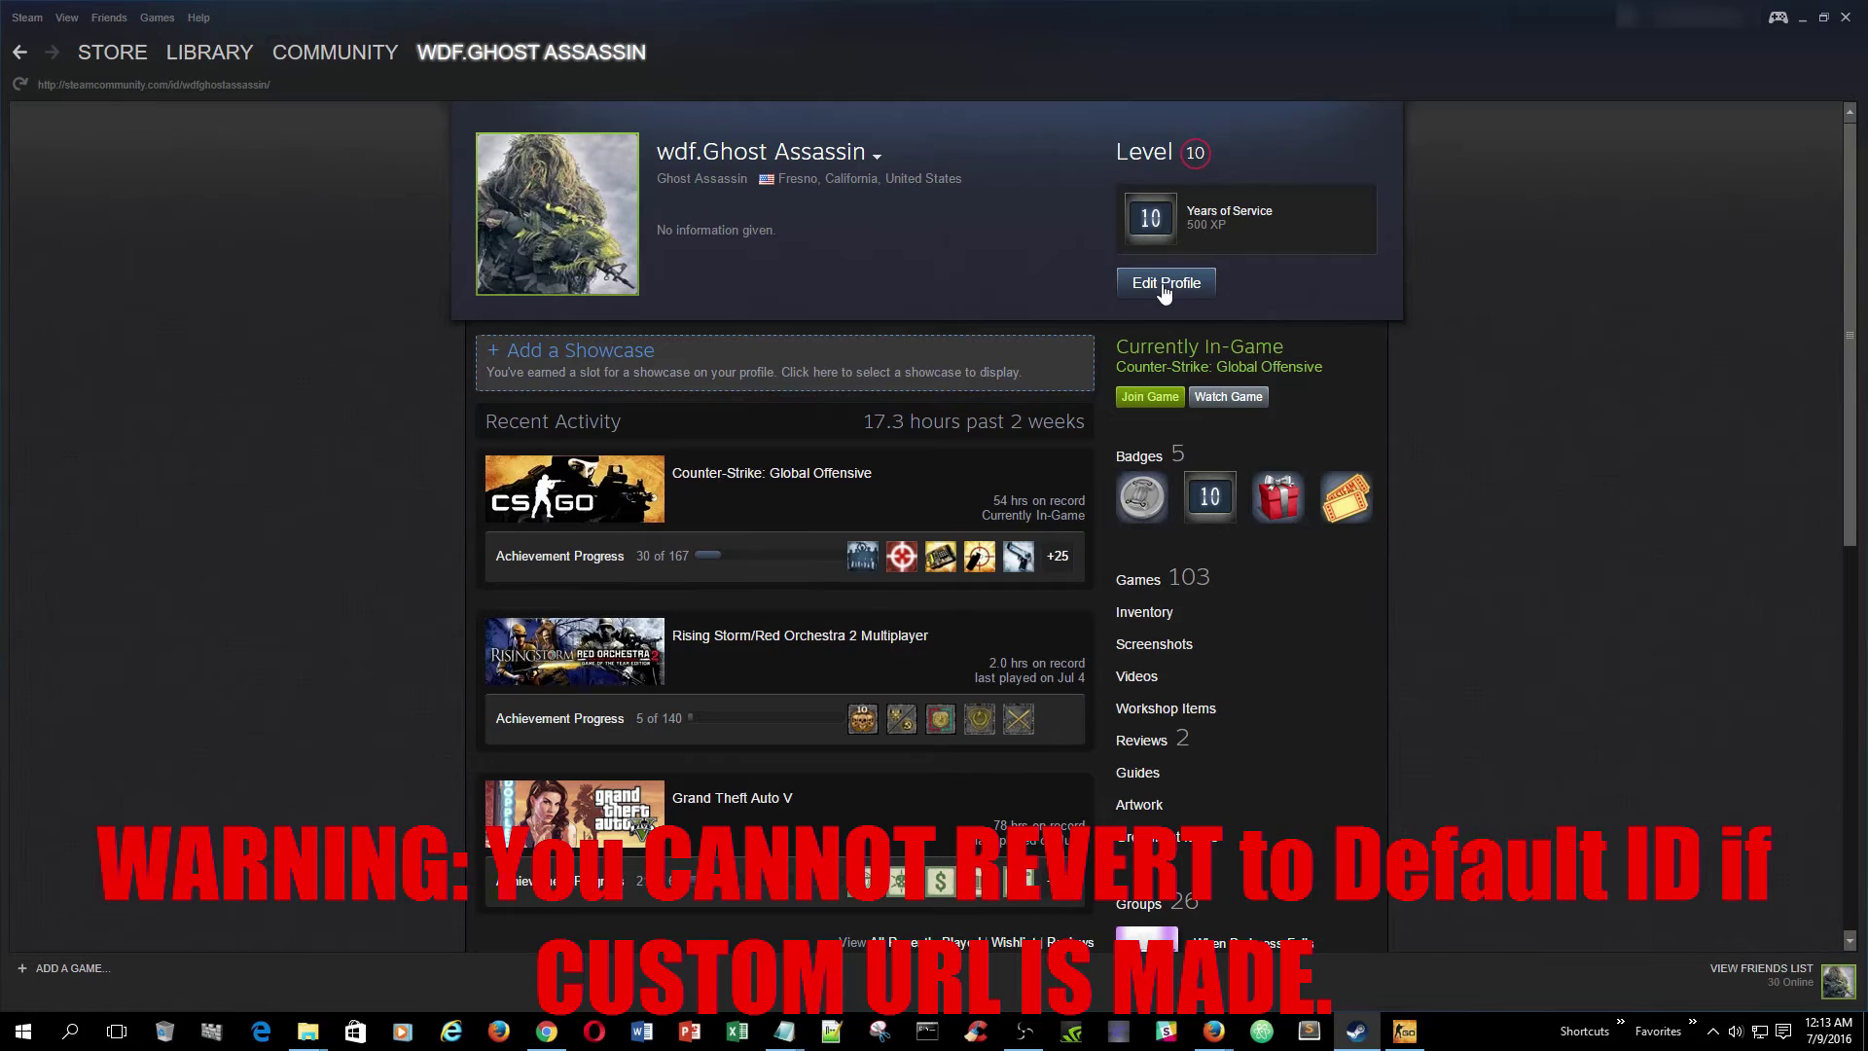
click(1165, 285)
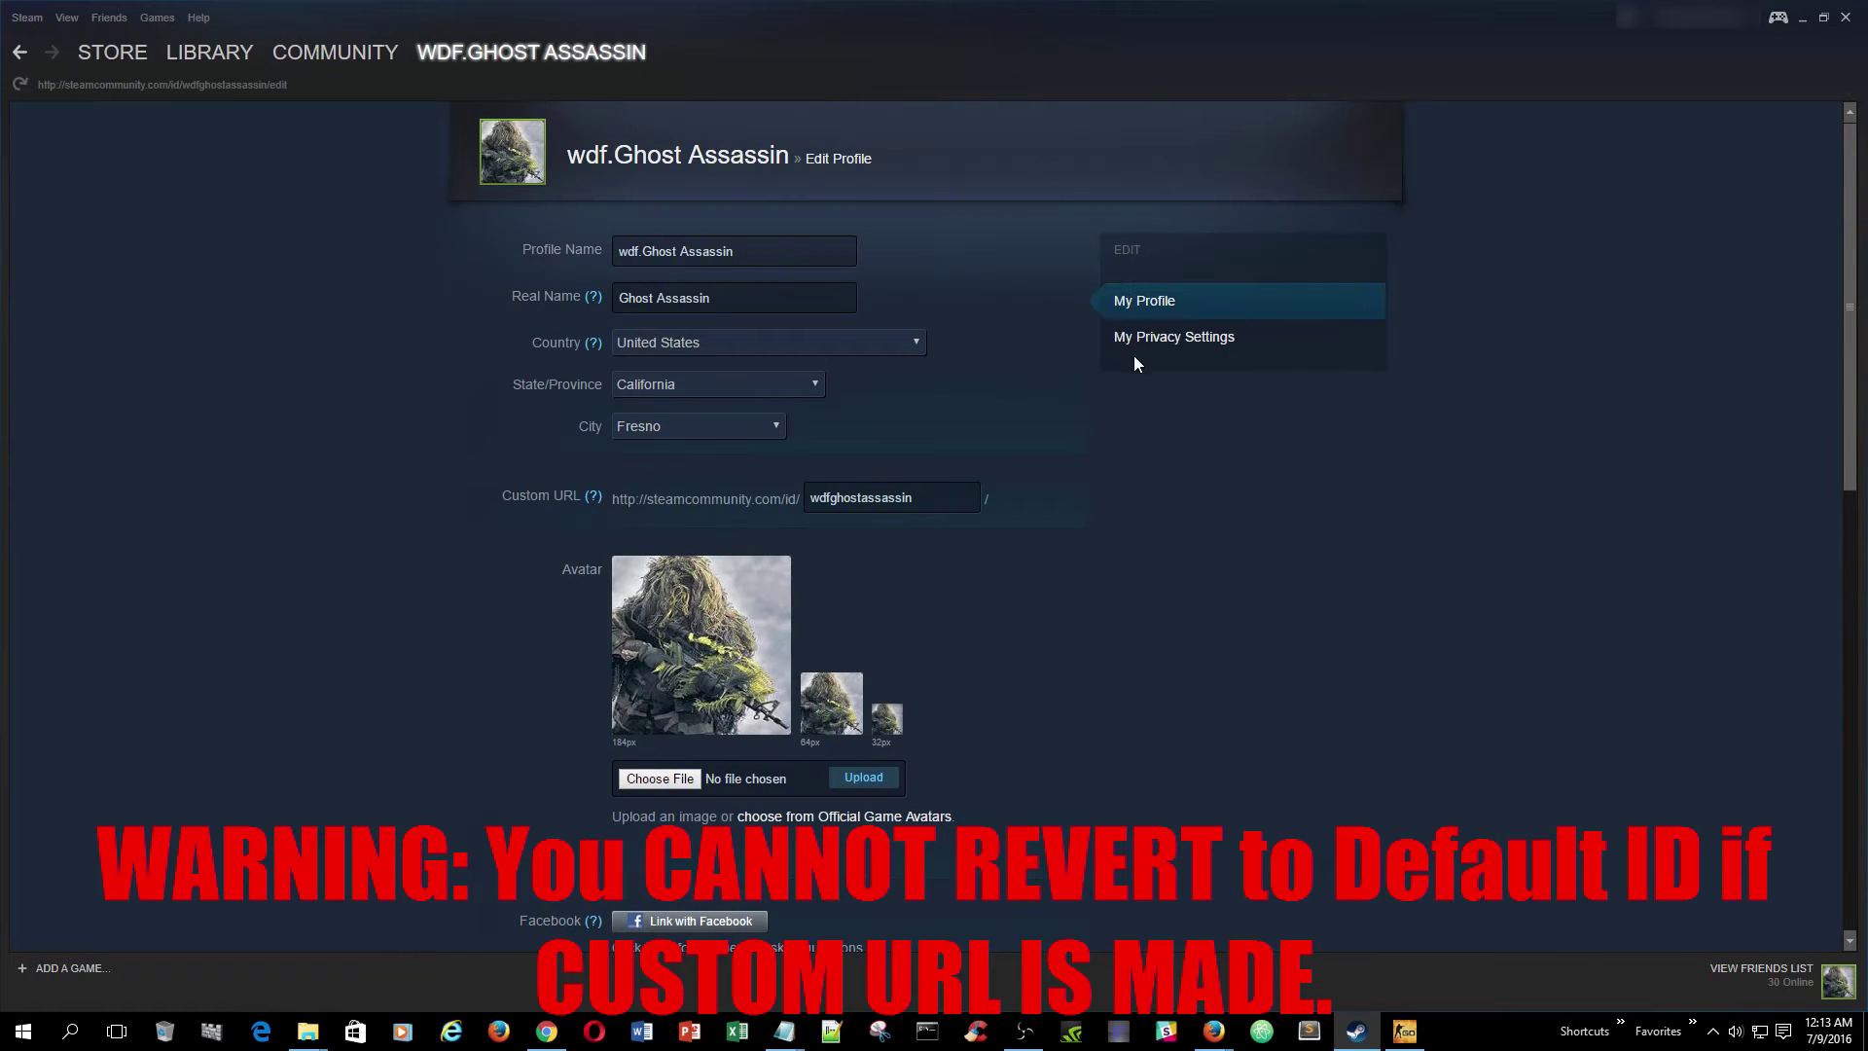
scroll(1062, 428, down, 7)
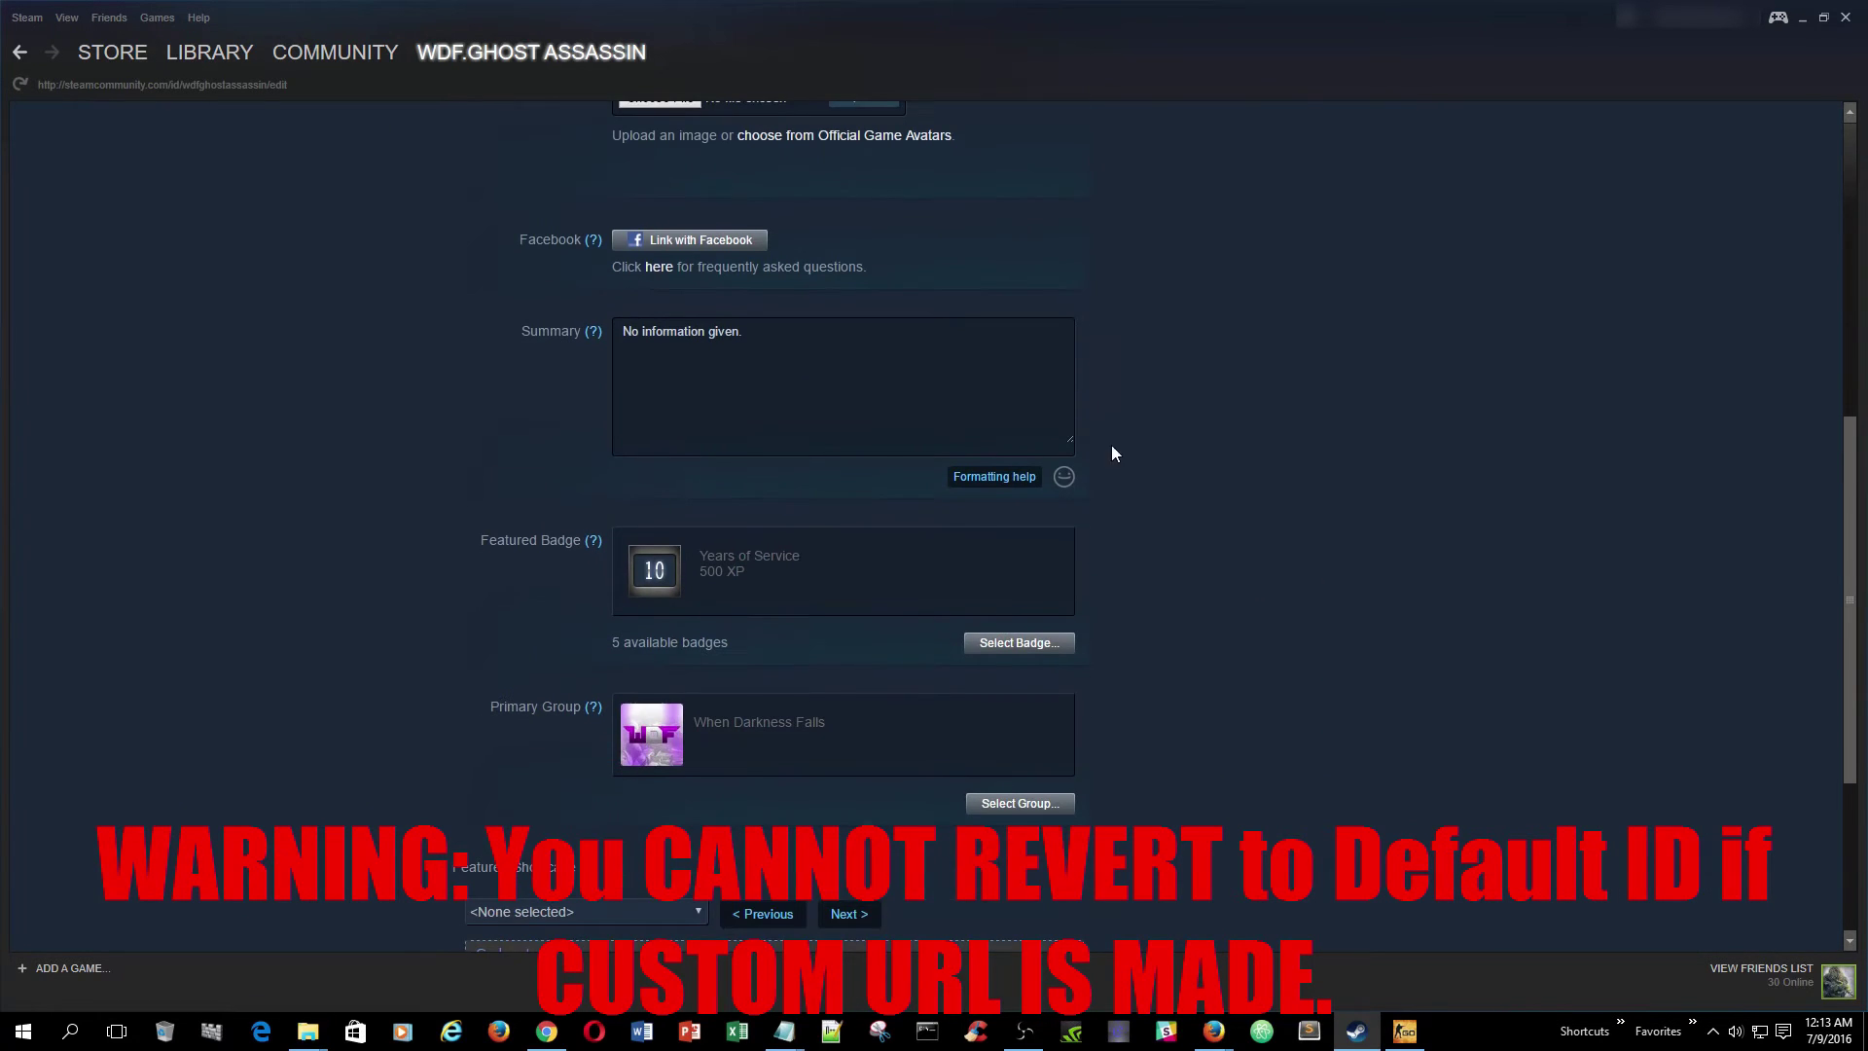
scroll(1144, 462, up, 6)
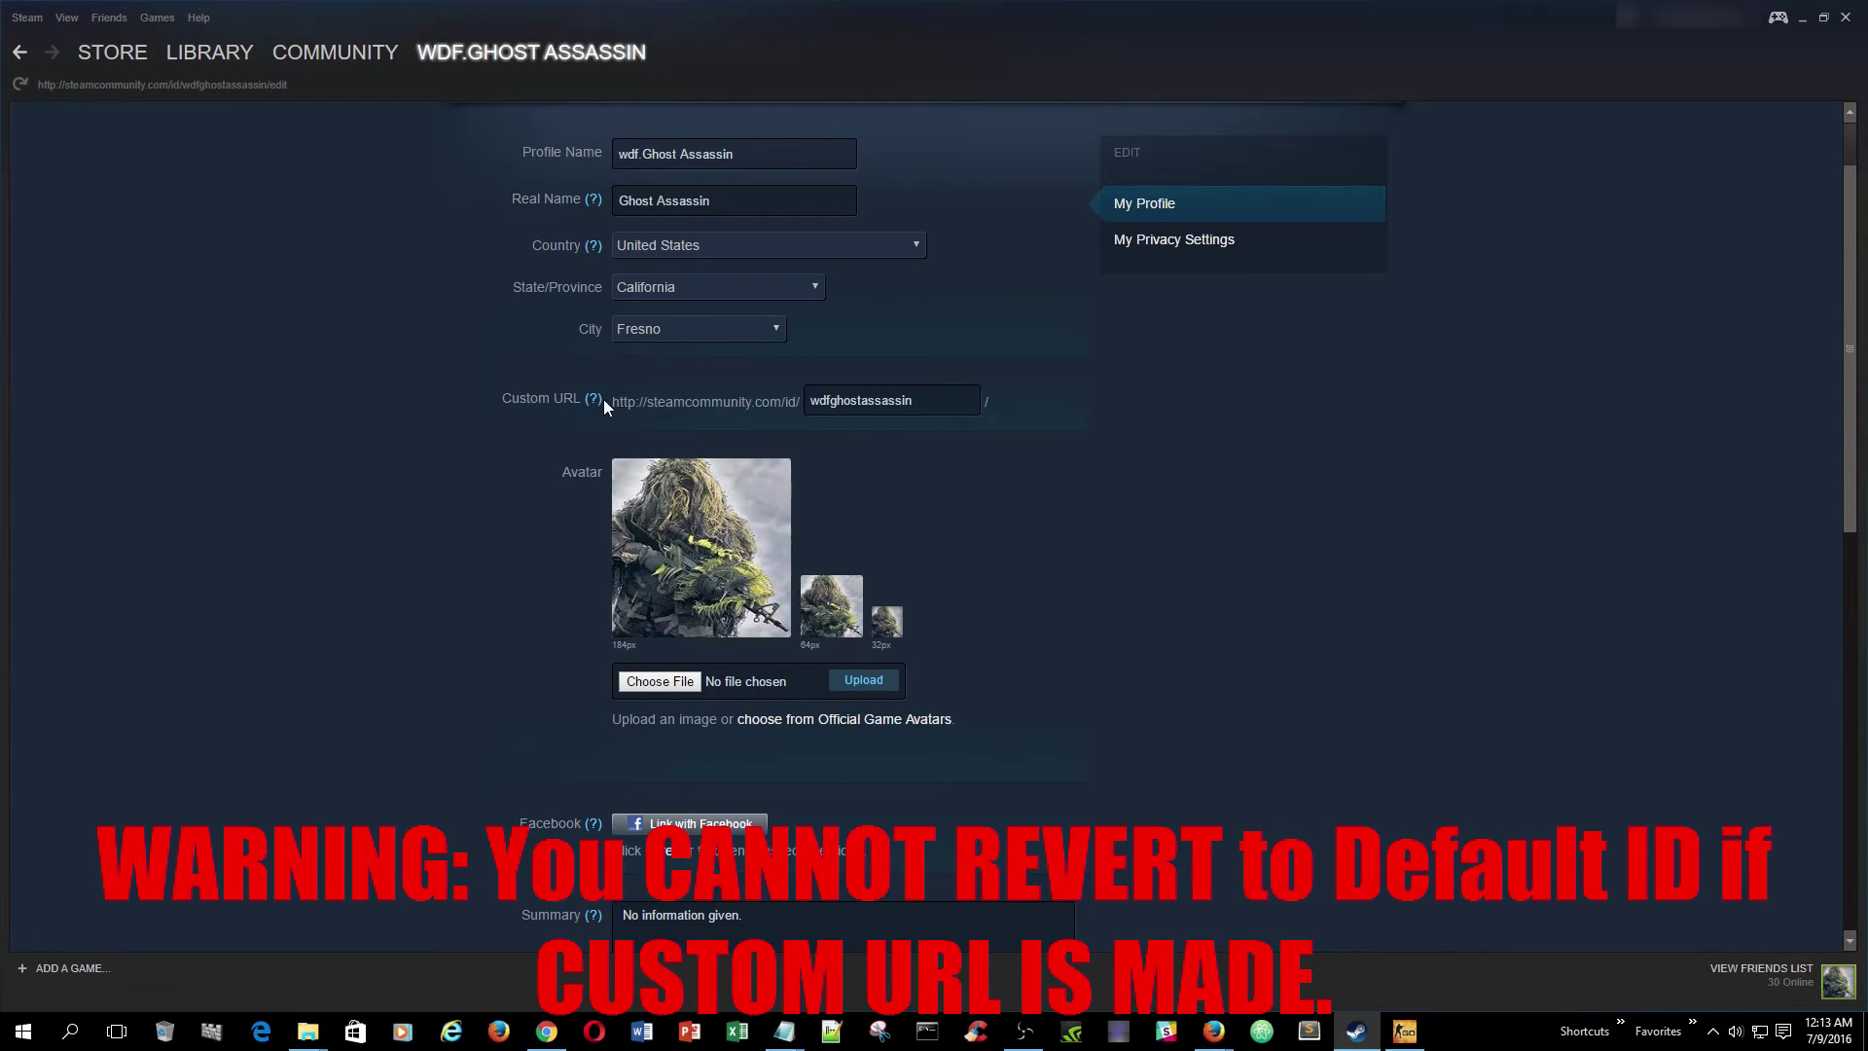
mouse_move(592, 399)
scroll(1129, 462, down, 10)
click(1035, 716)
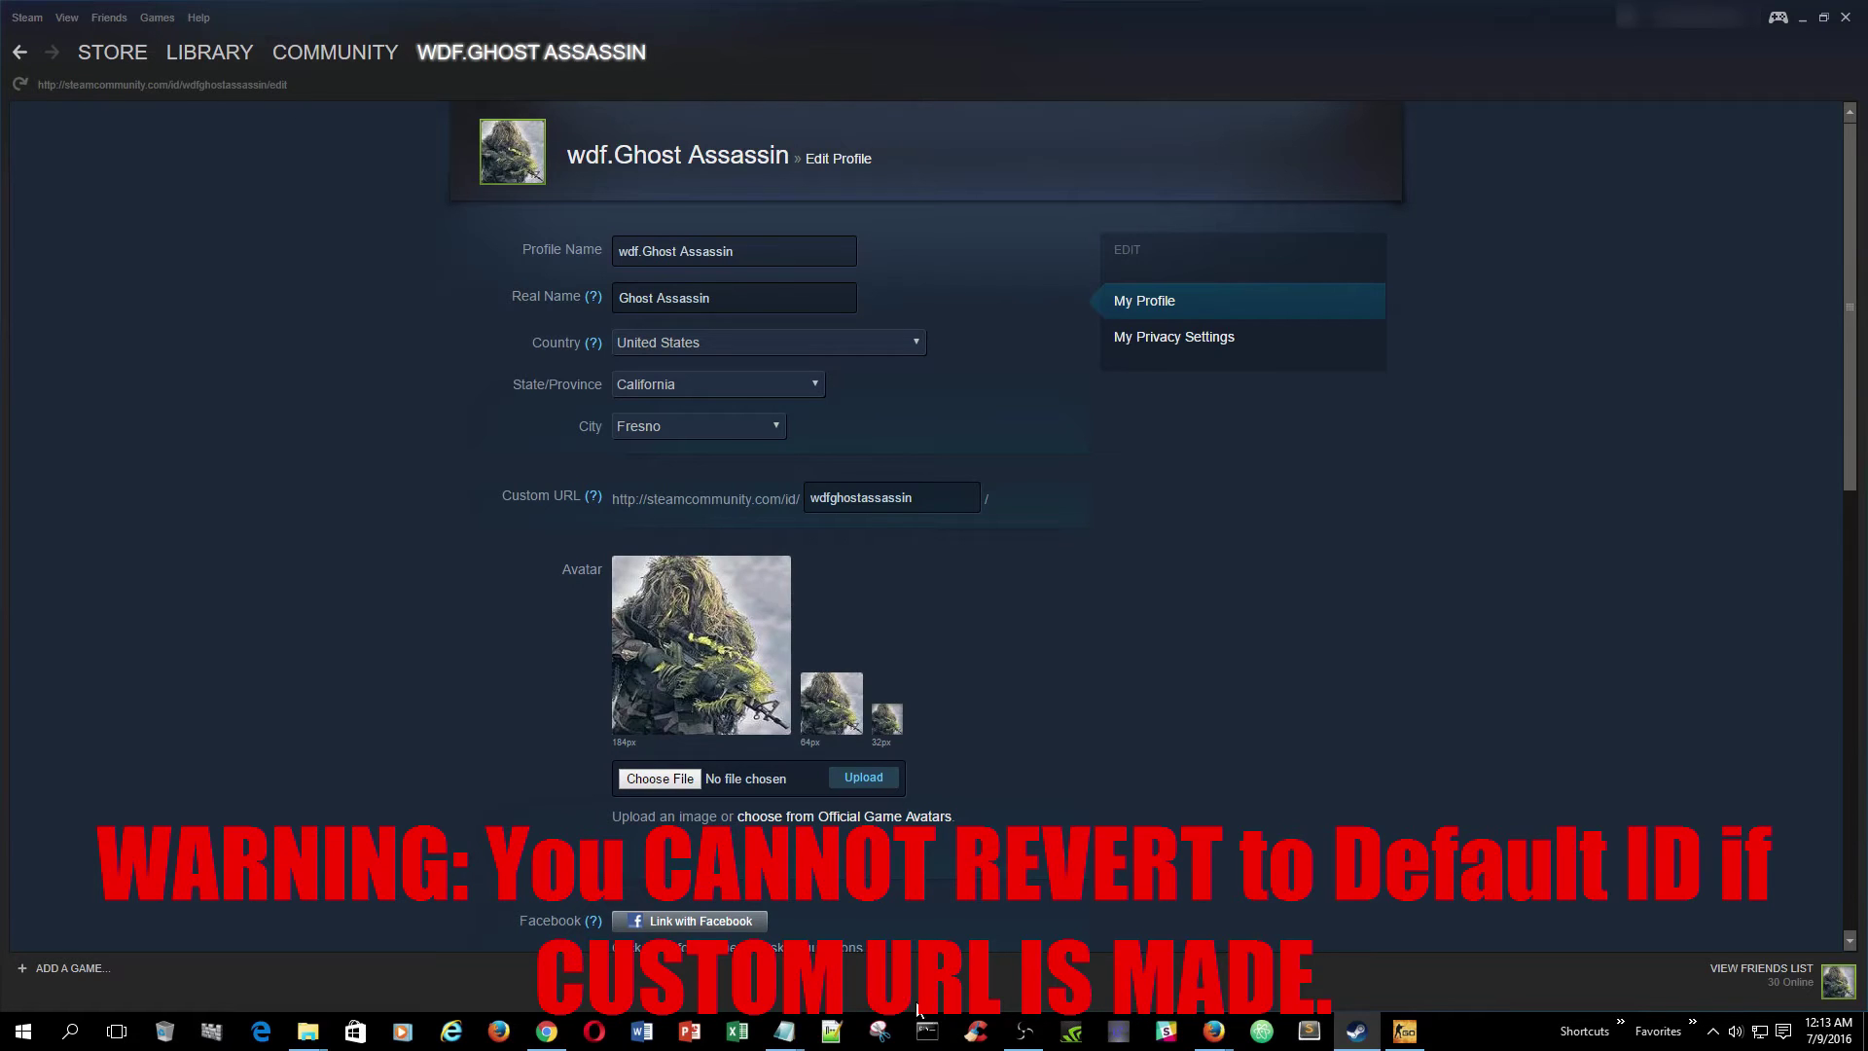
Switch to the untitled Notepad note, highlight the numeric ID and the address on its first line, and return to Steam
mouse_move(784, 1029)
click(859, 979)
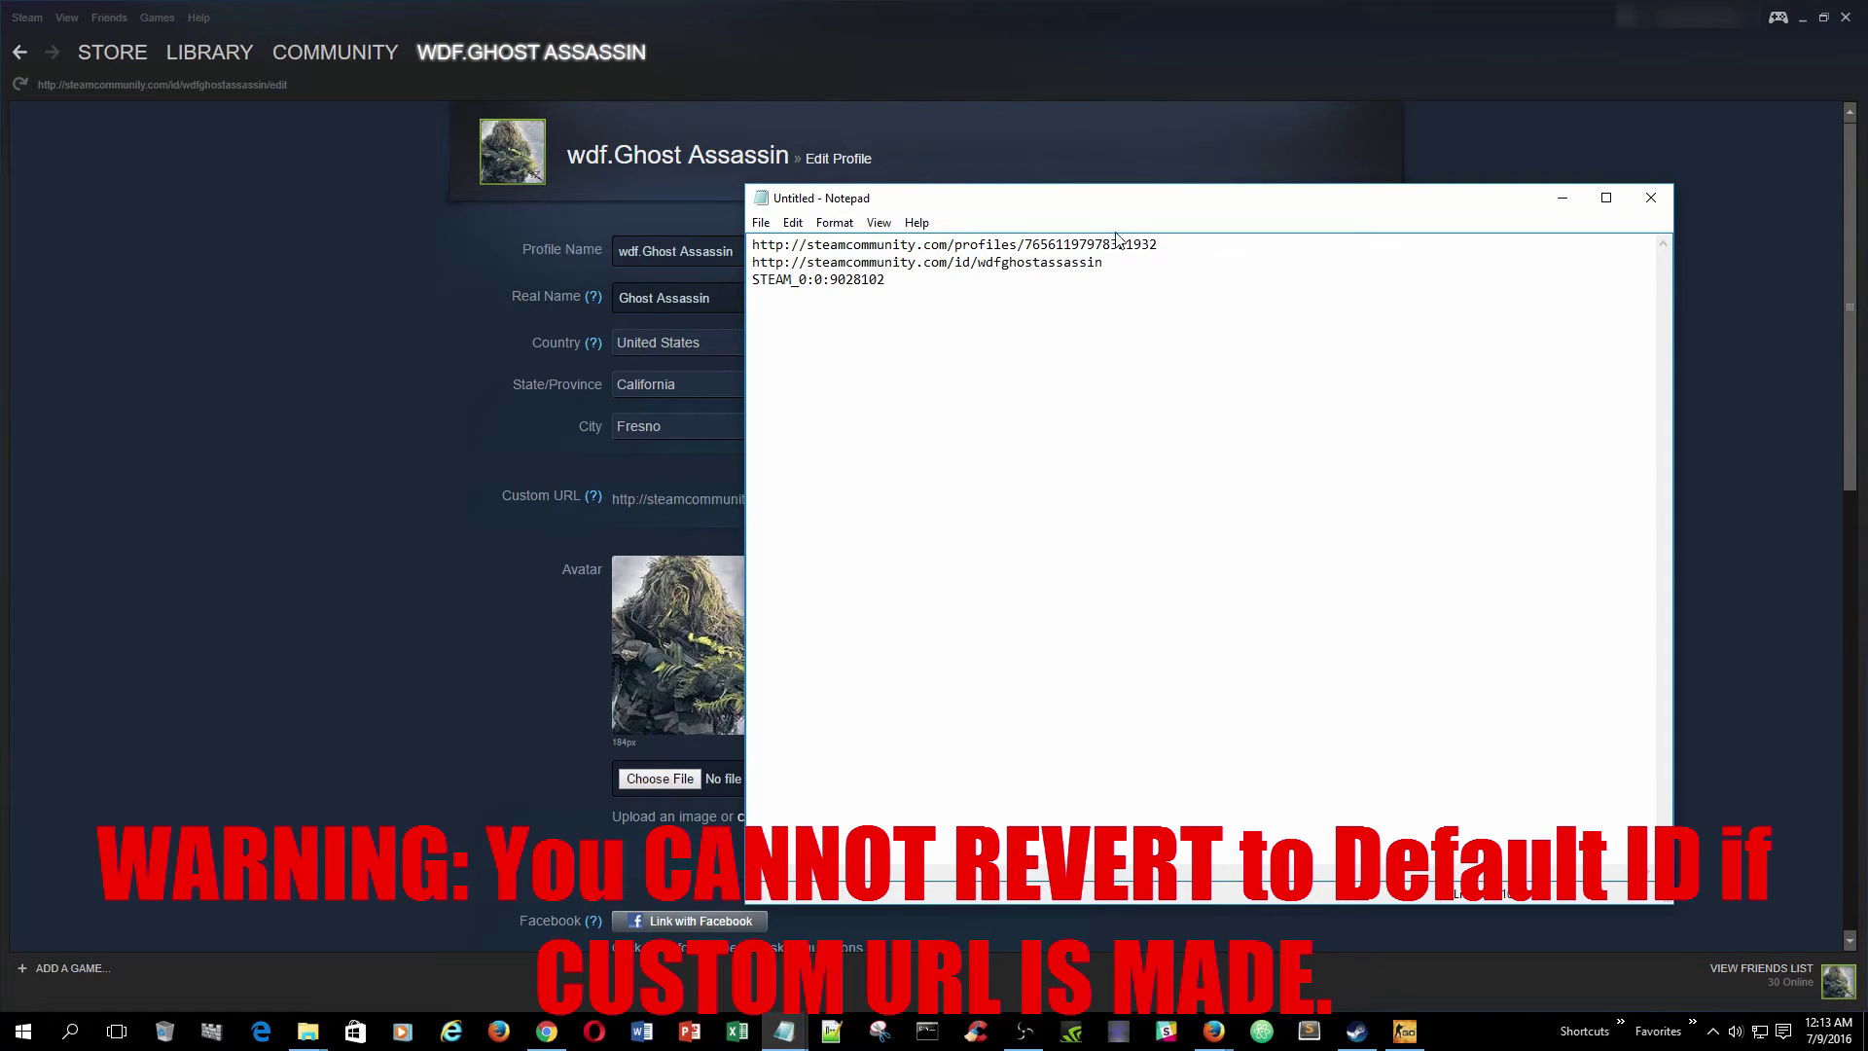
drag(1157, 244, 1020, 242)
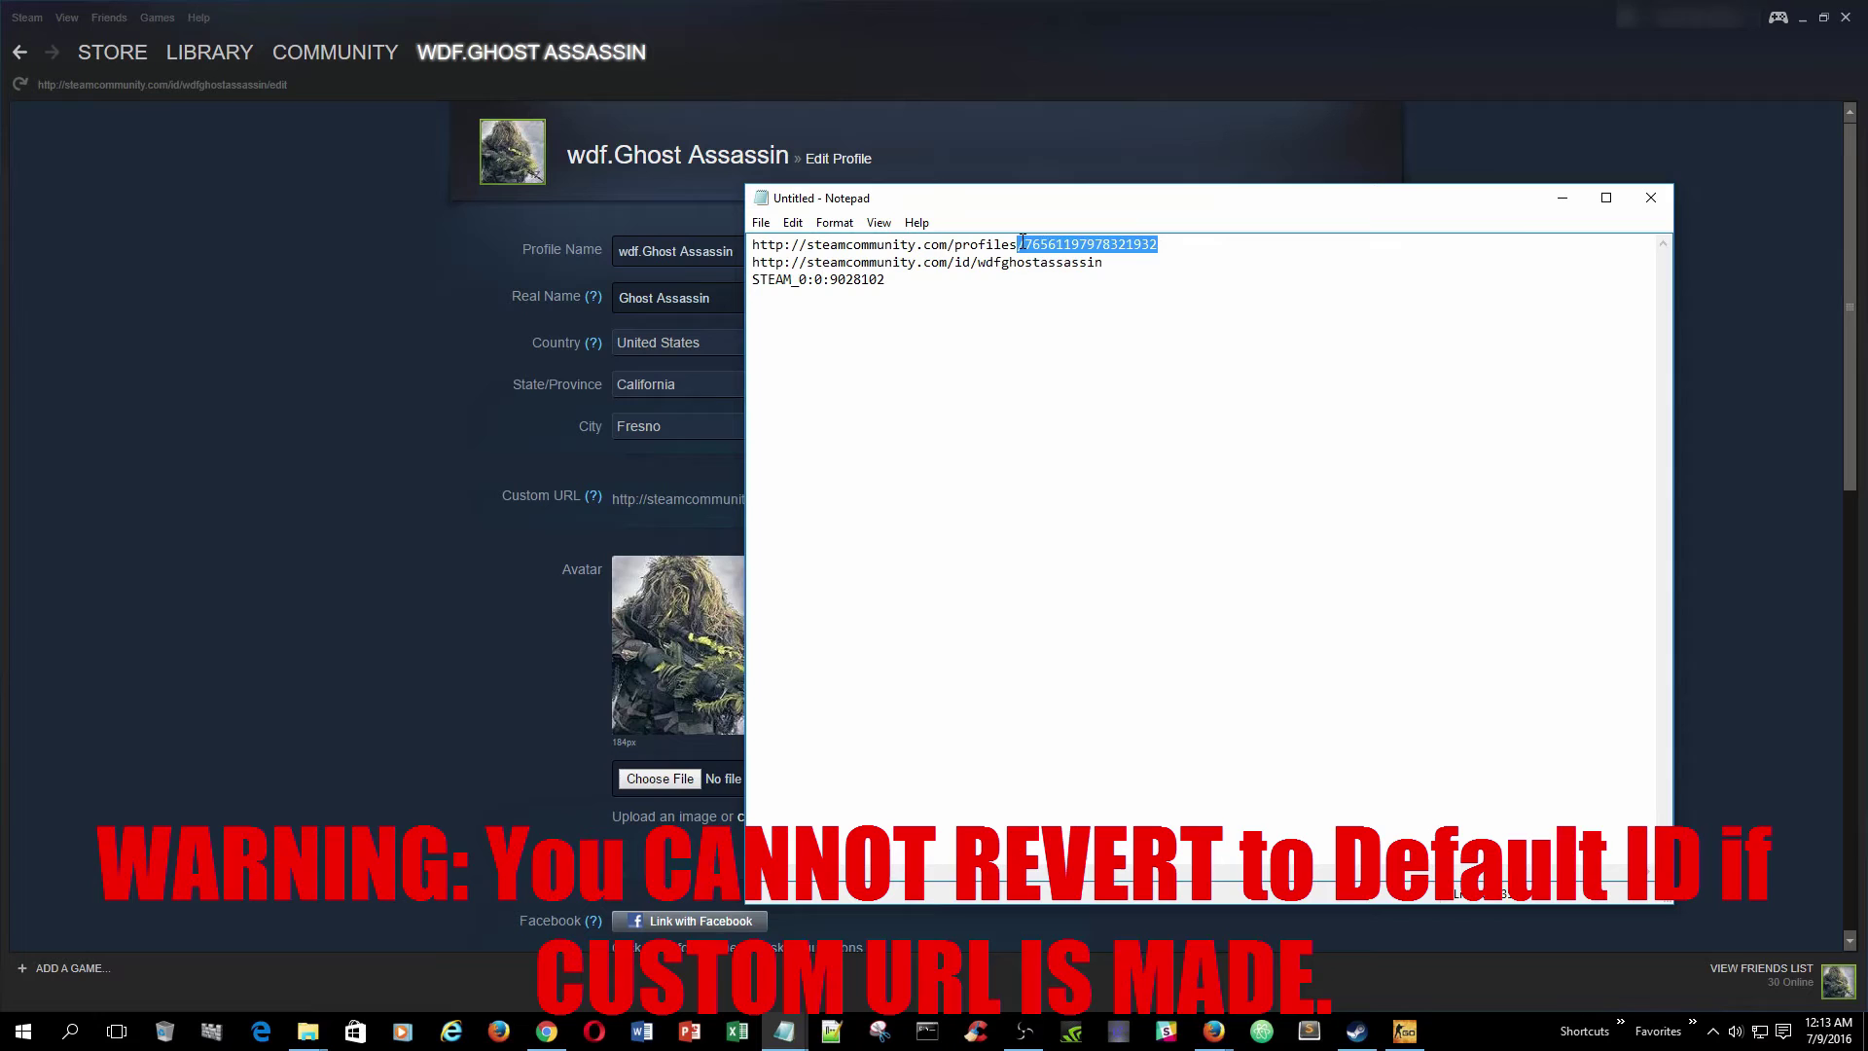
drag(1158, 244, 791, 241)
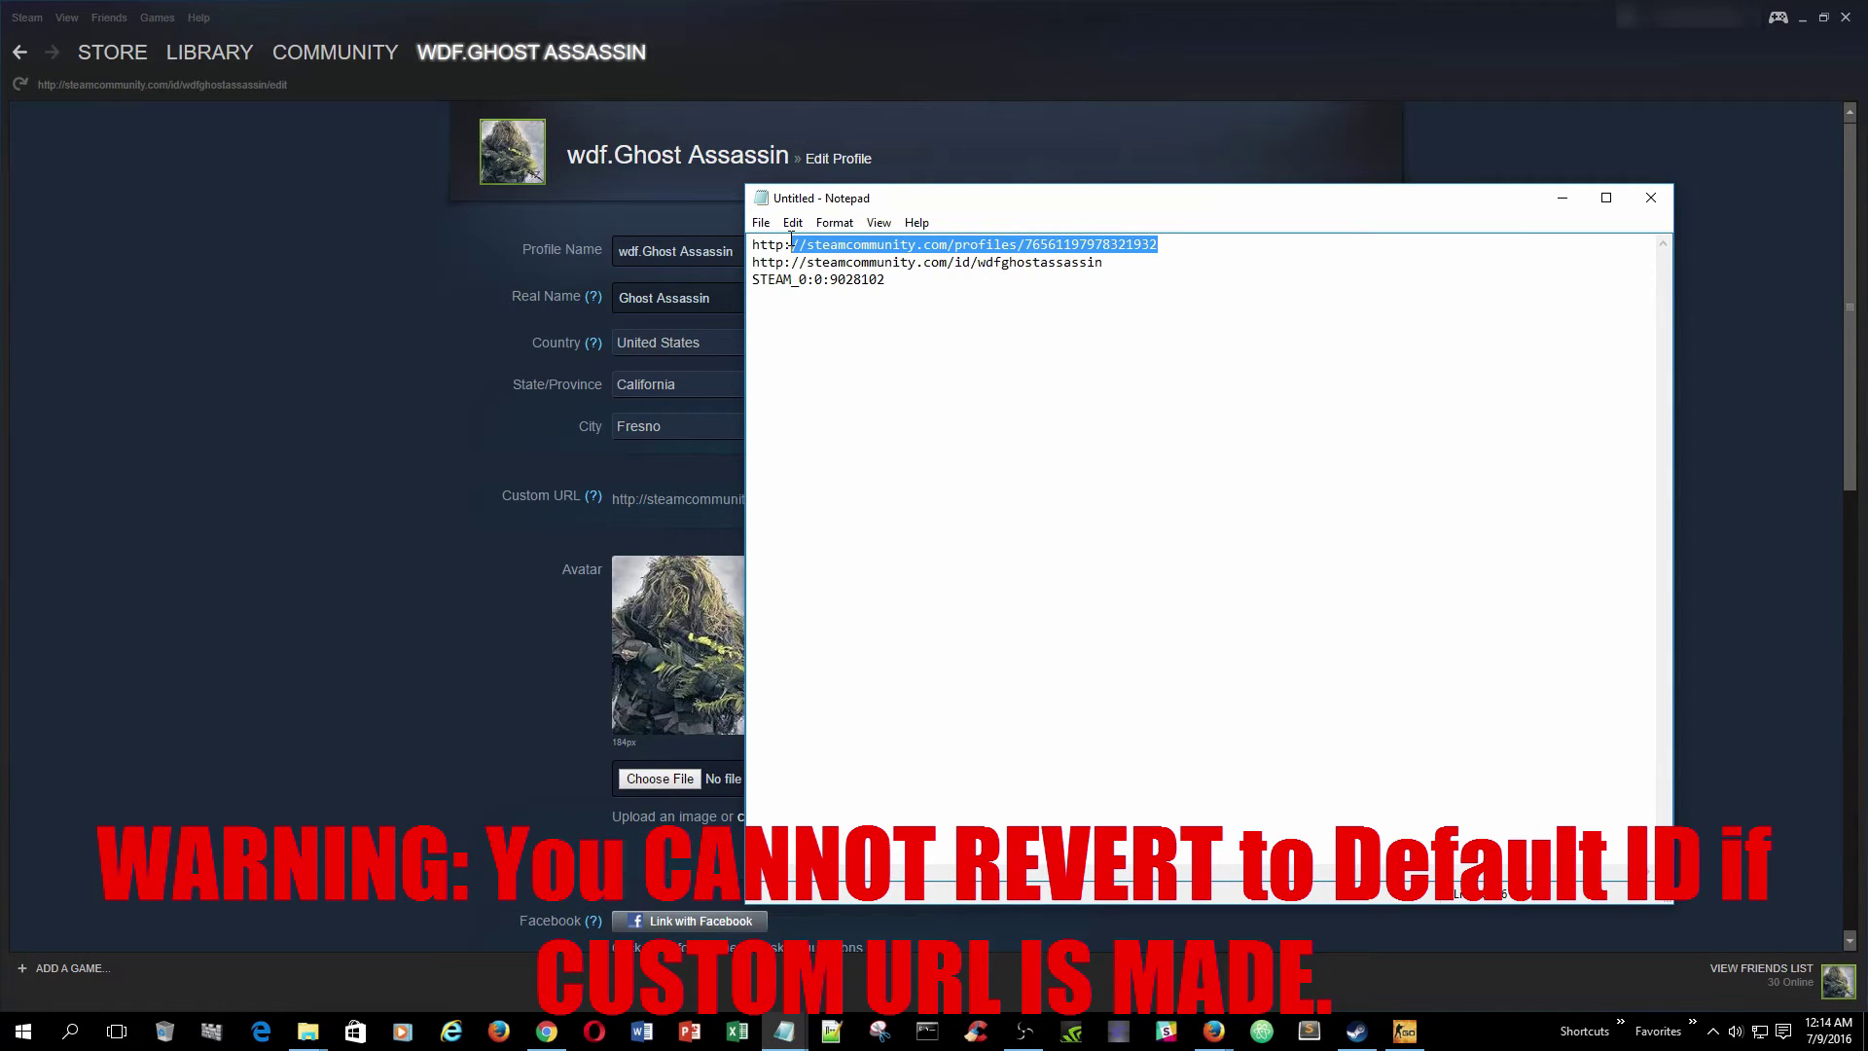
click(385, 525)
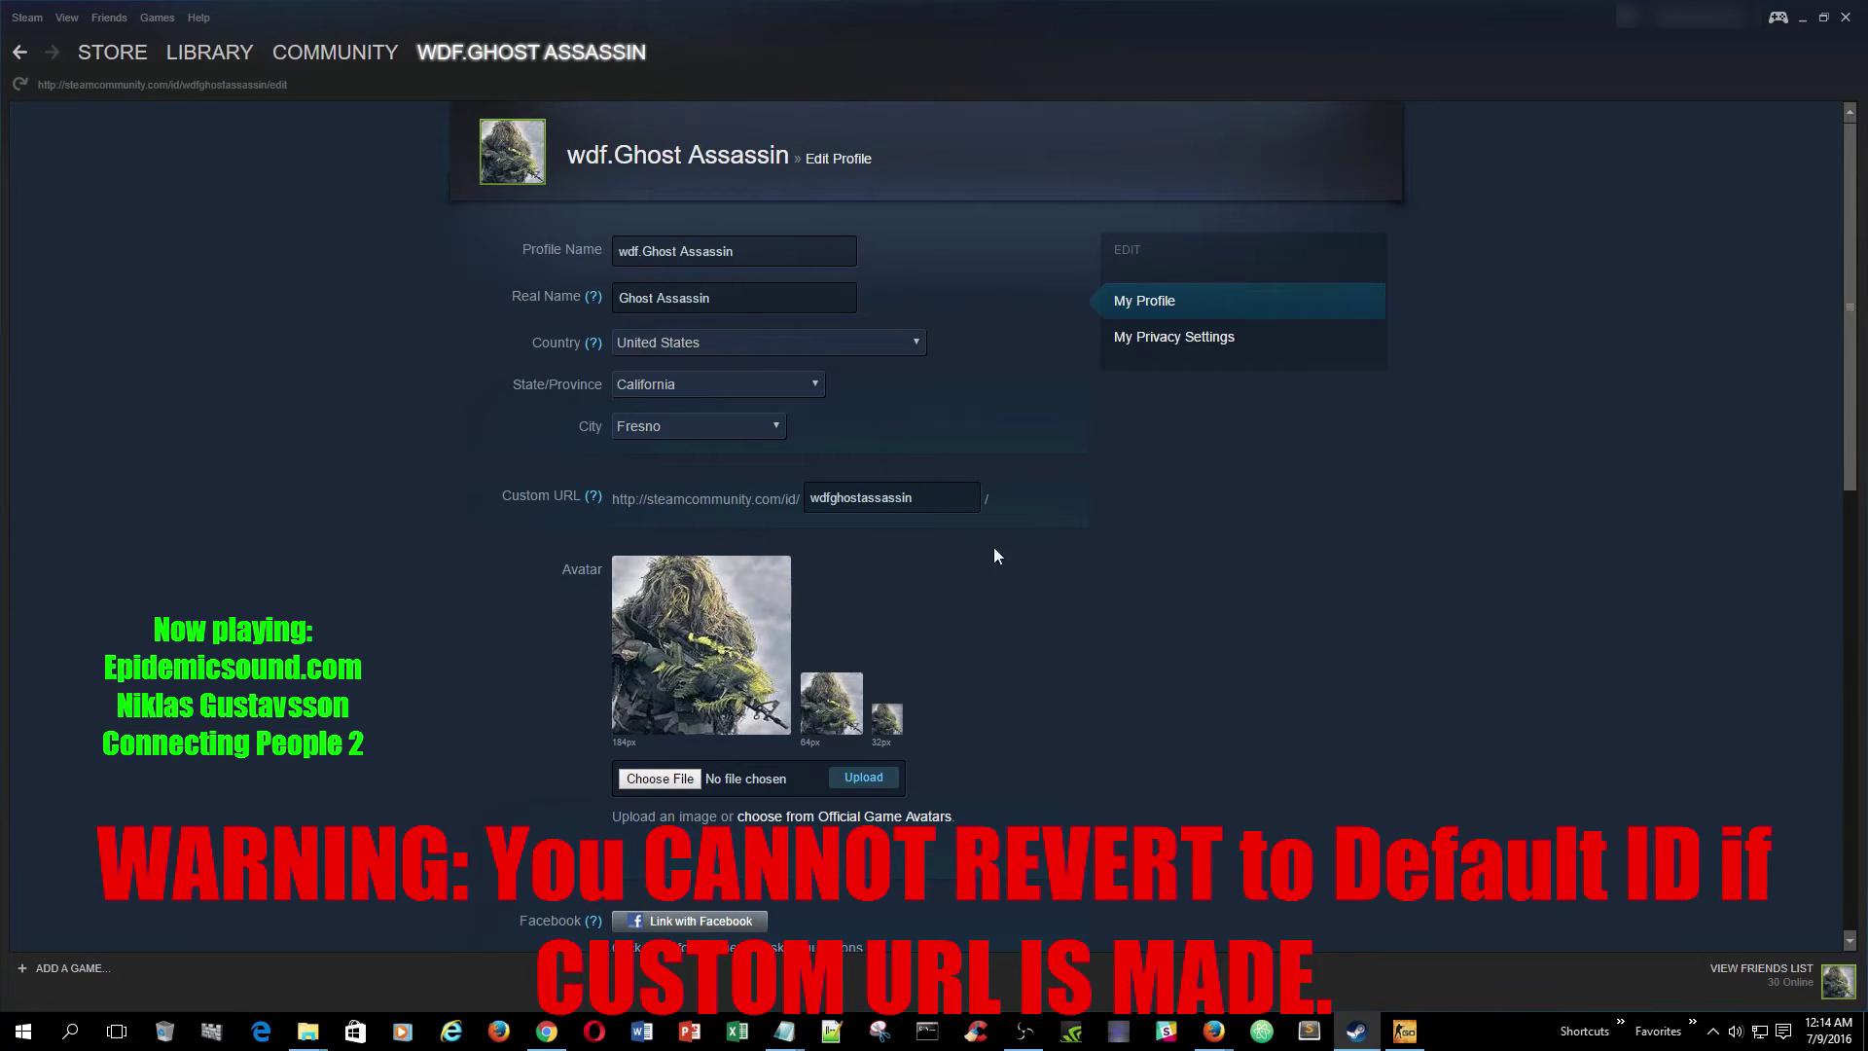
Try to remove the profile's custom URL by emptying the field and saving the changes
drag(959, 499, 807, 499)
key(BackSpace)
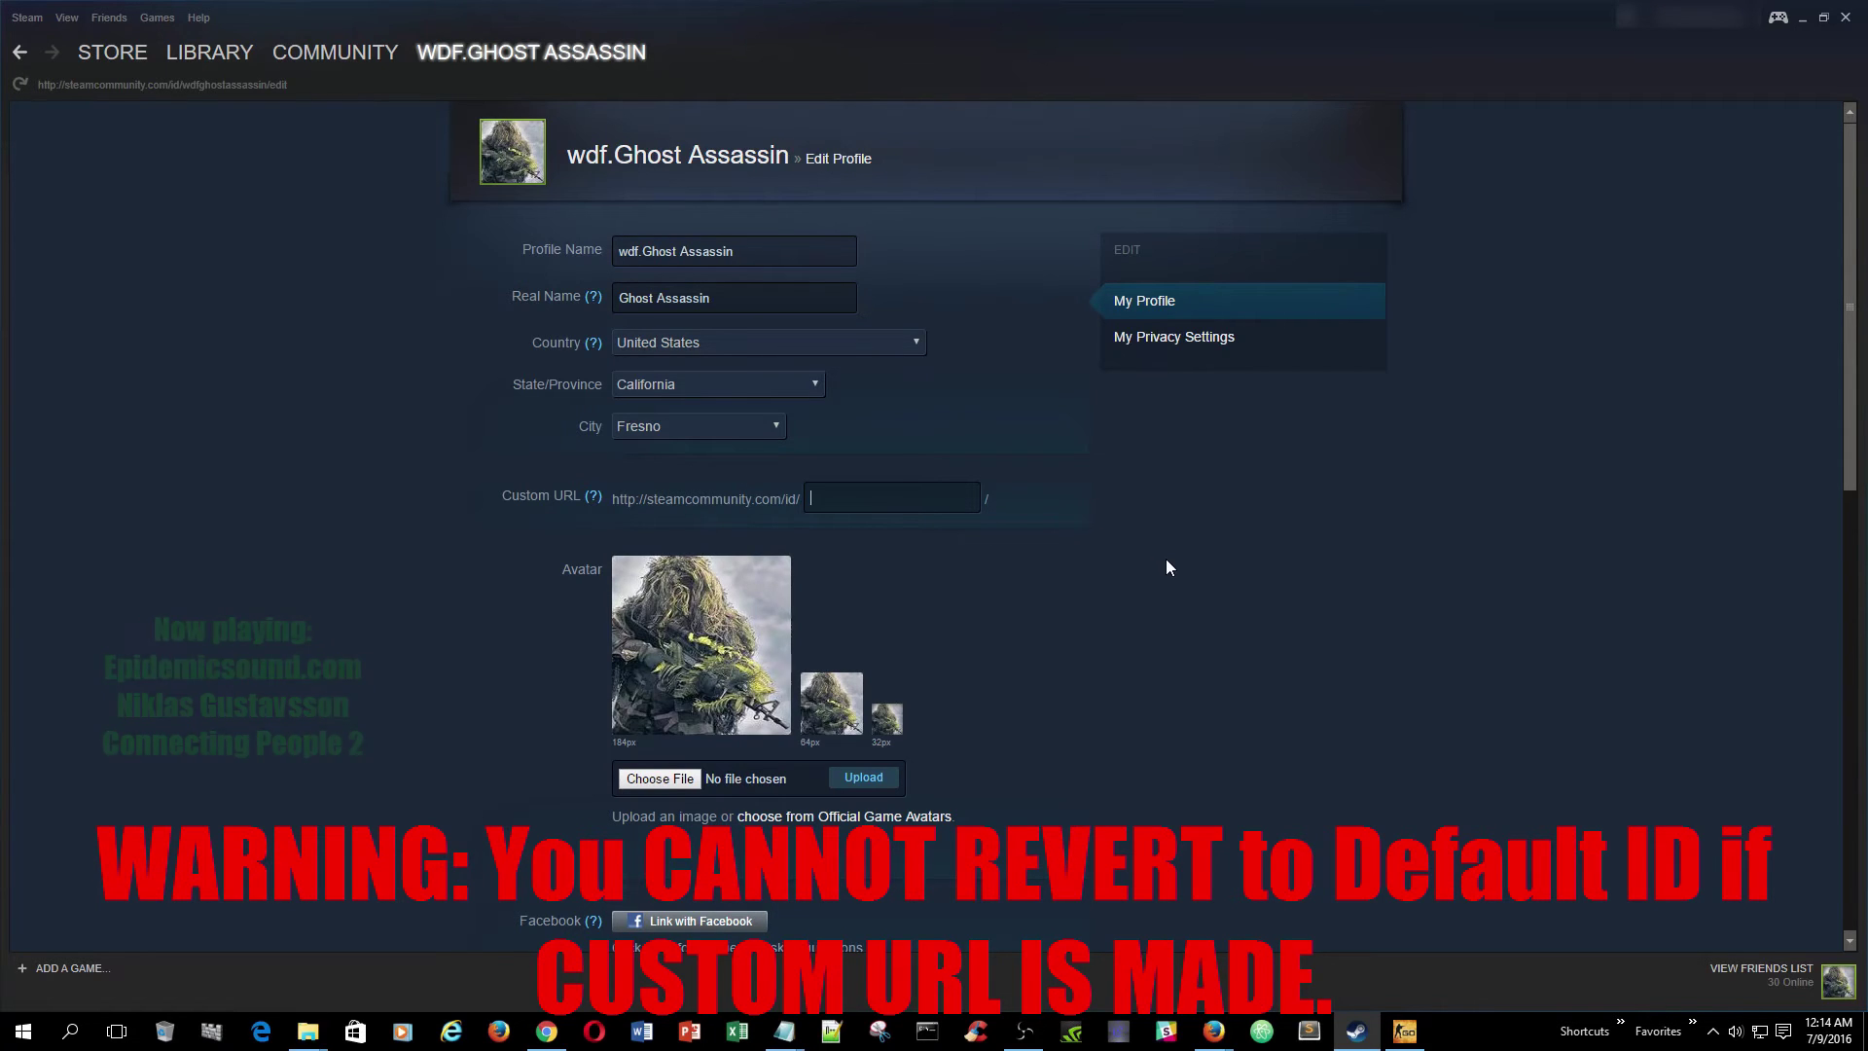
scroll(1129, 584, down, 10)
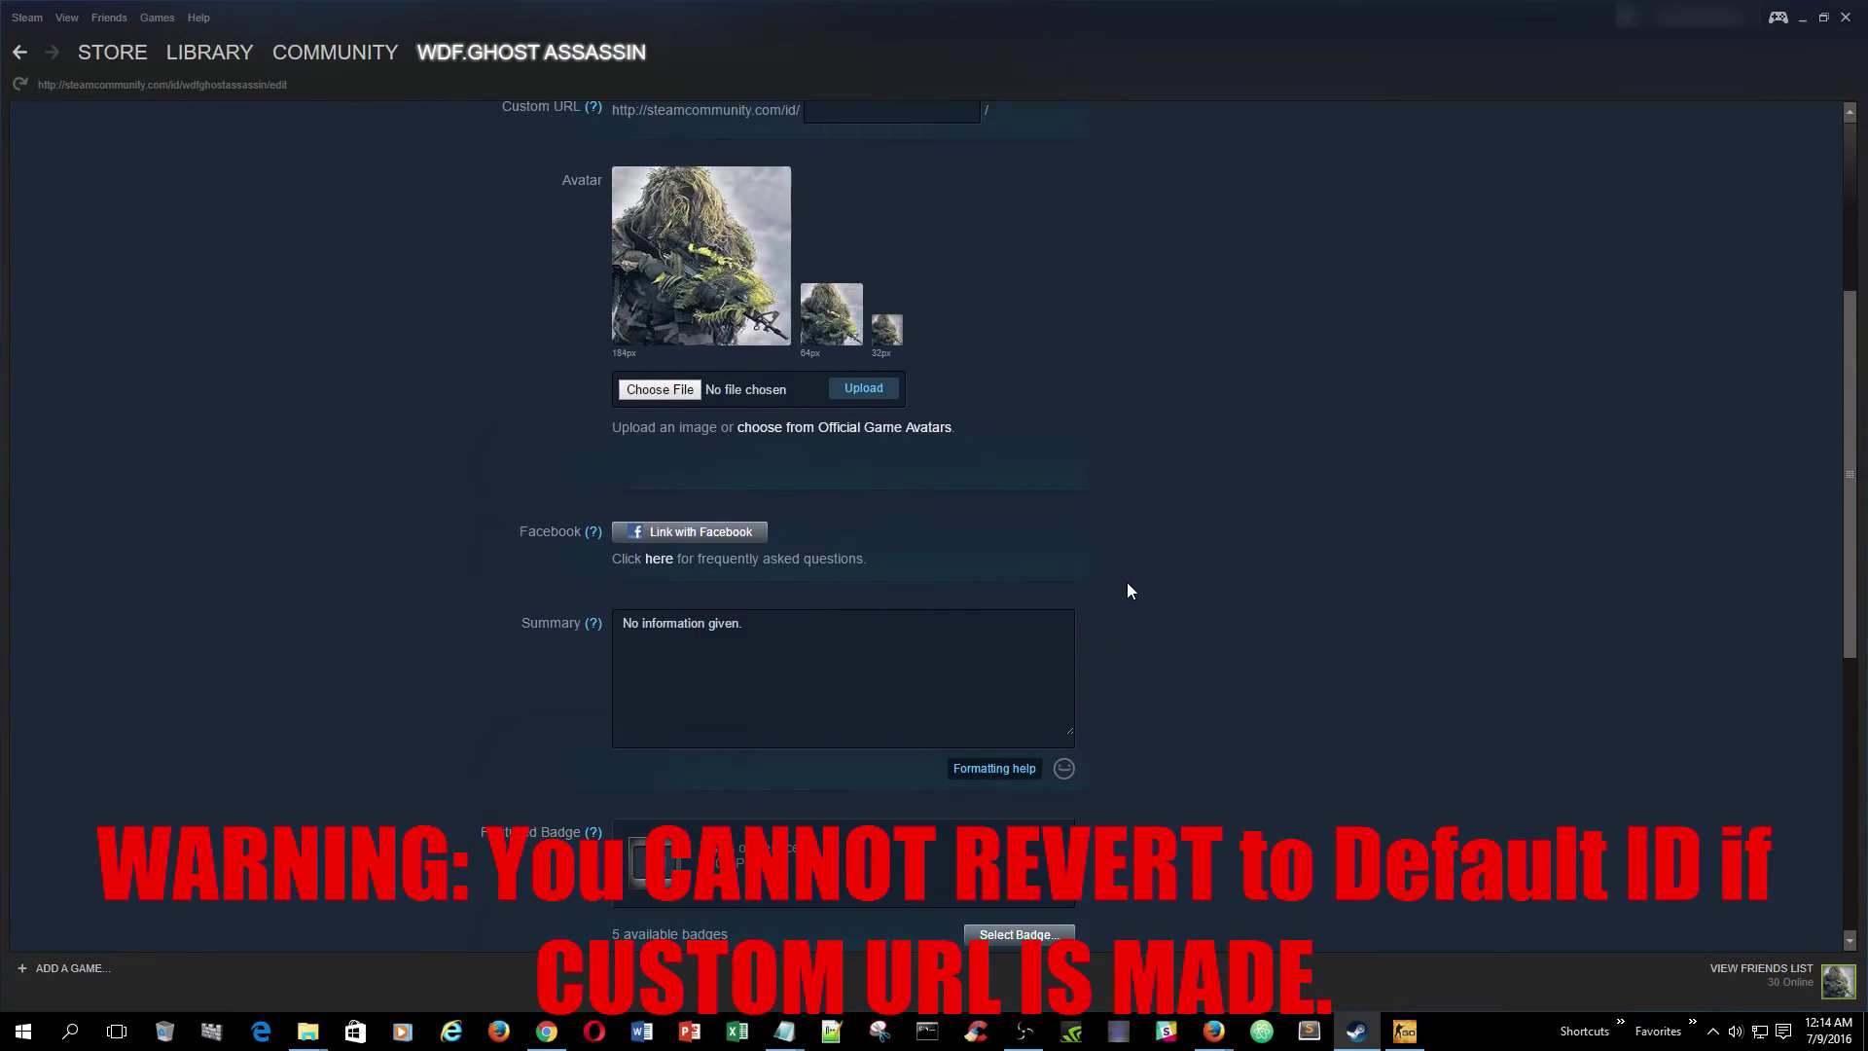
click(1031, 766)
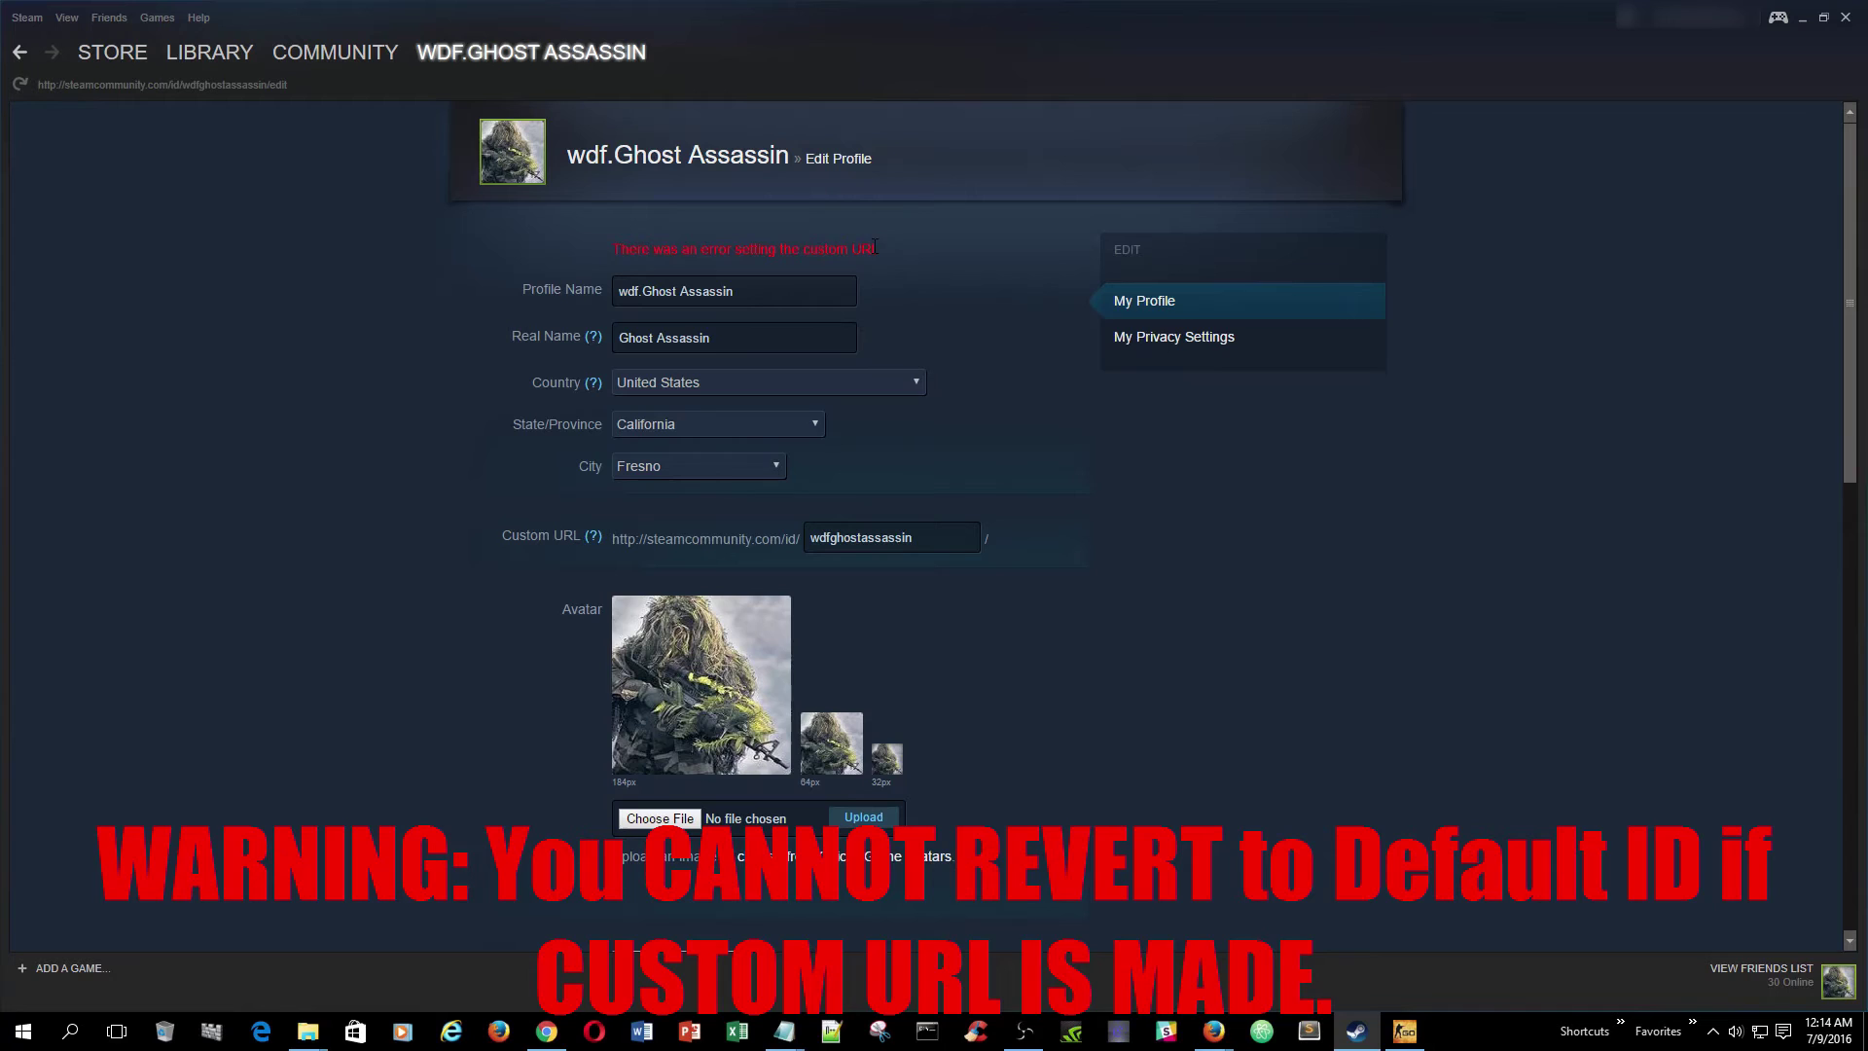
Empty the Custom URL field once more without saving, and highlight the end of the edit page's address
double_click(931, 536)
click(925, 541)
double_click(932, 541)
key(BackSpace)
scroll(1022, 623, down, 4)
scroll(1039, 637, up, 4)
drag(294, 91, 186, 89)
click(206, 88)
Switch to the untitled Notepad note, highlight both profile addresses, and copy the numeric profiles address from the first line
mouse_move(784, 1030)
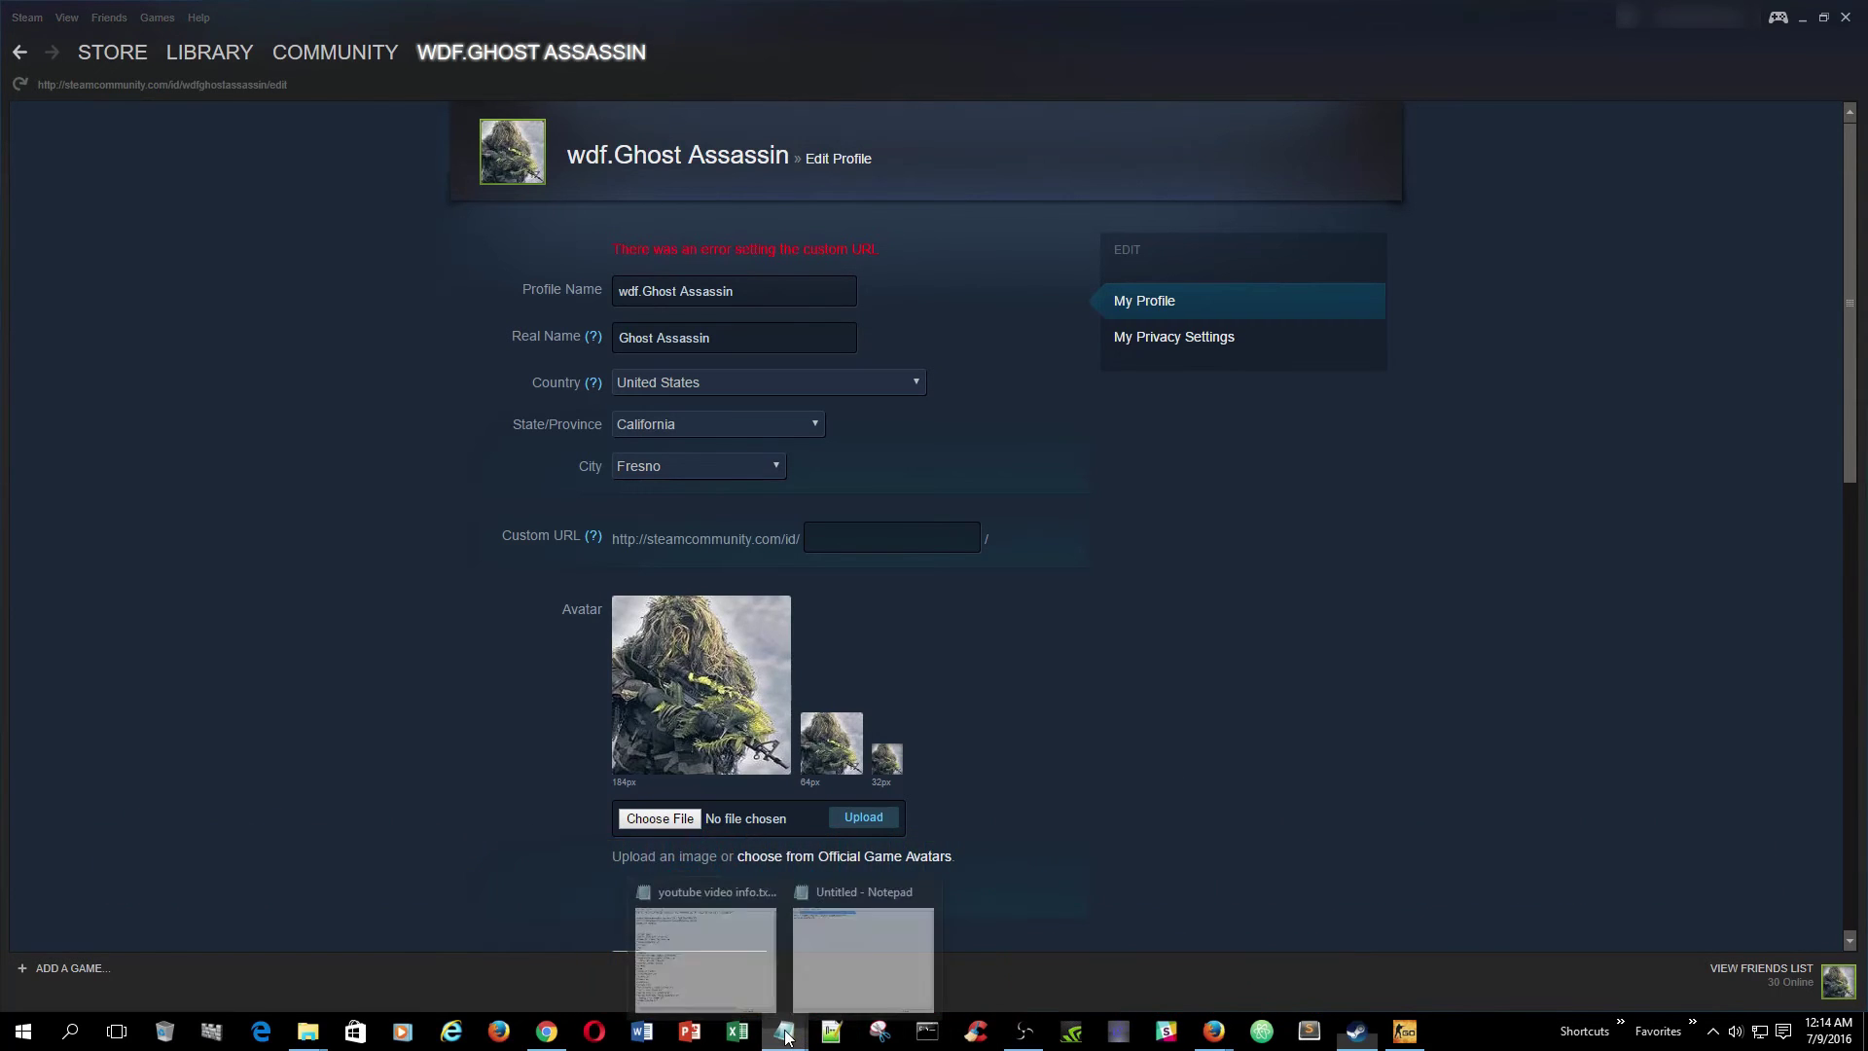
click(842, 971)
click(1018, 314)
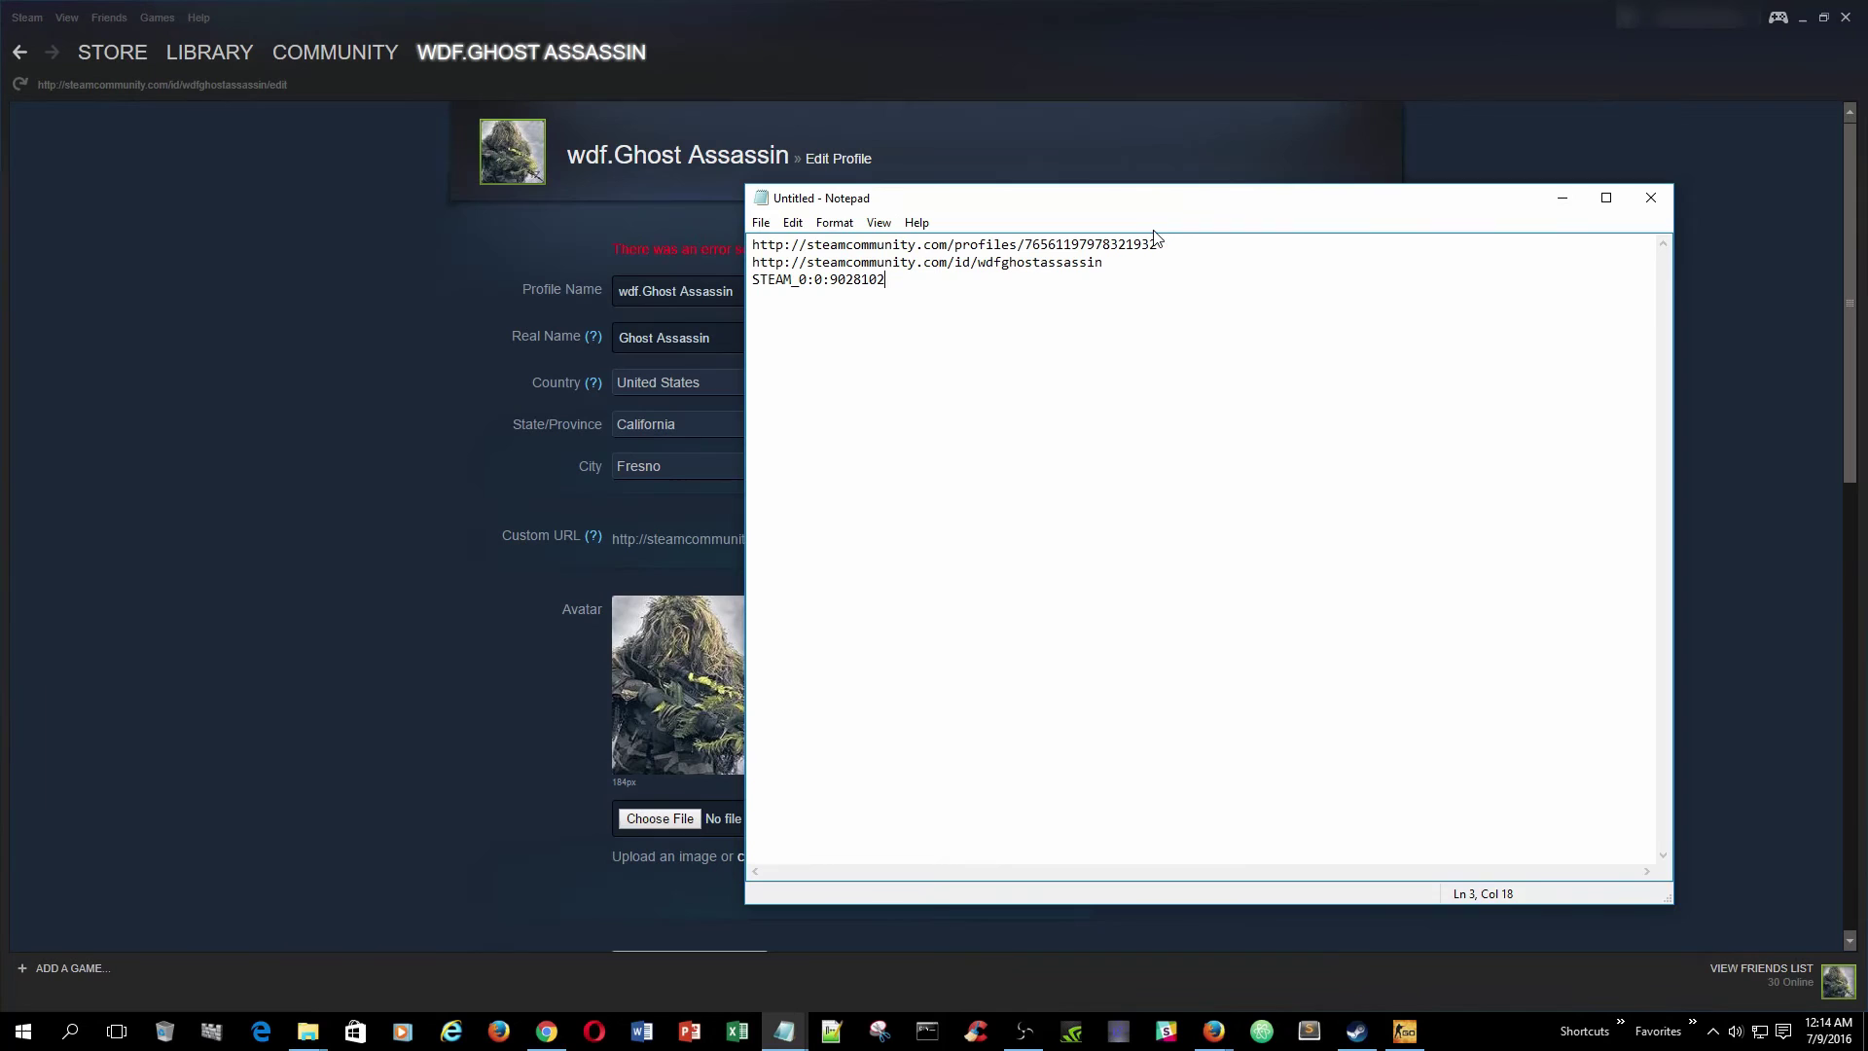
drag(1159, 245, 753, 244)
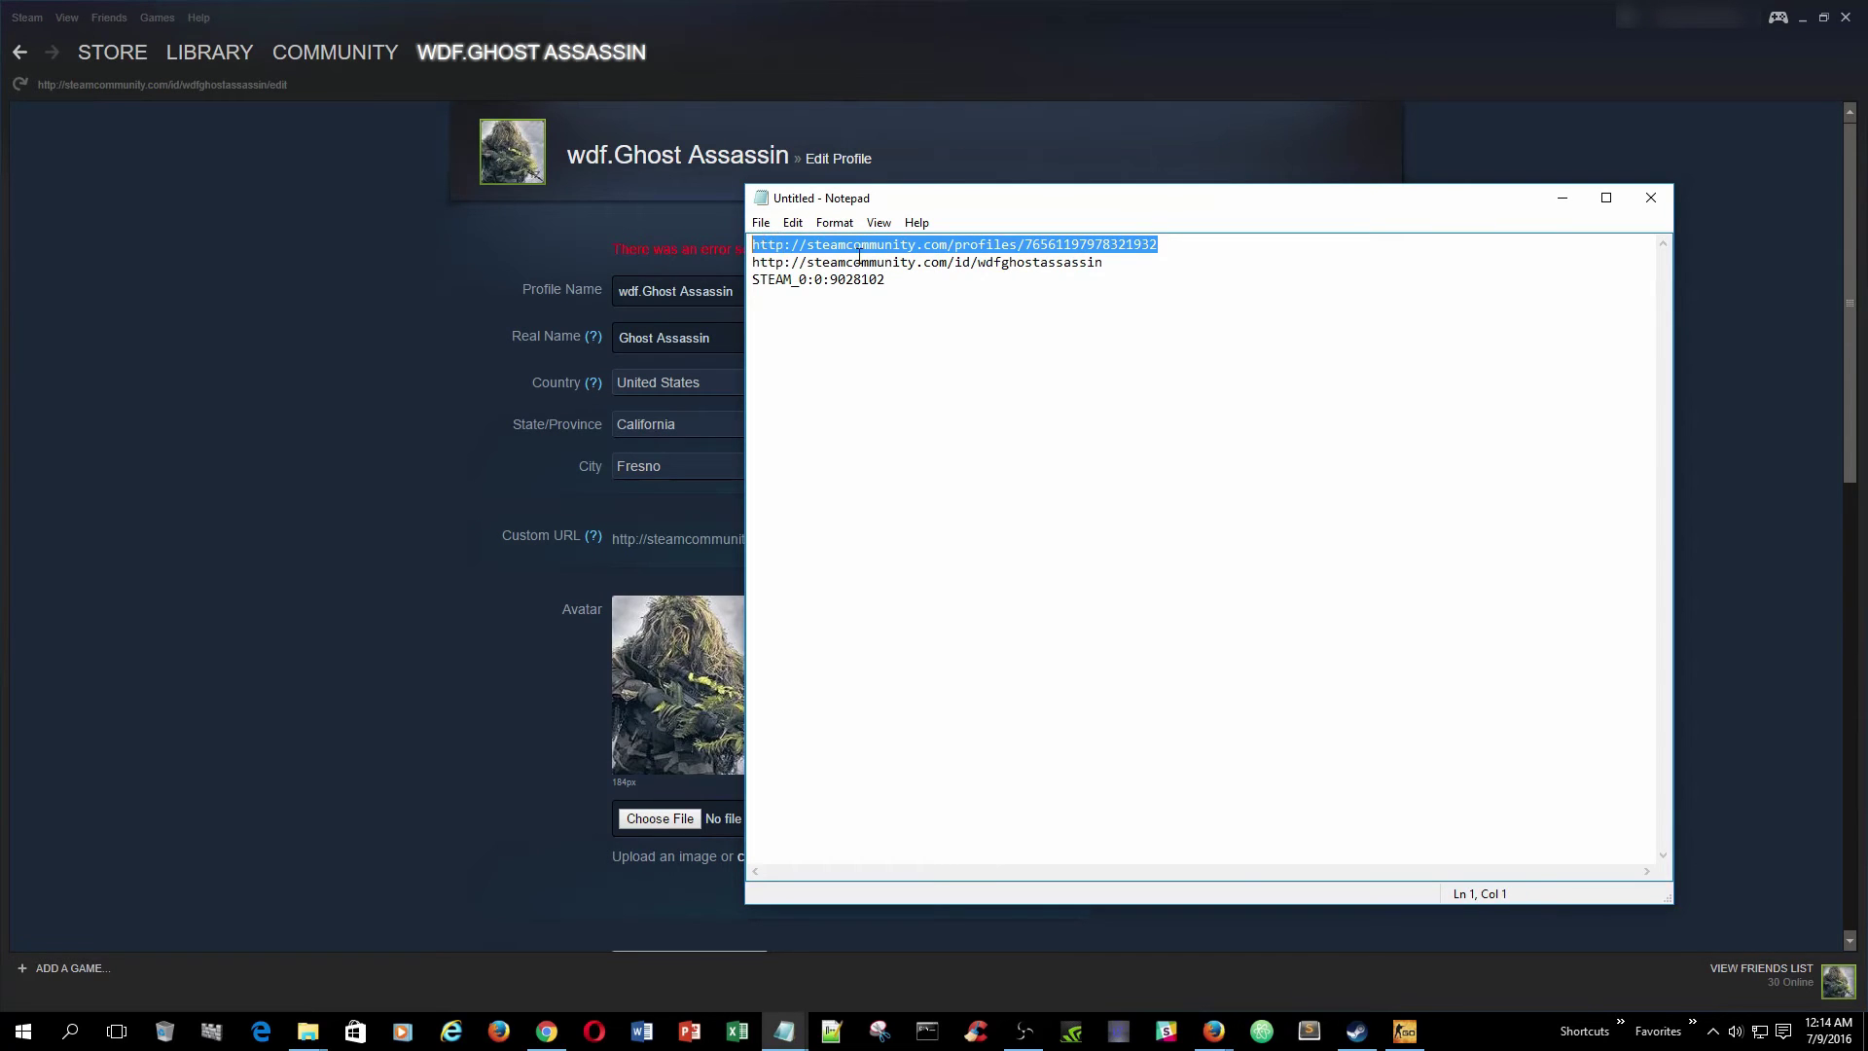
drag(1097, 262, 753, 263)
click(1105, 263)
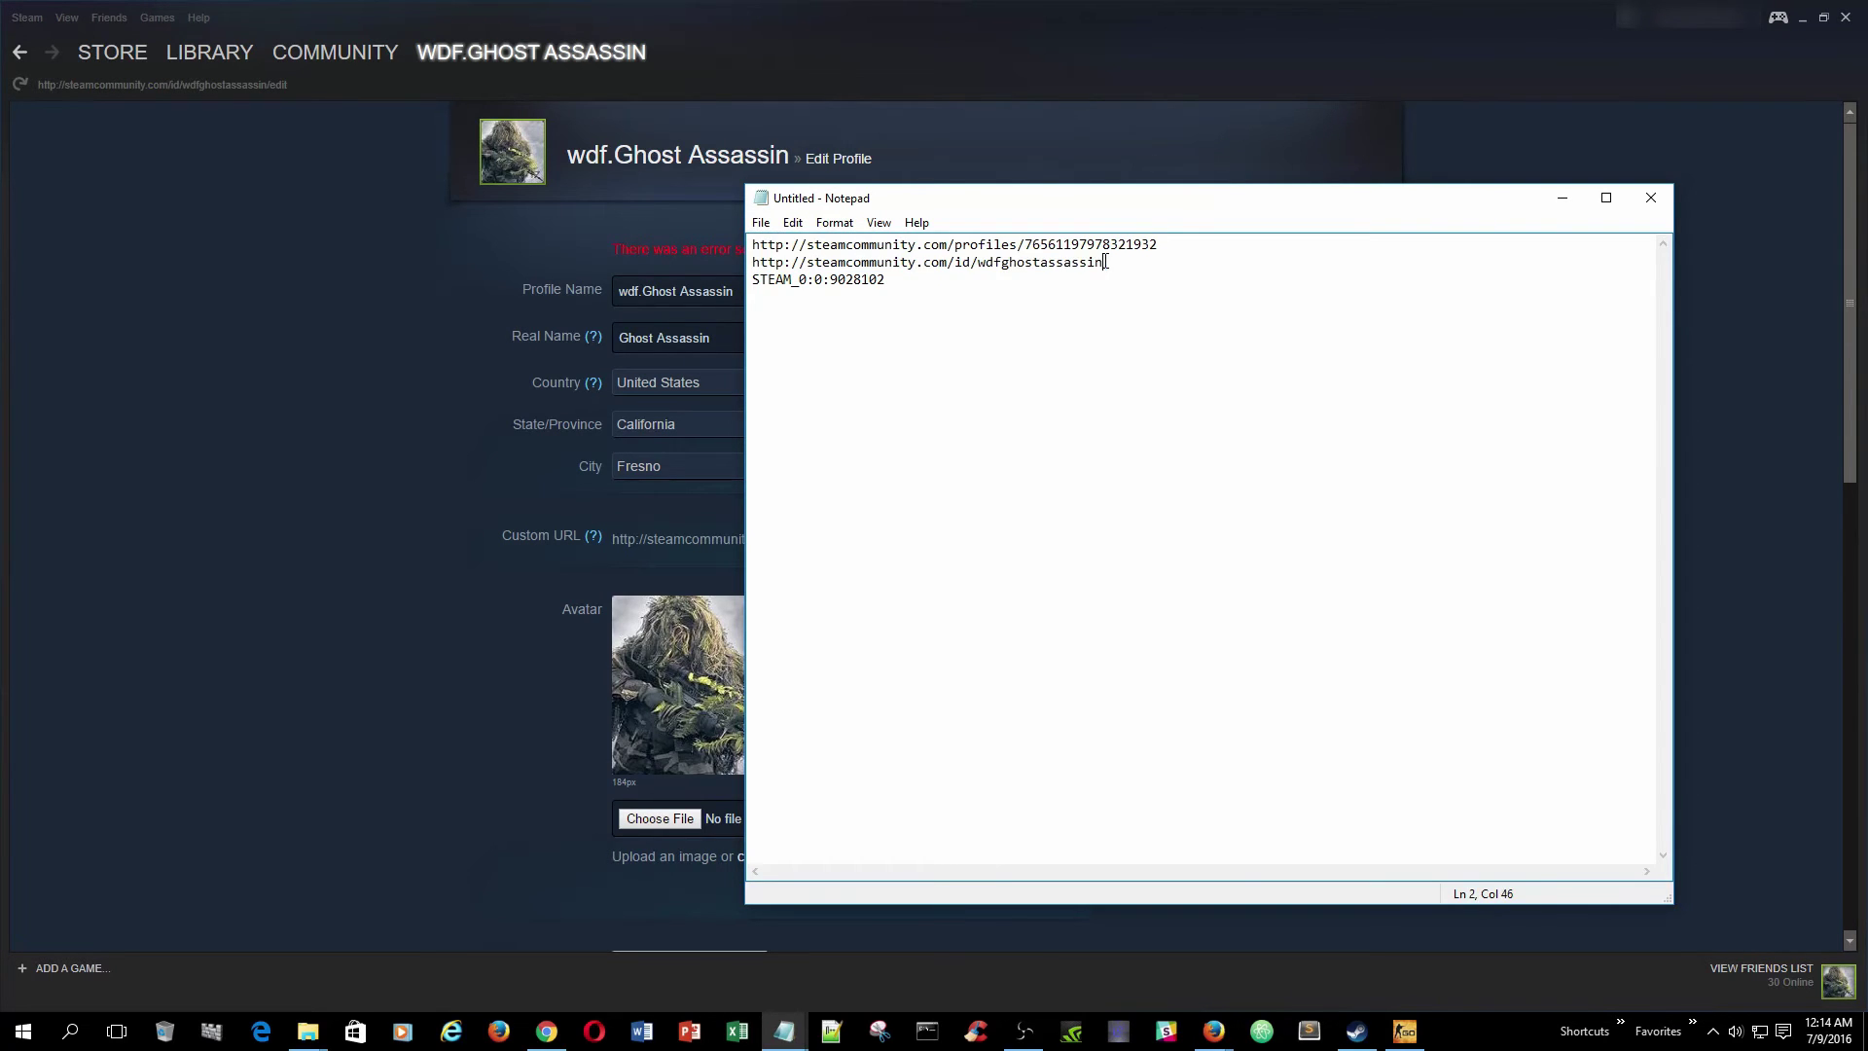
drag(1158, 244, 751, 244)
key(ctrl+c)
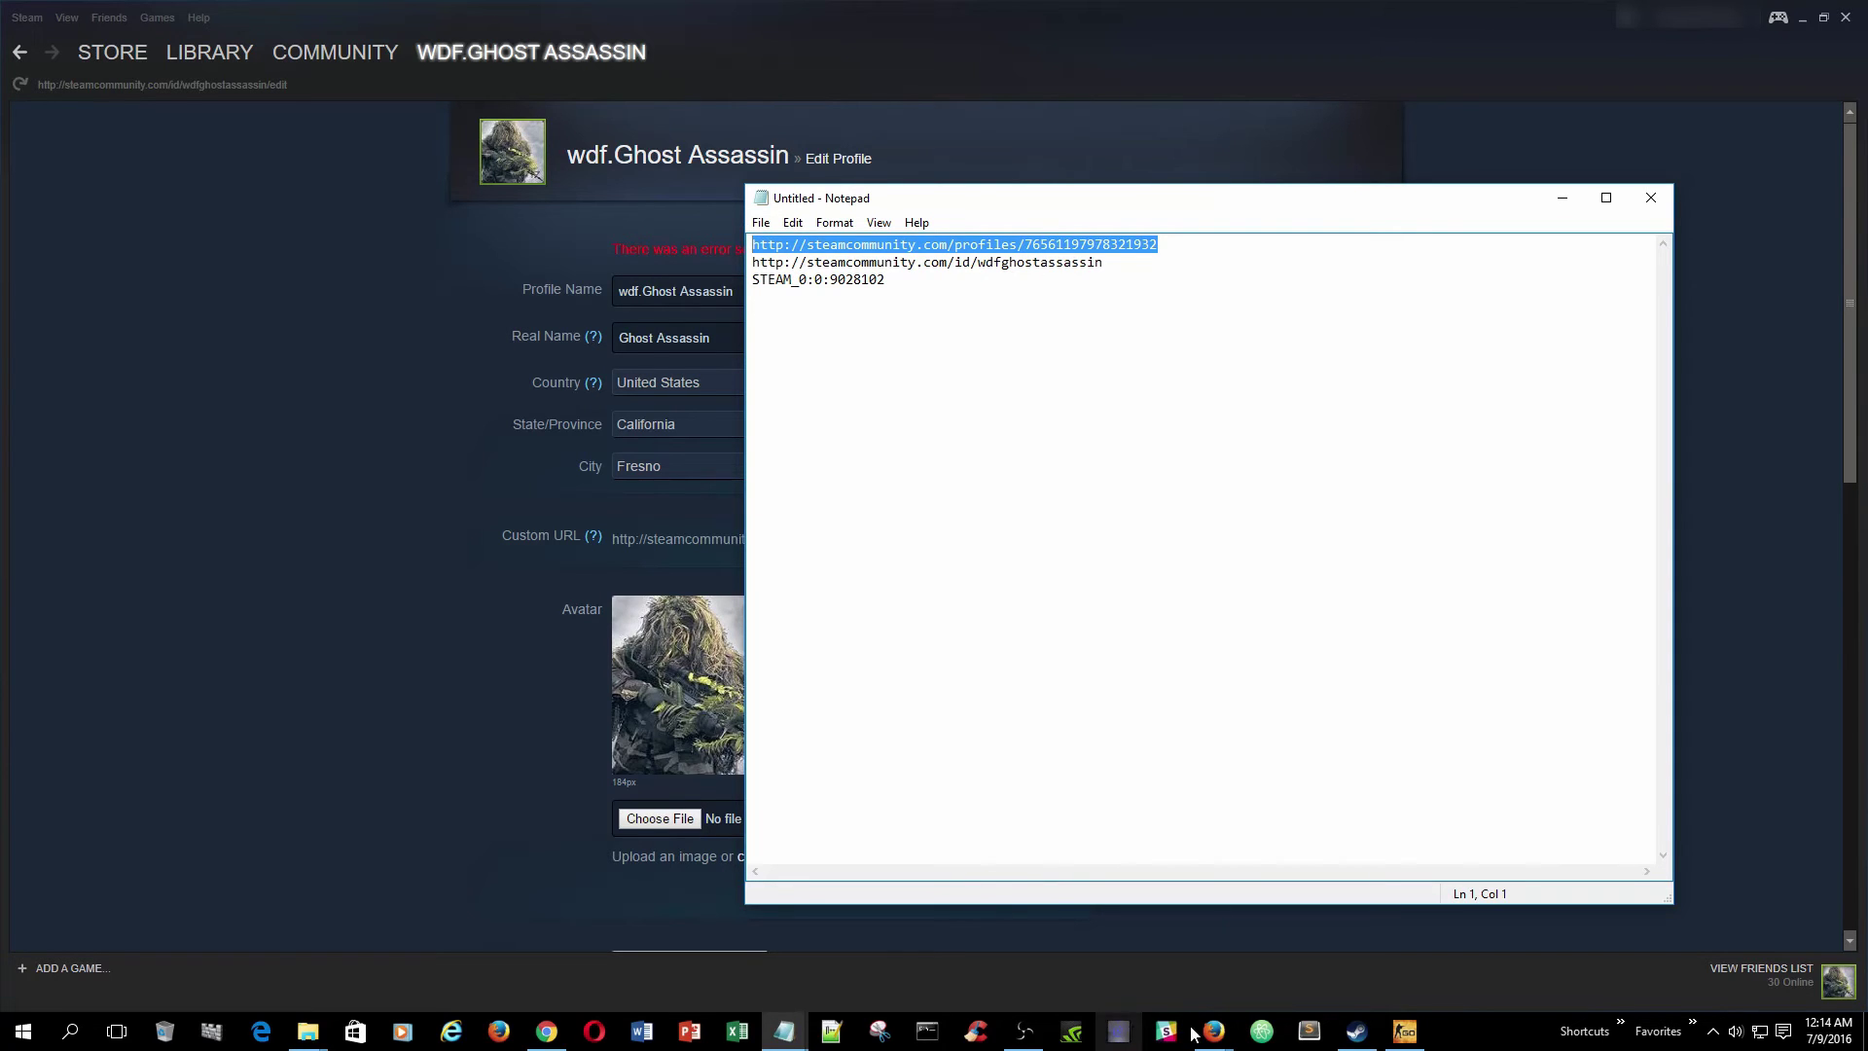
Switch to the Steam ID Finder page in Firefox and look up the copied numeric profile address
mouse_move(1206, 1026)
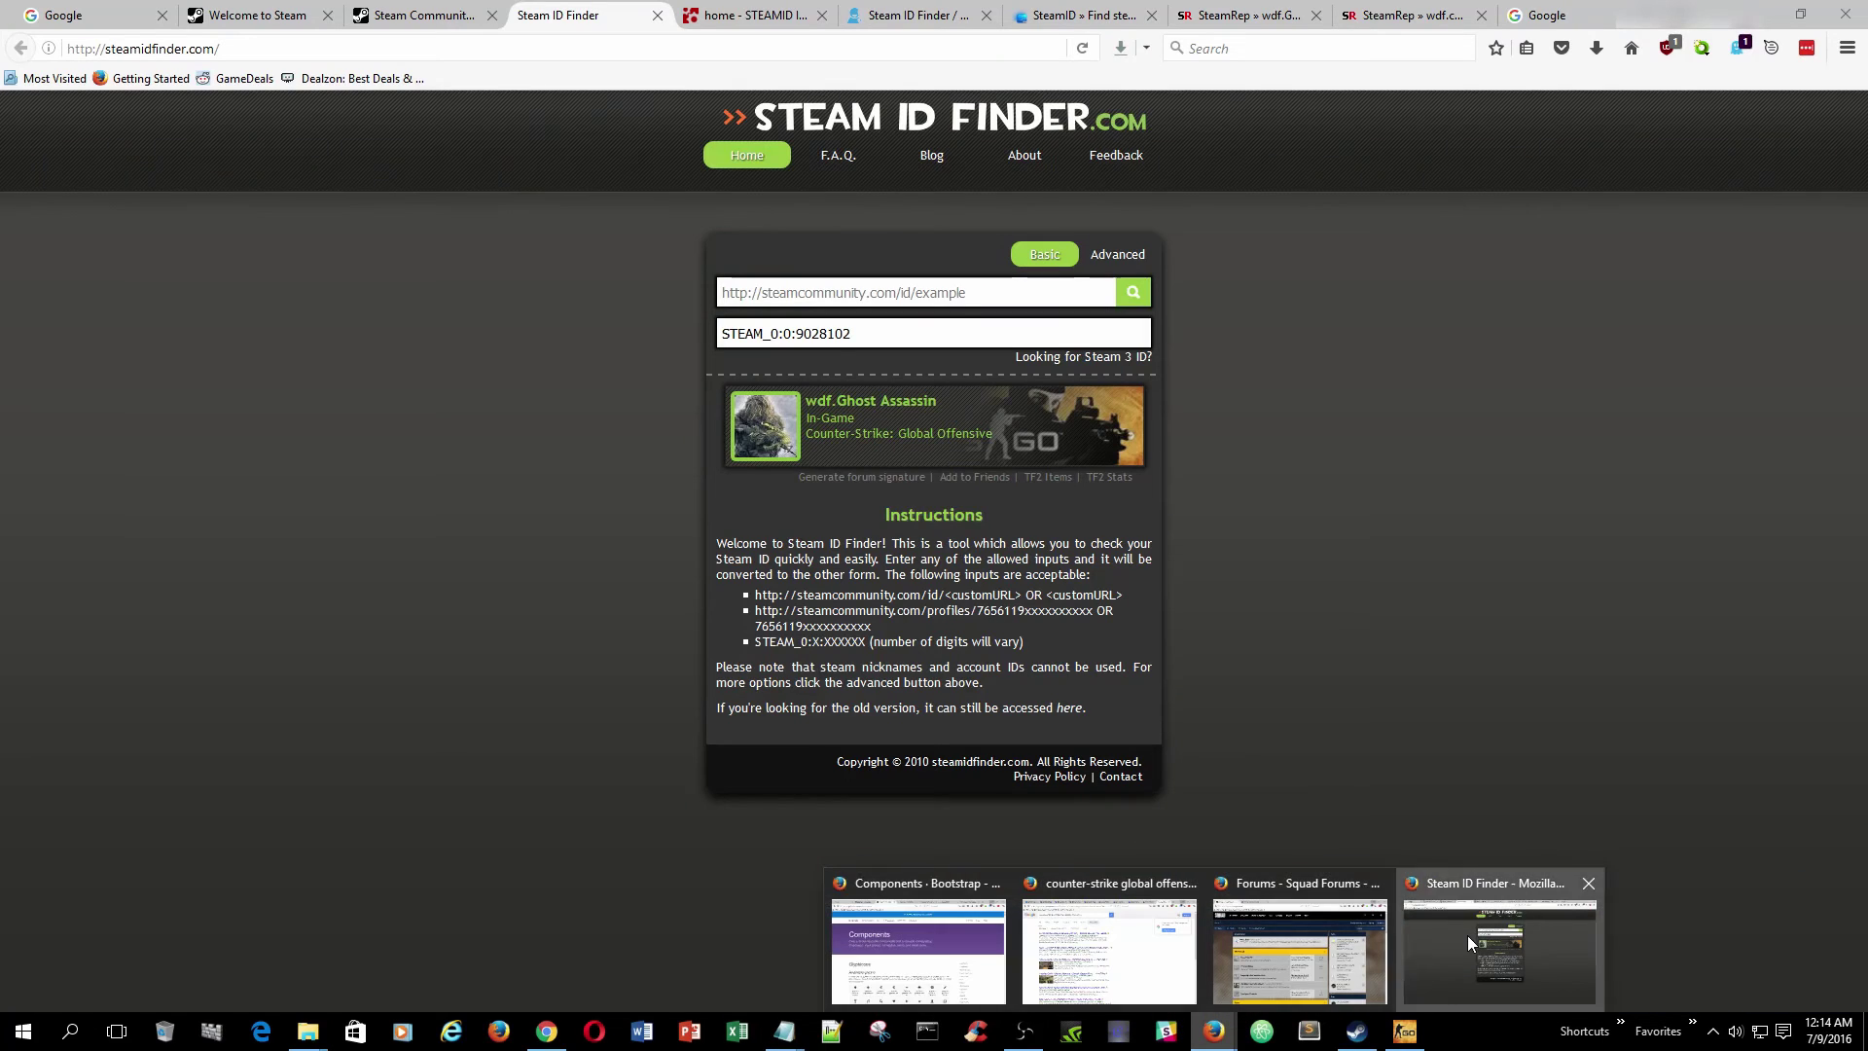
click(1467, 936)
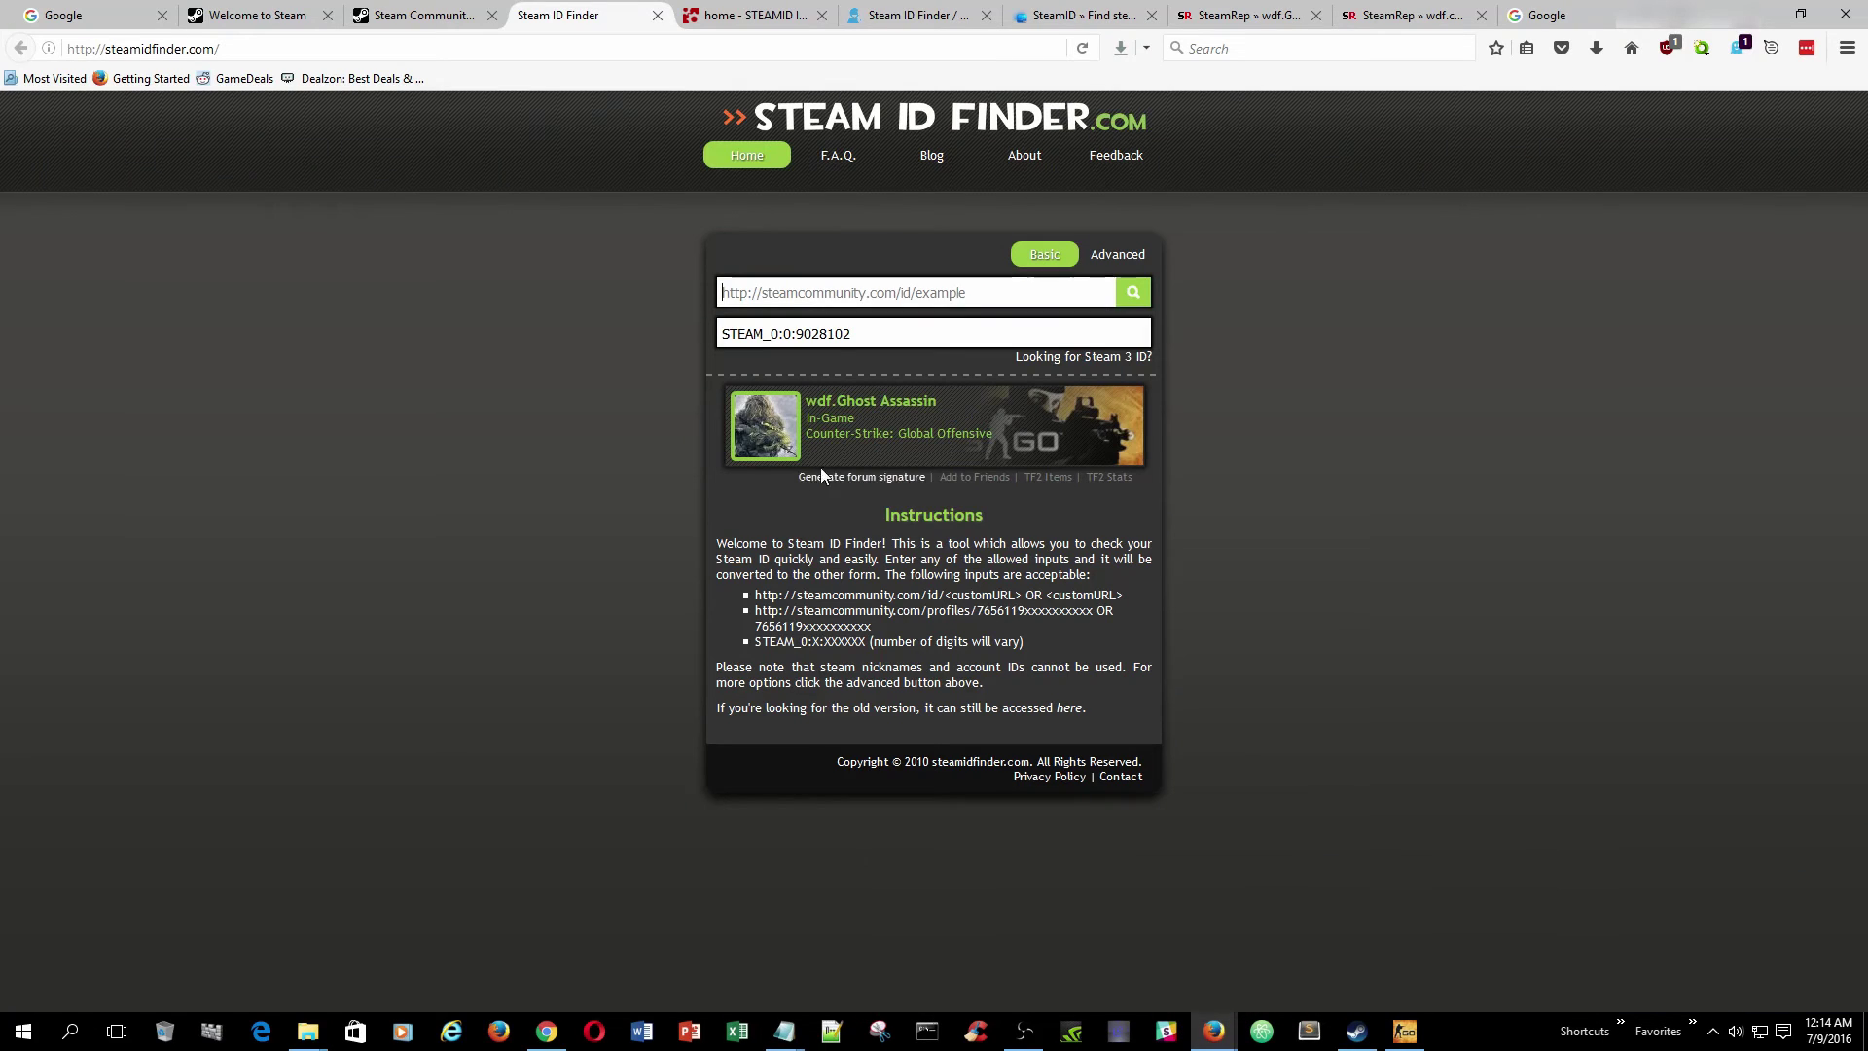
triple_click(787, 333)
click(980, 292)
key(ctrl+v)
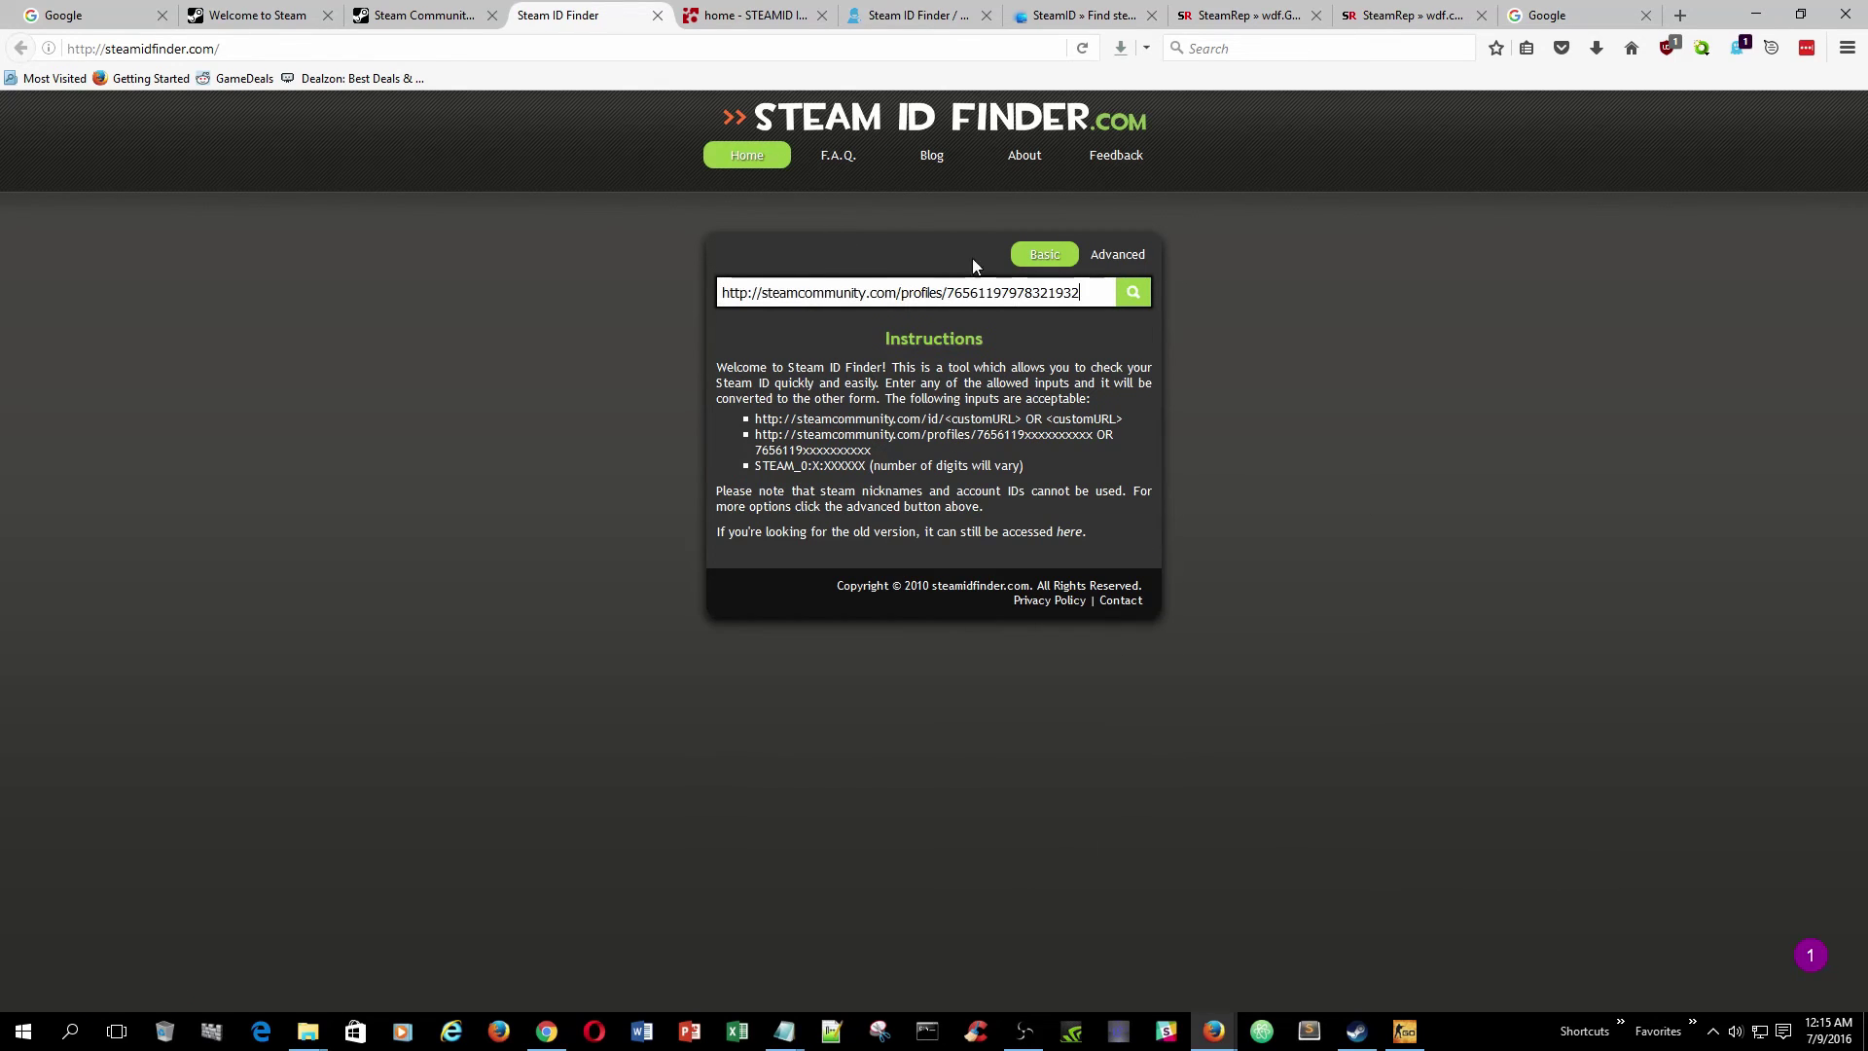
click(1134, 293)
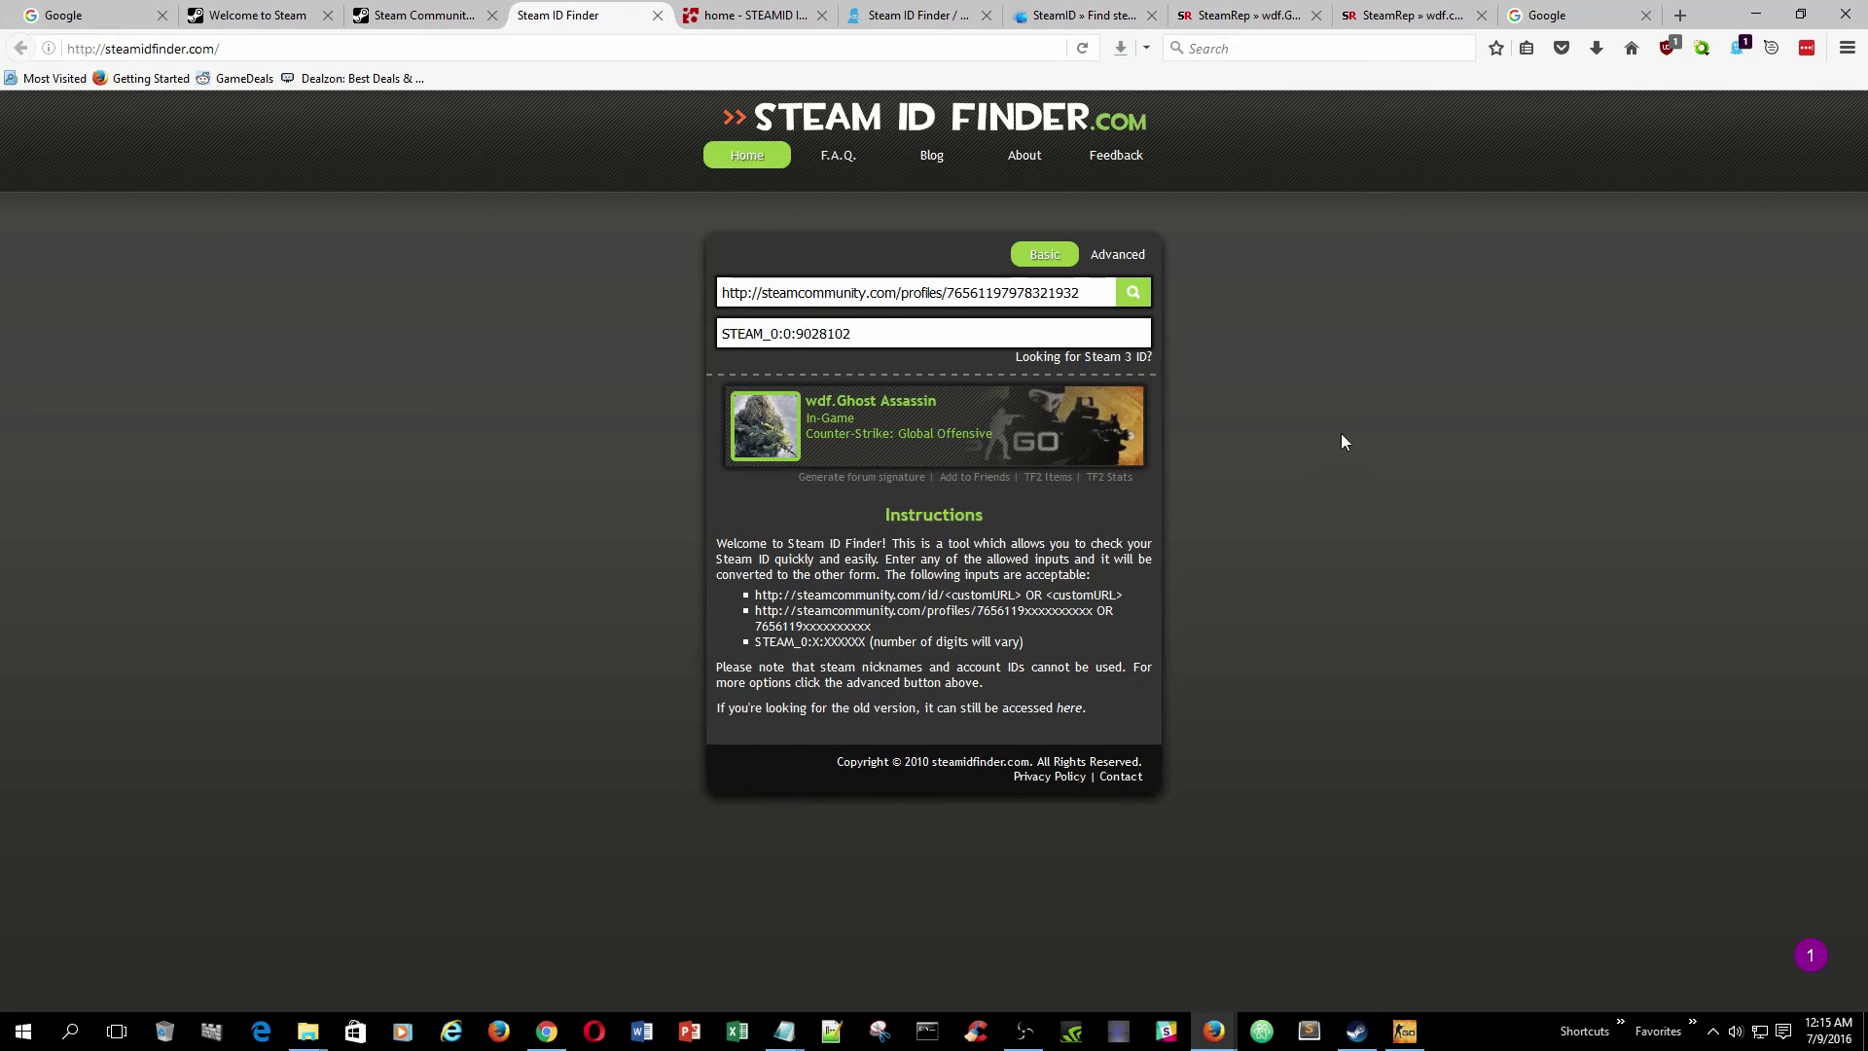
Look up the copied numeric profile address on the STEAMID I/O website
key(ctrl+Tab)
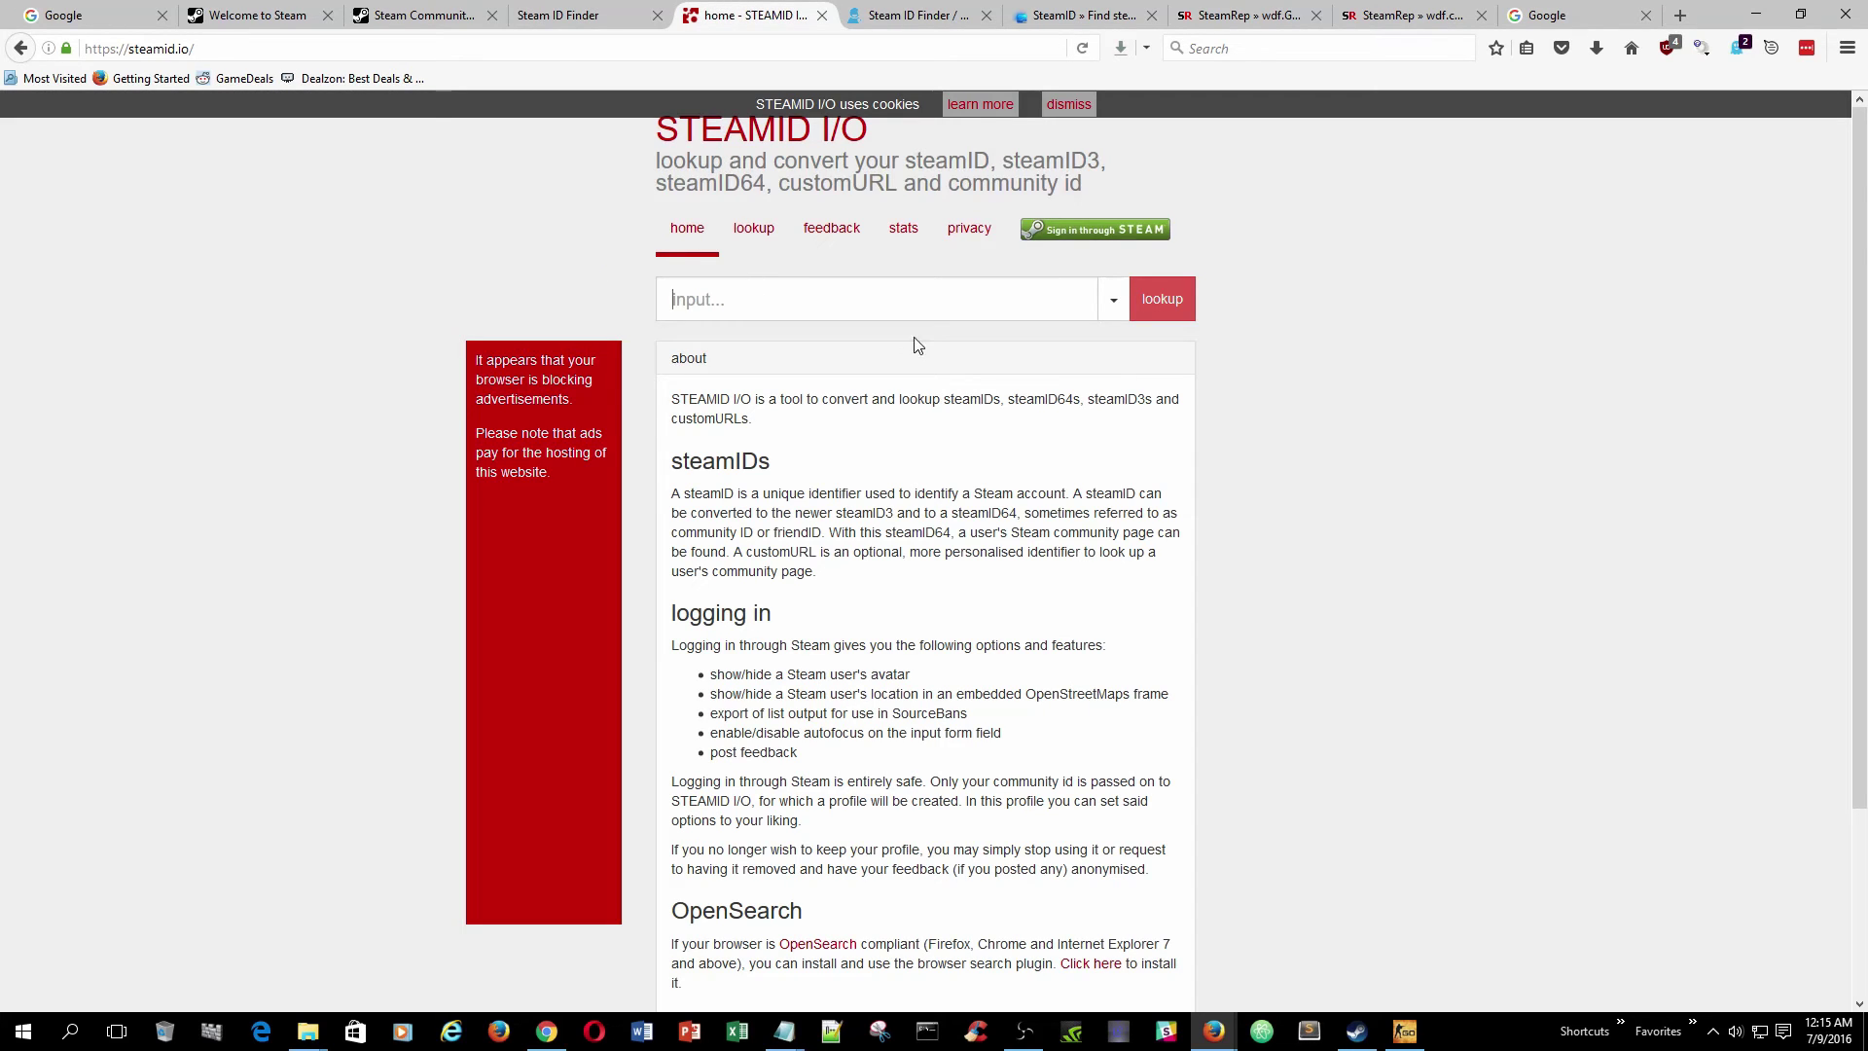
key(ctrl+v)
click(1162, 298)
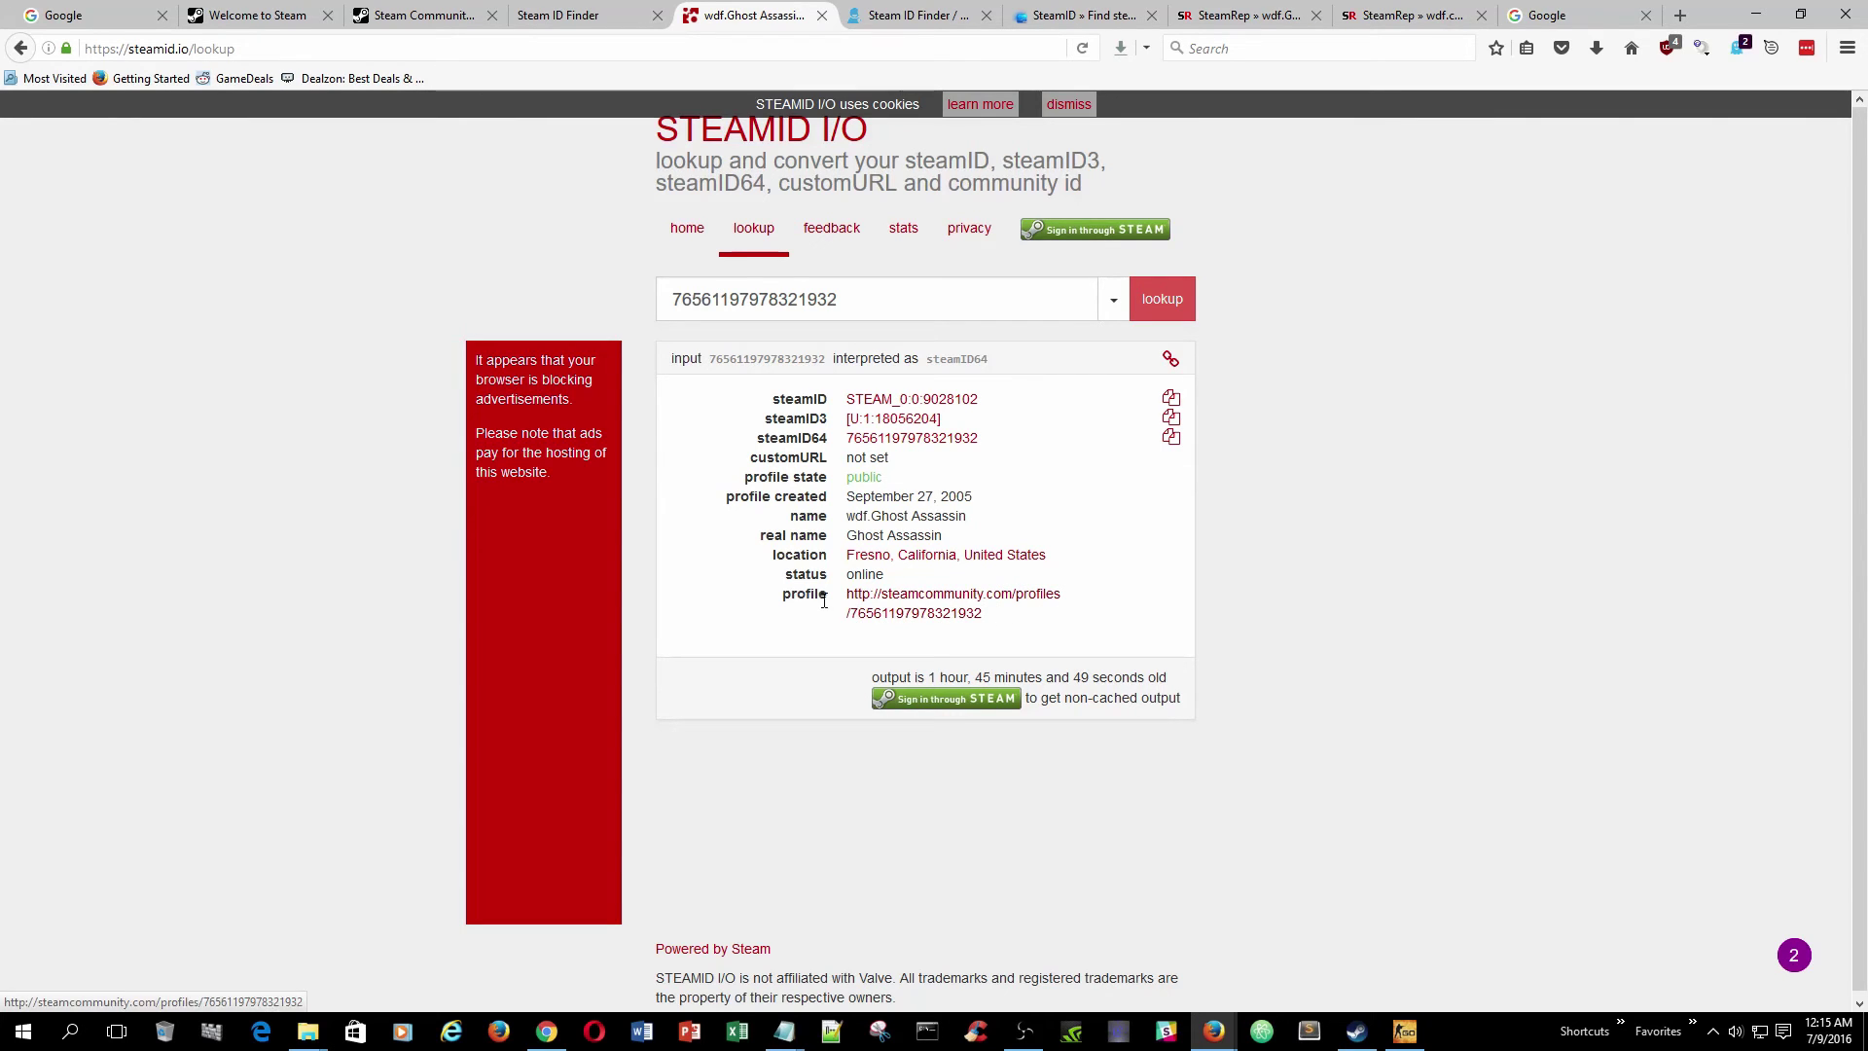
Look up the copied numeric profile address on the STEAMID.CO website
click(886, 8)
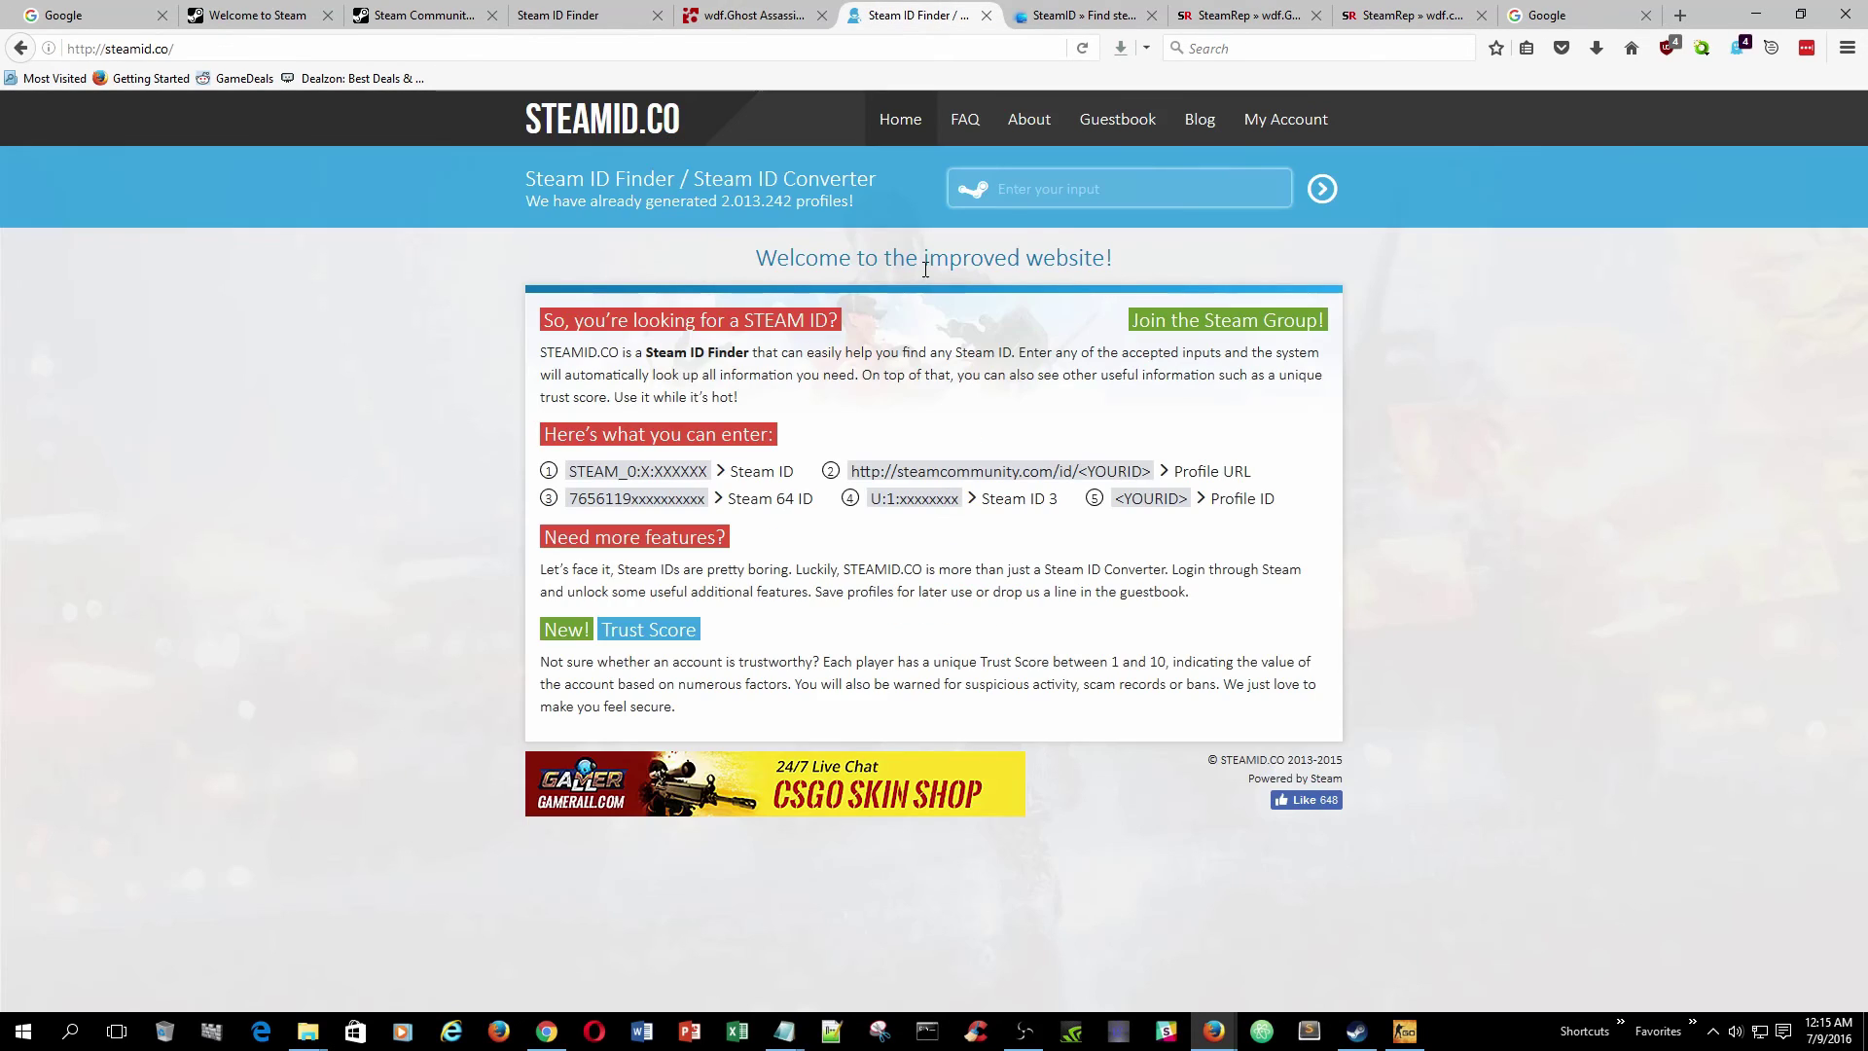
click(1027, 204)
key(ctrl+v)
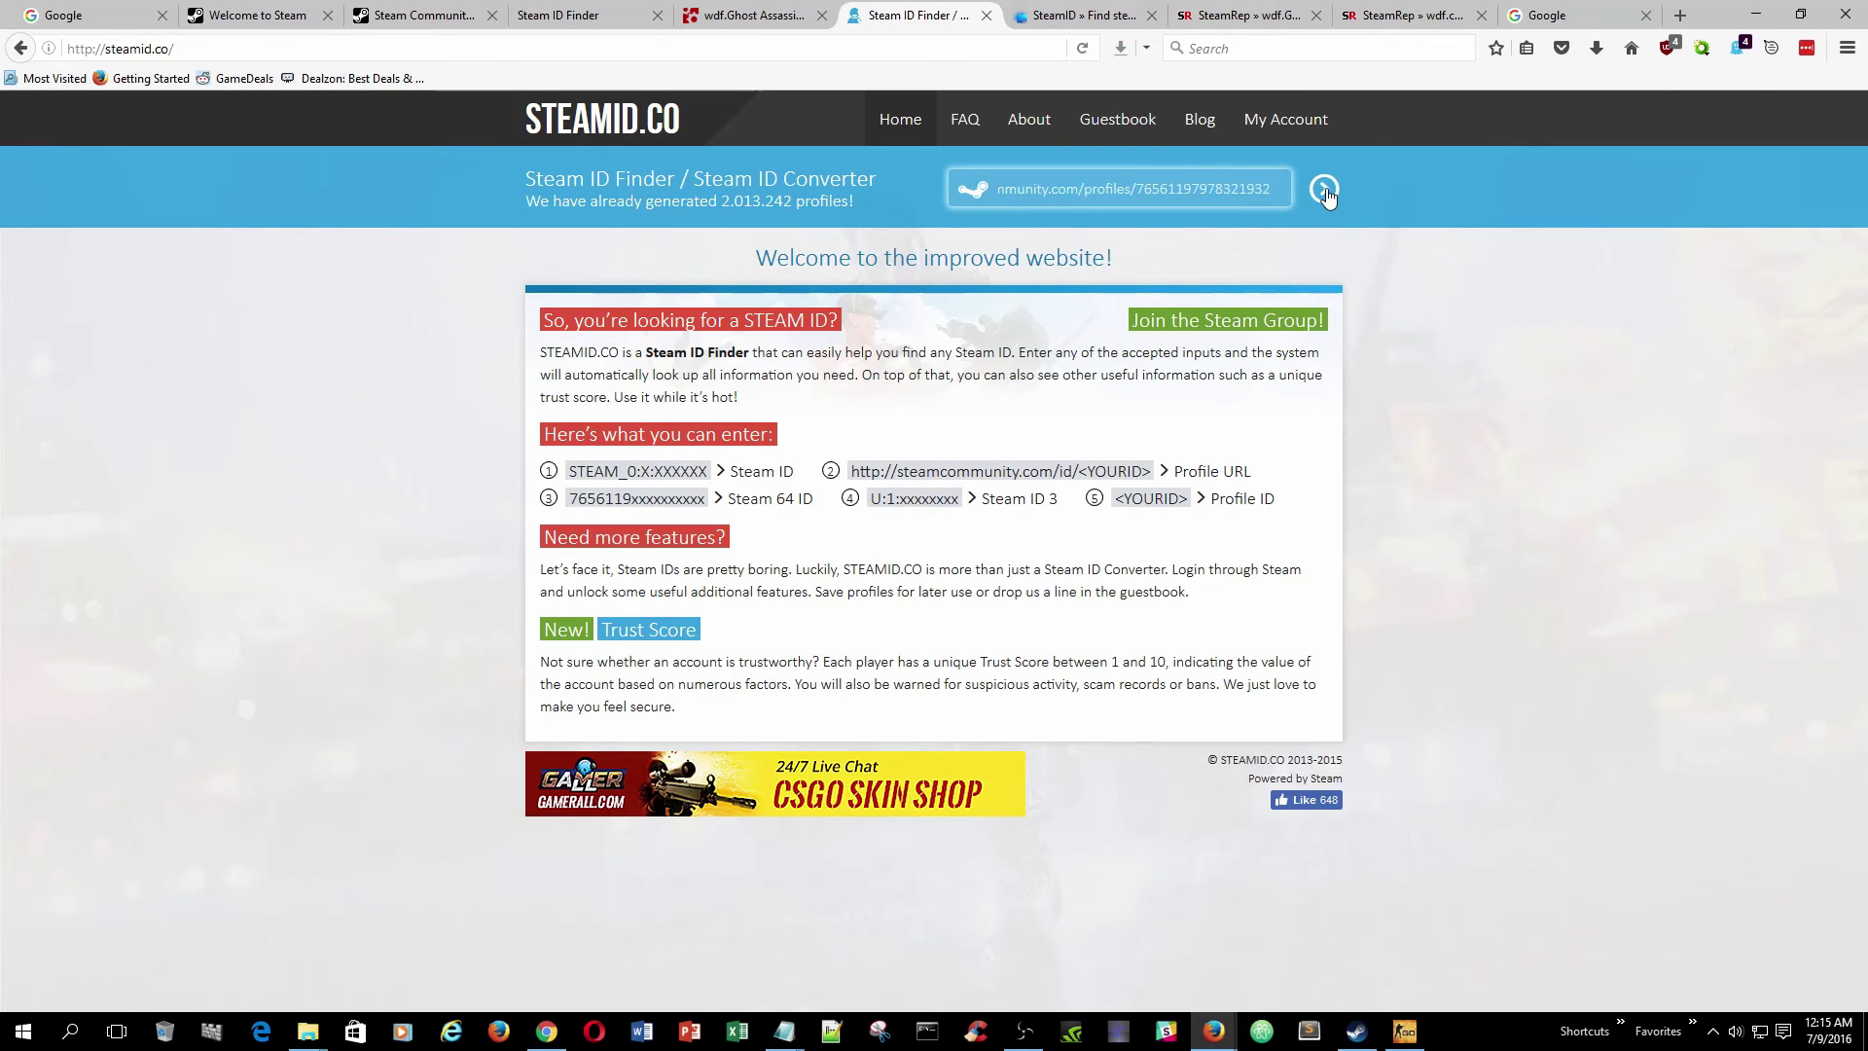
click(1323, 189)
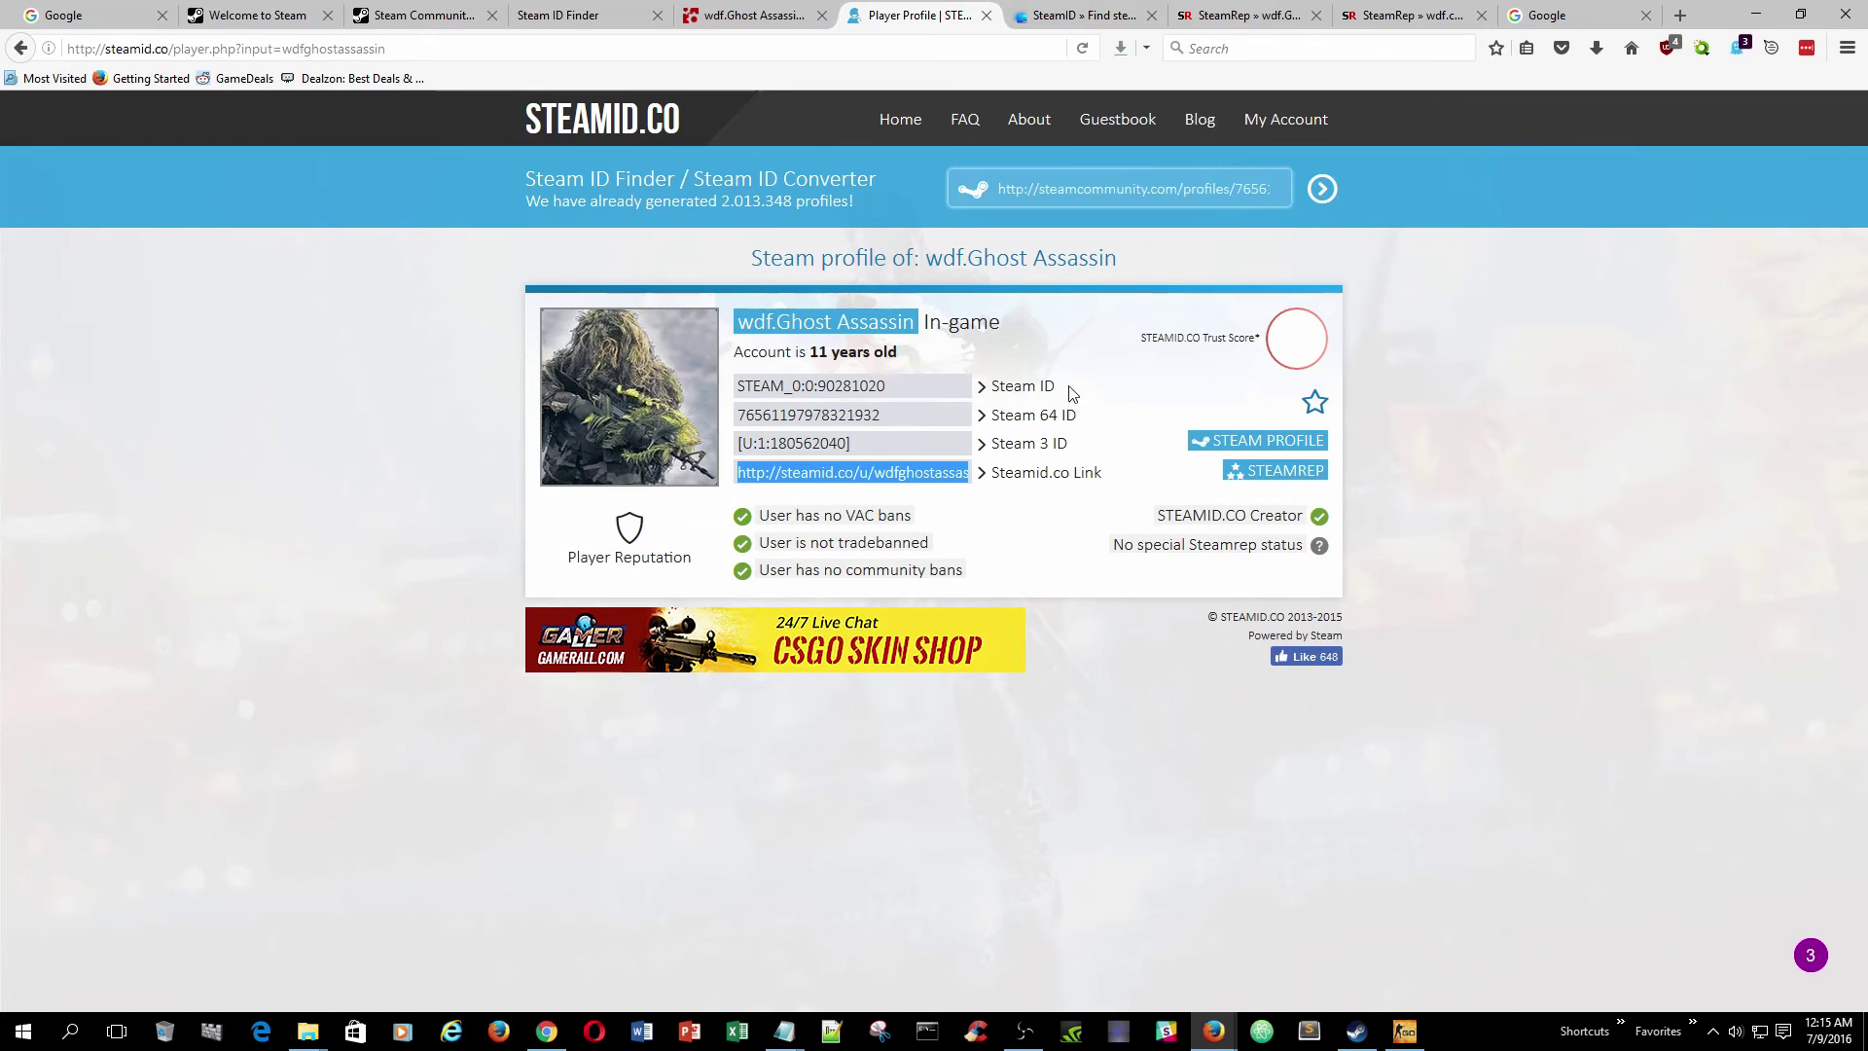
Look up the copied numeric profile address on the steamid.eu website
click(1076, 16)
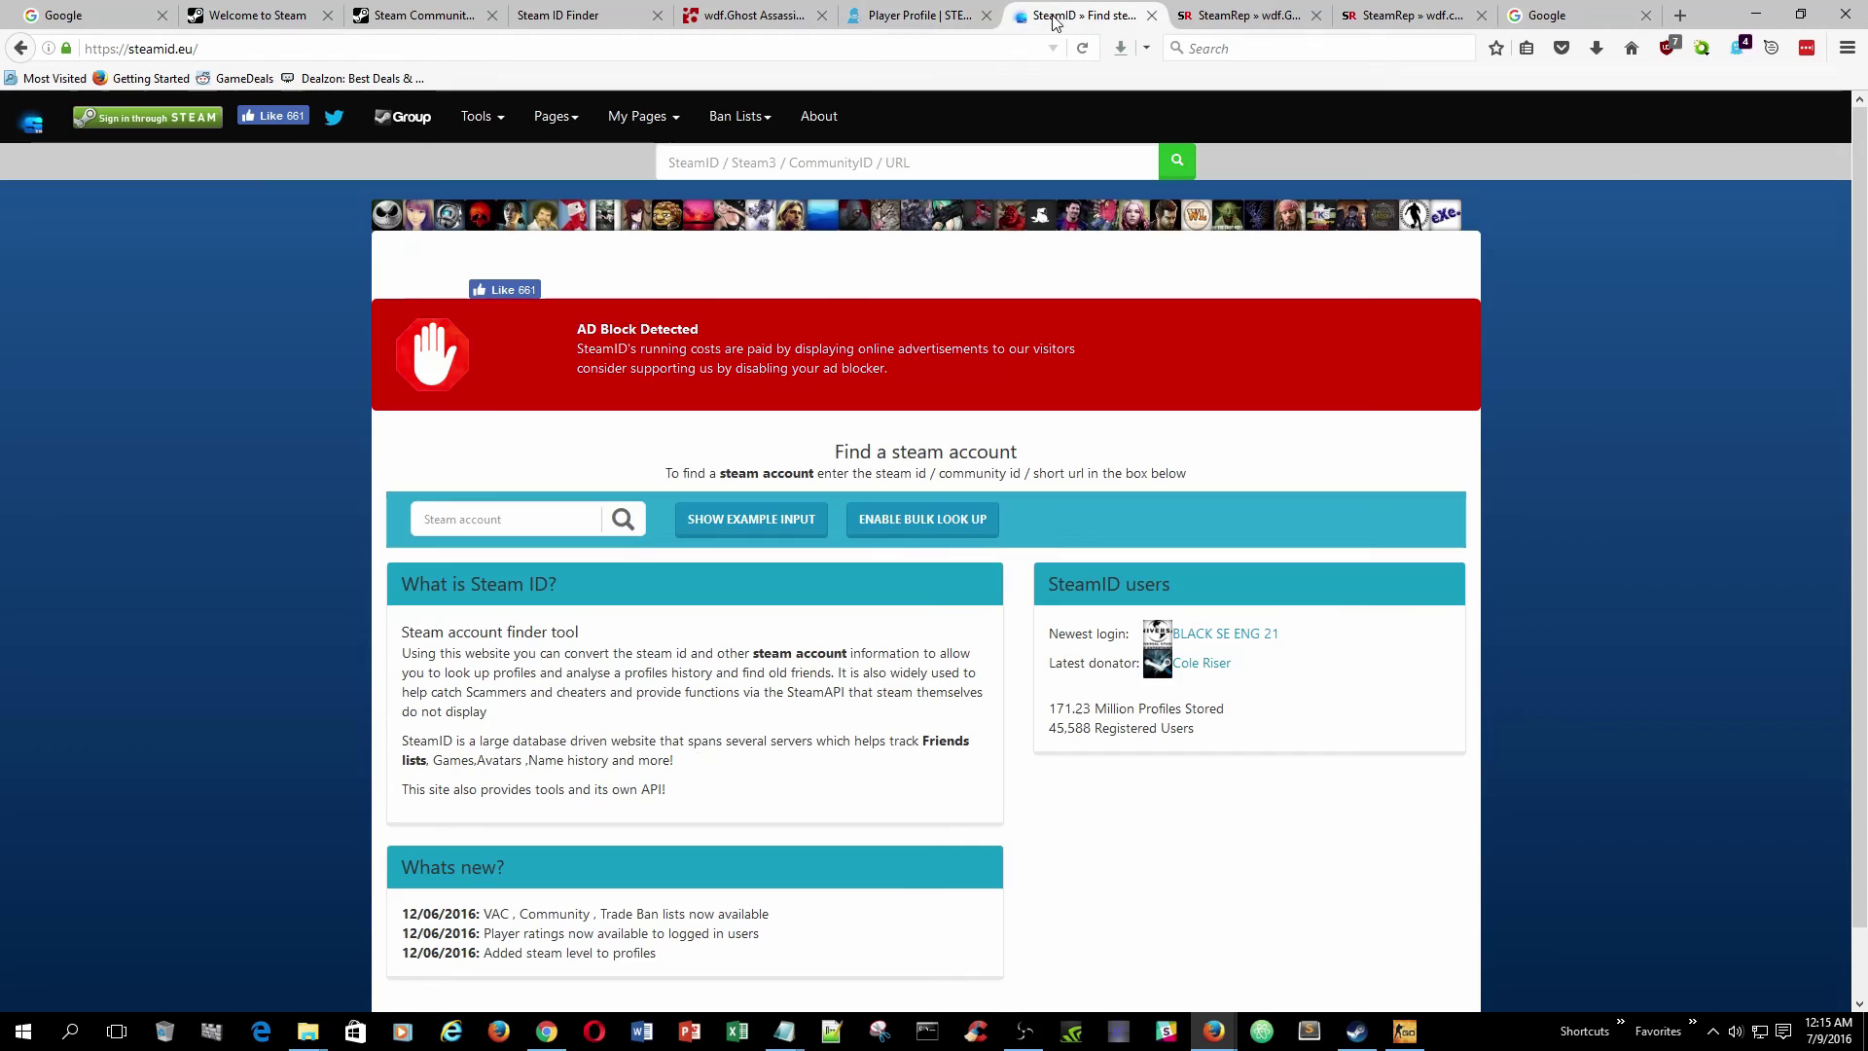
click(802, 175)
key(ctrl+v)
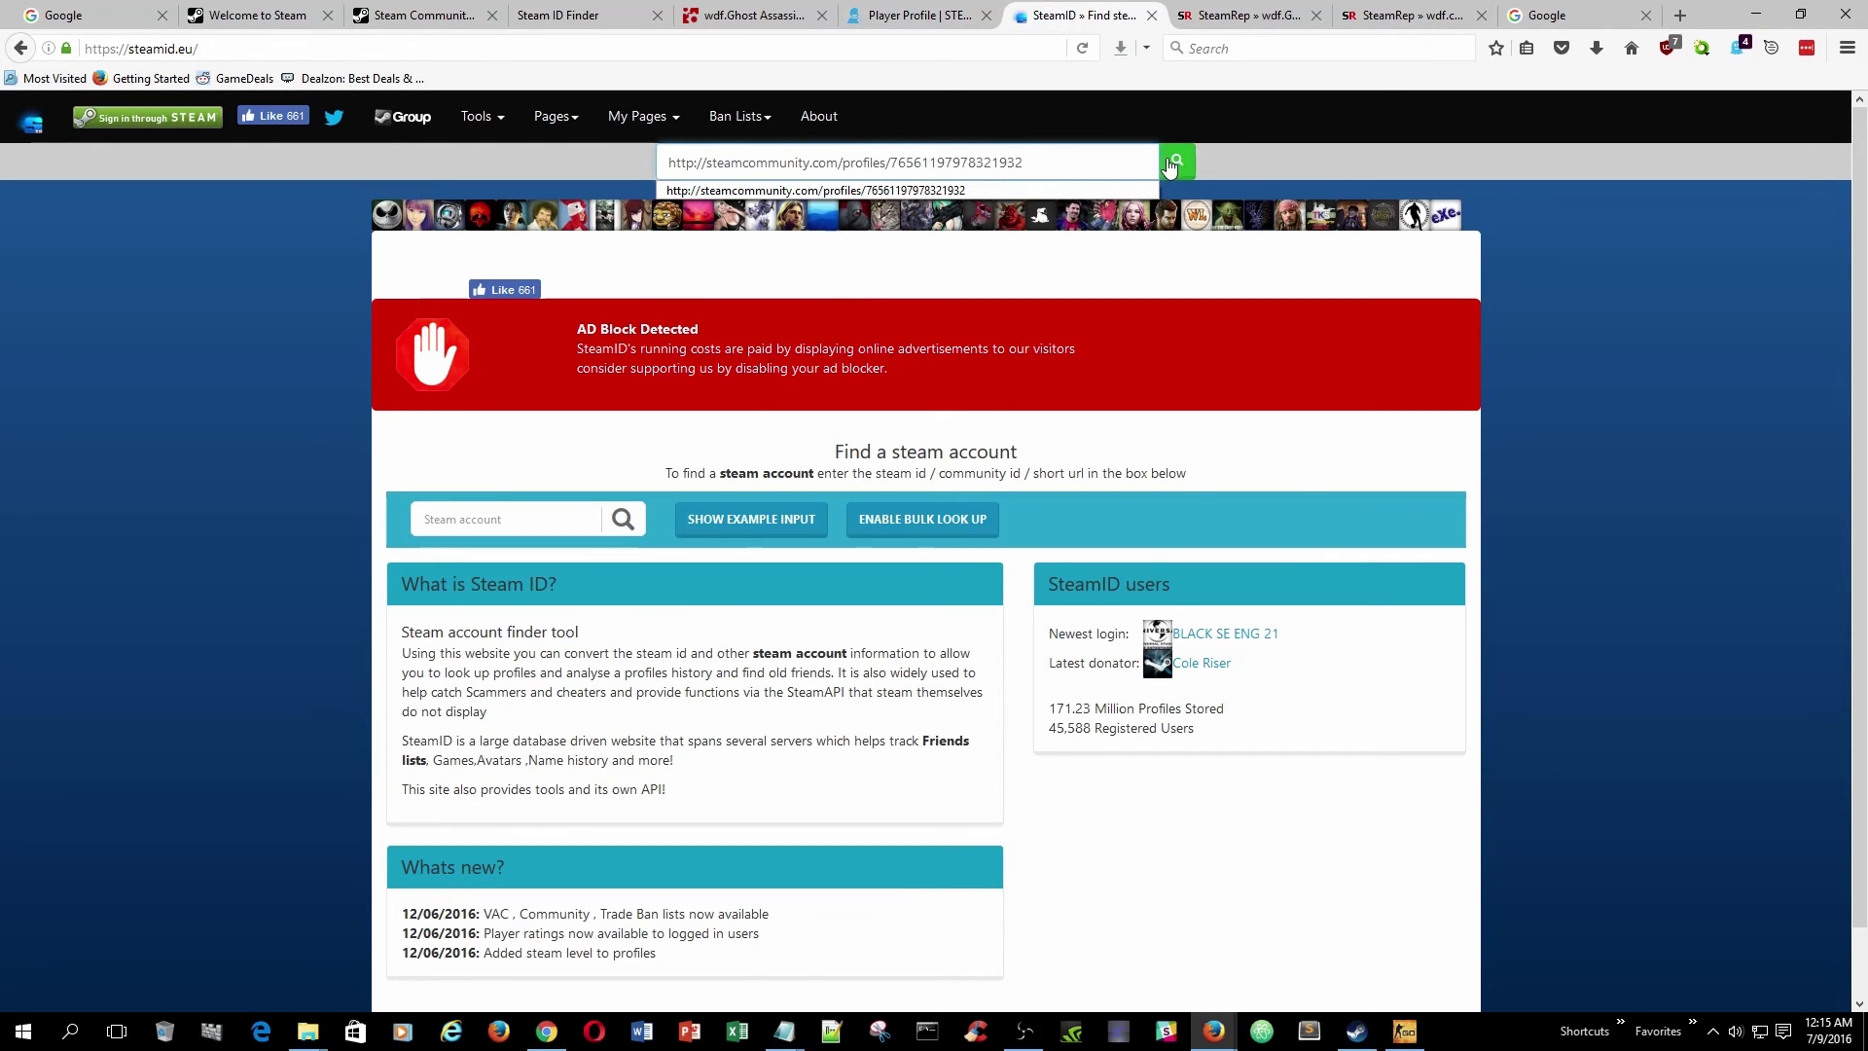
click(1174, 162)
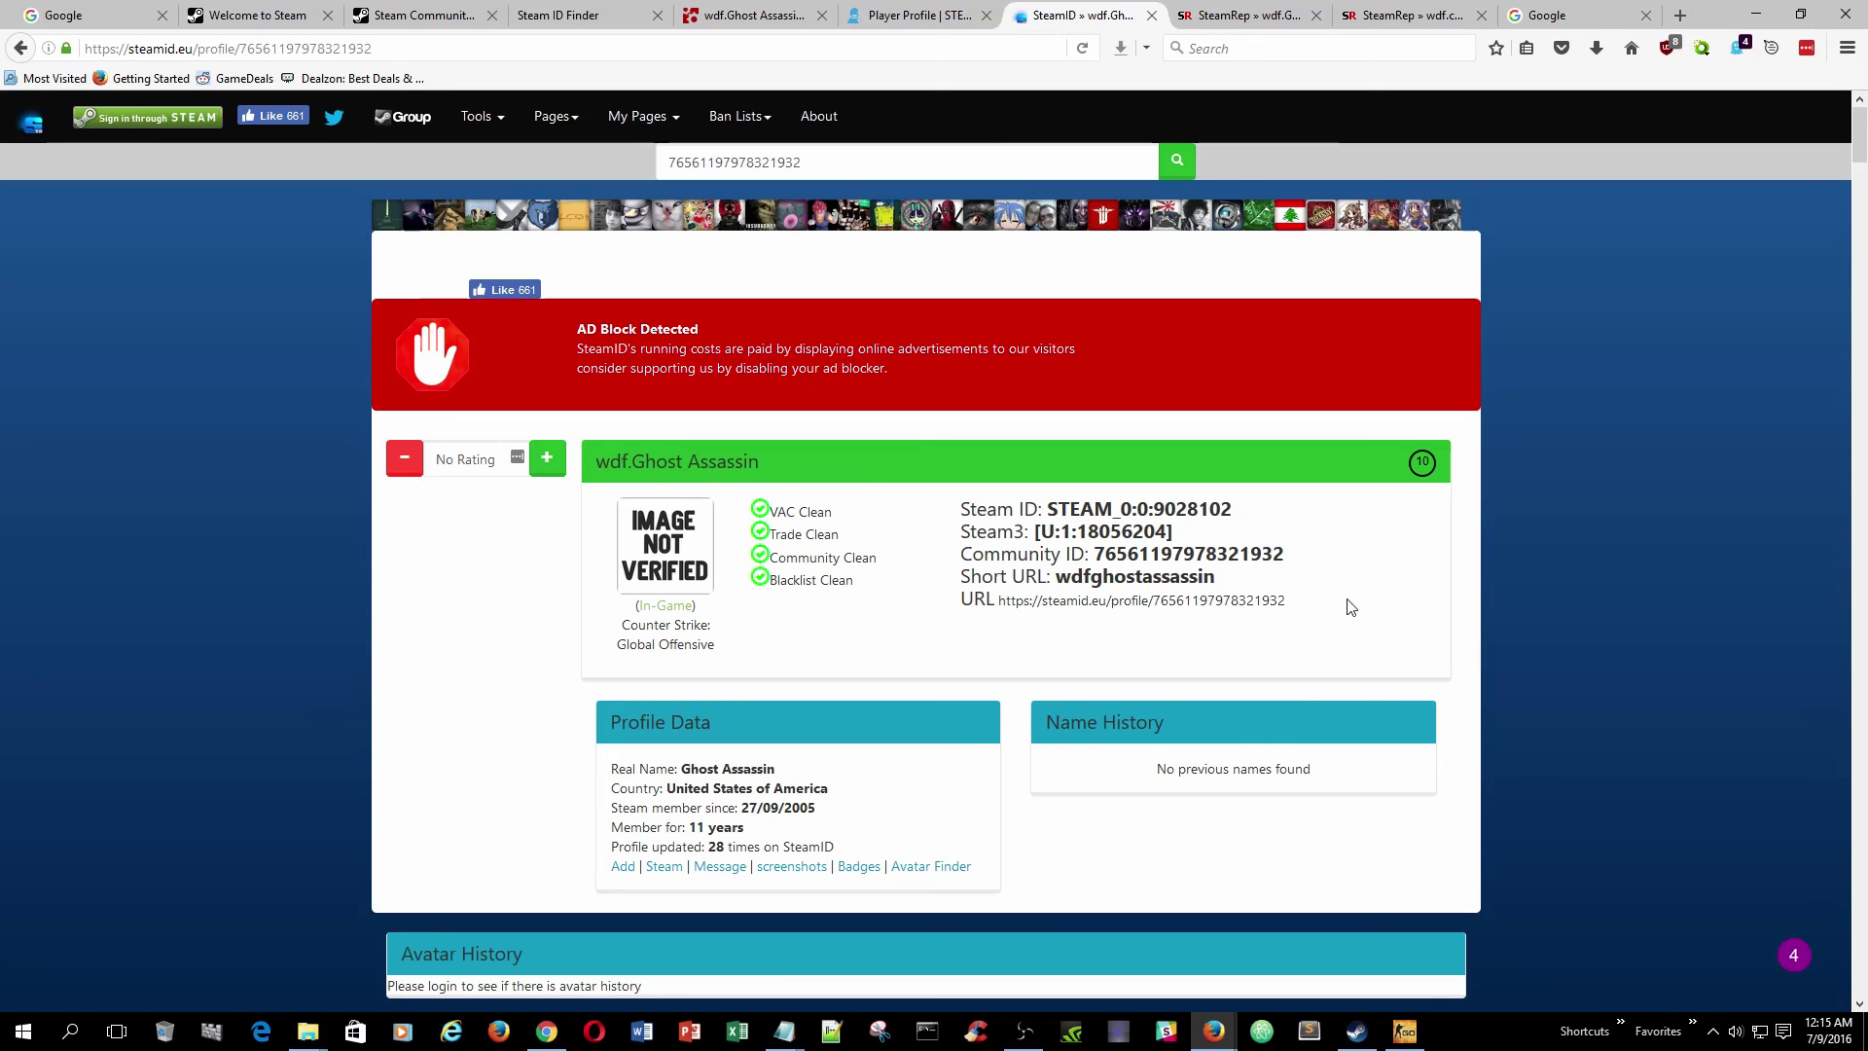
Switch to the untitled Notepad note and copy the Steam ID from its third line
mouse_move(784, 1031)
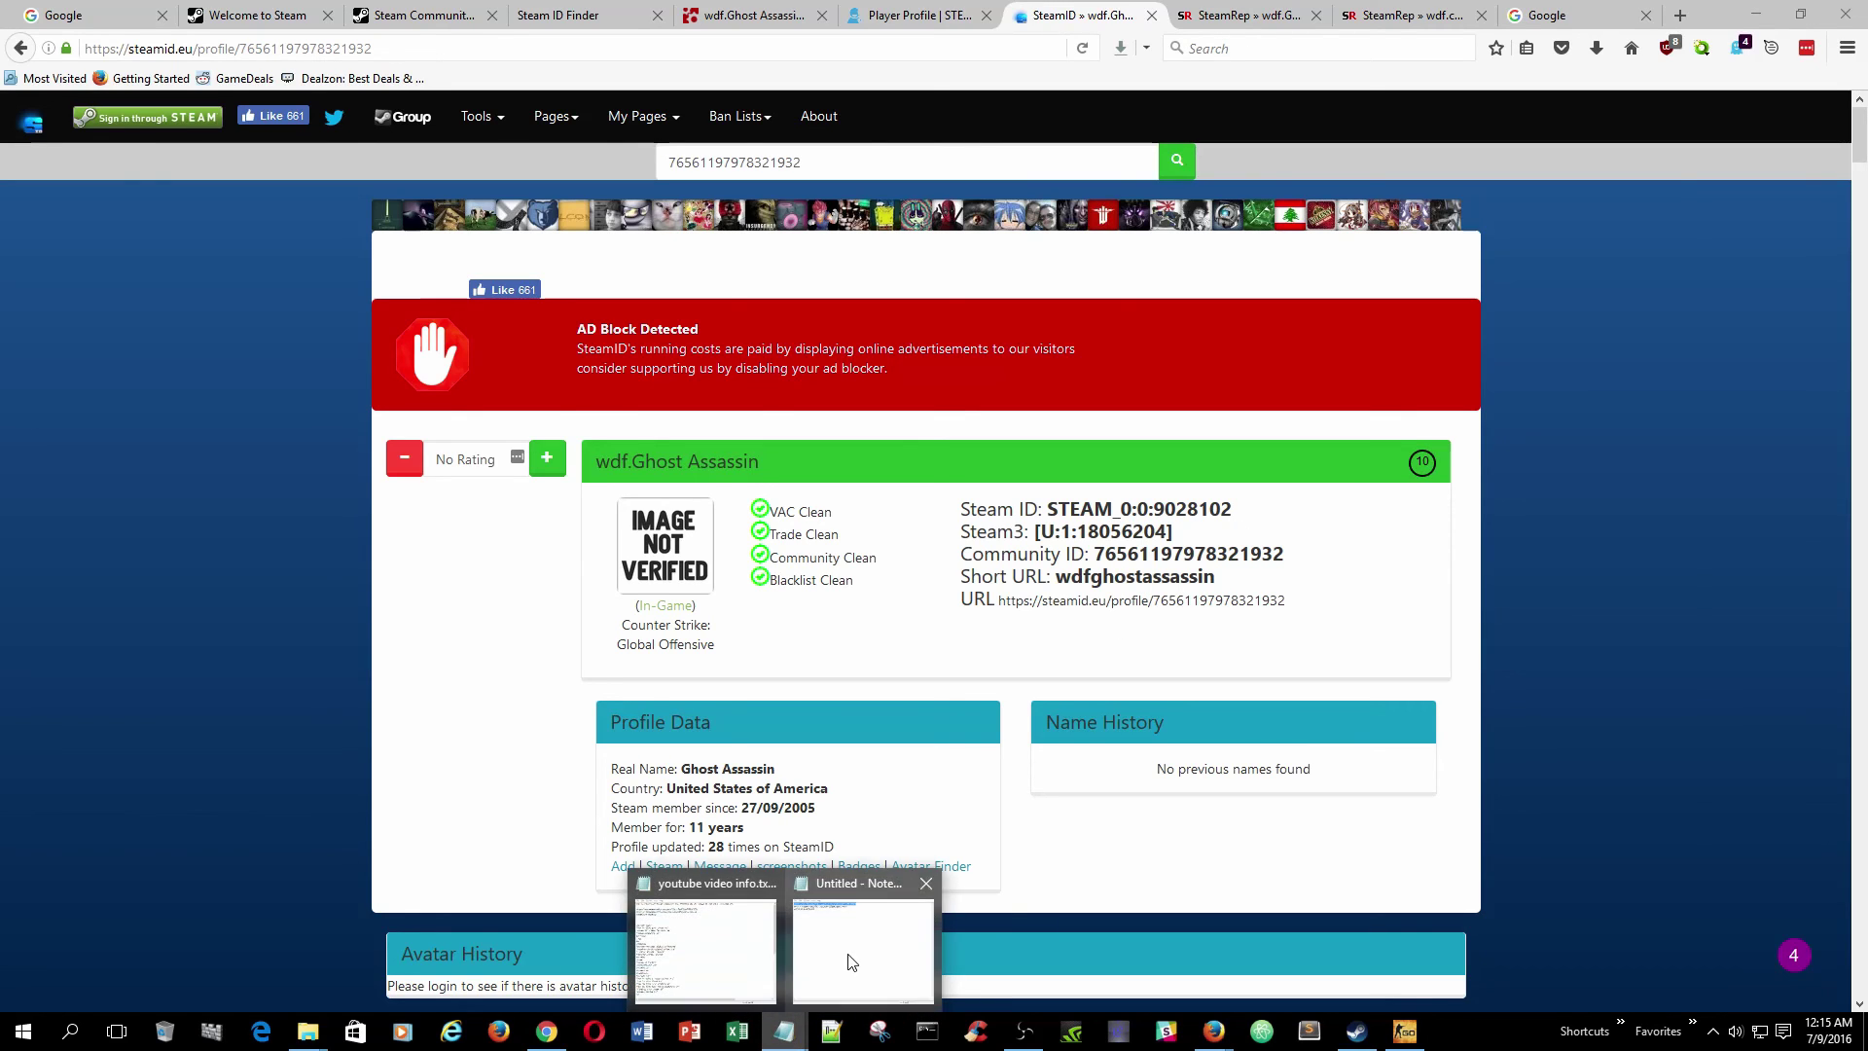
click(849, 956)
drag(888, 282, 742, 280)
key(ctrl+c)
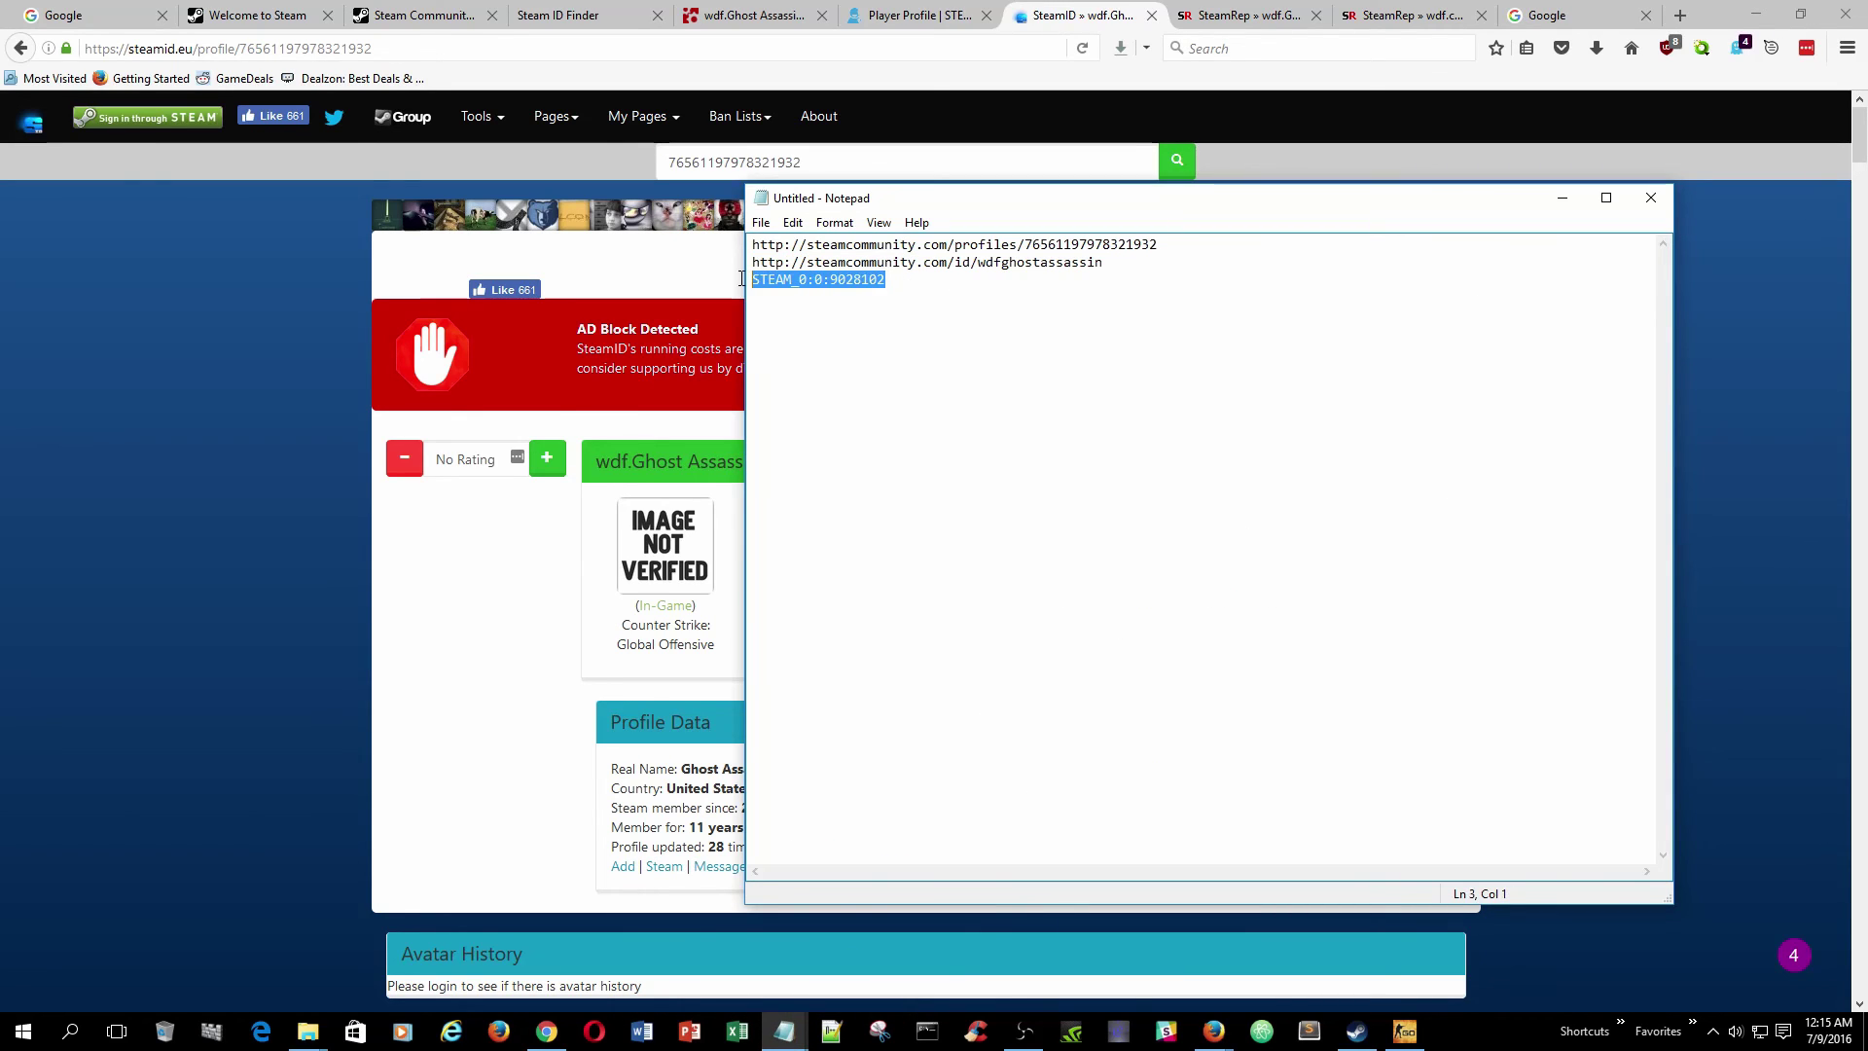
click(1039, 334)
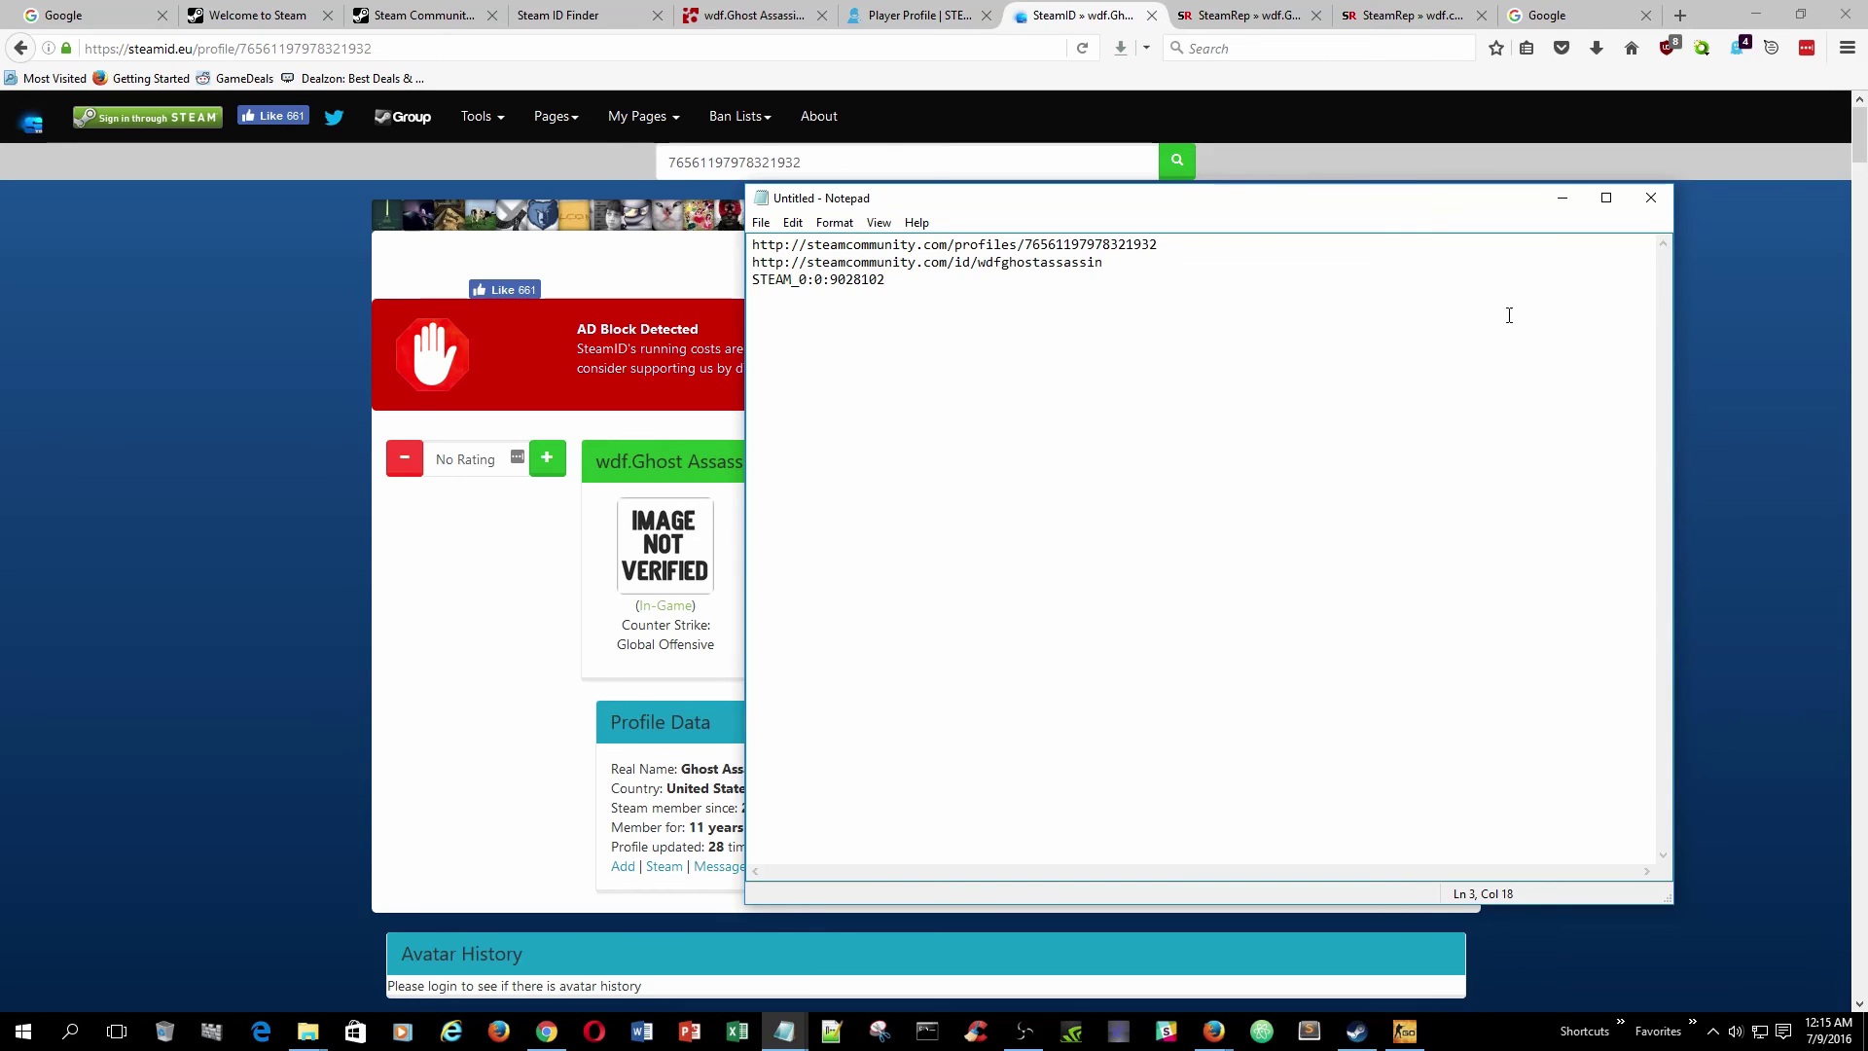
Return to Firefox and search Google for the copied Steam ID
click(1743, 307)
click(1571, 15)
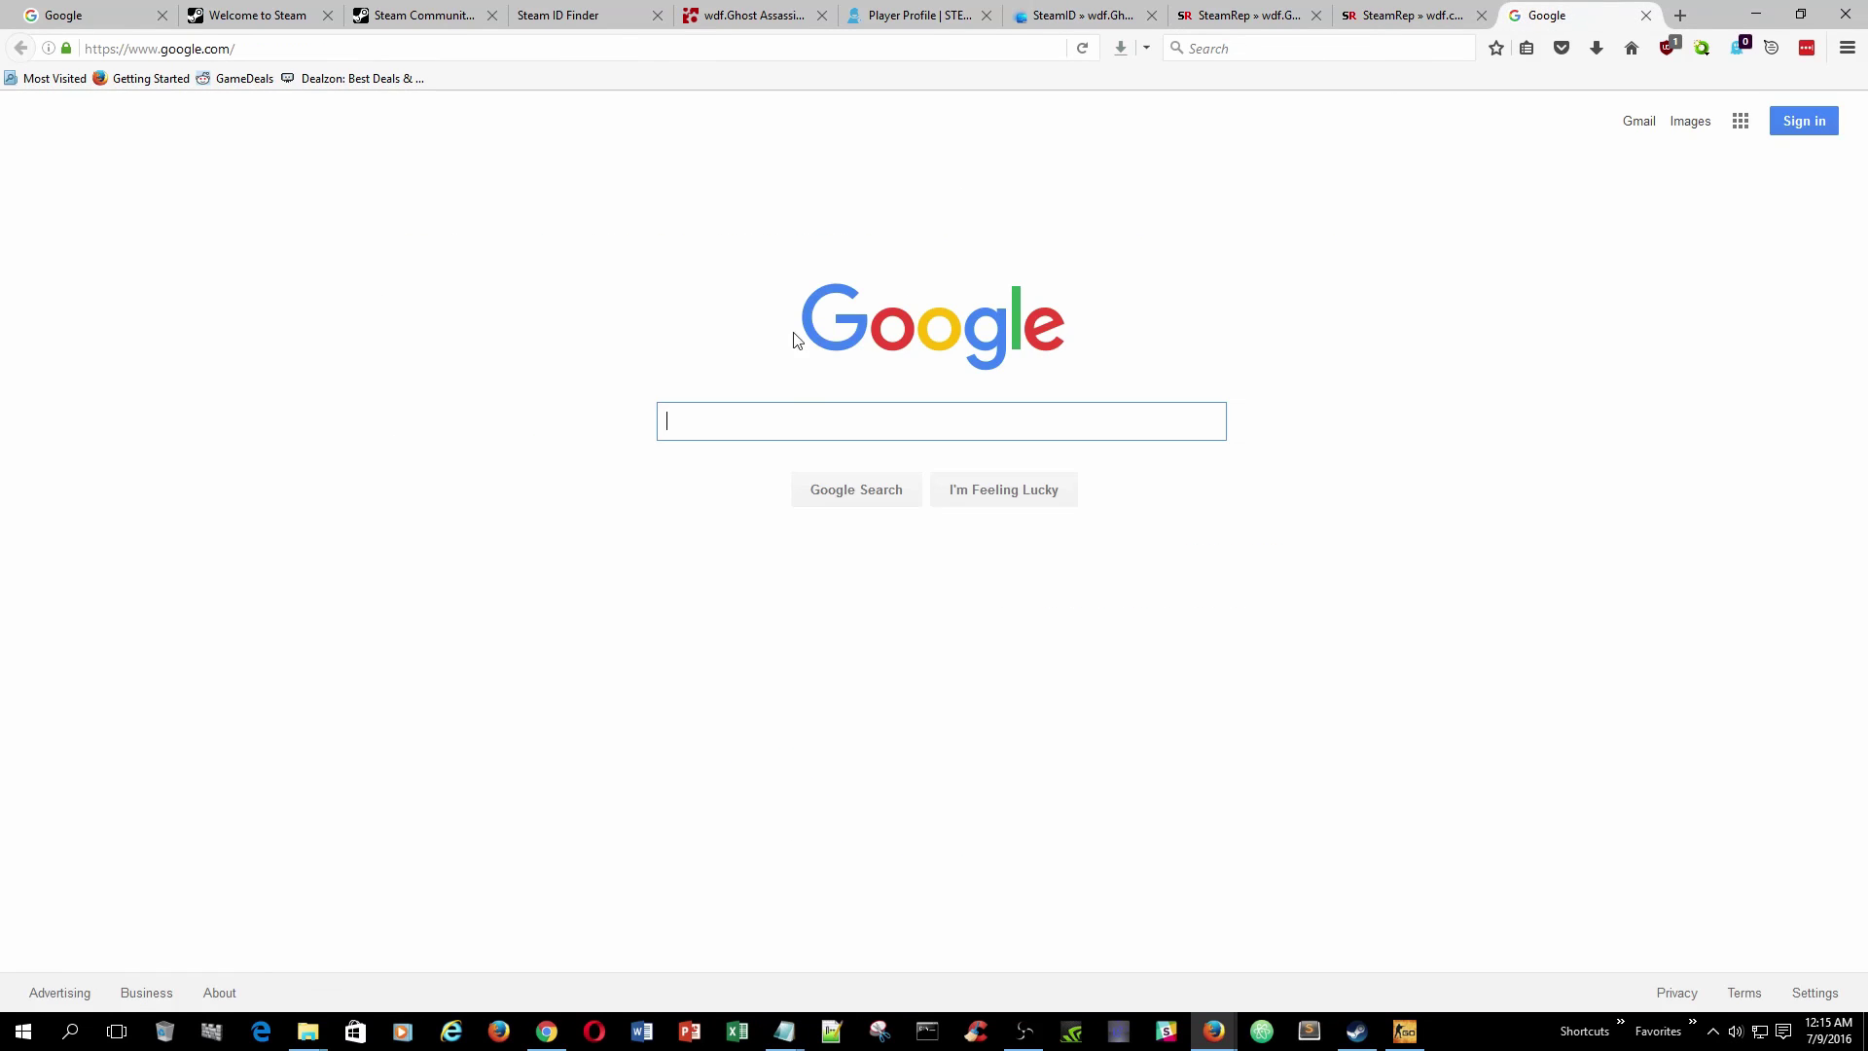
key(ctrl+v)
key(Return)
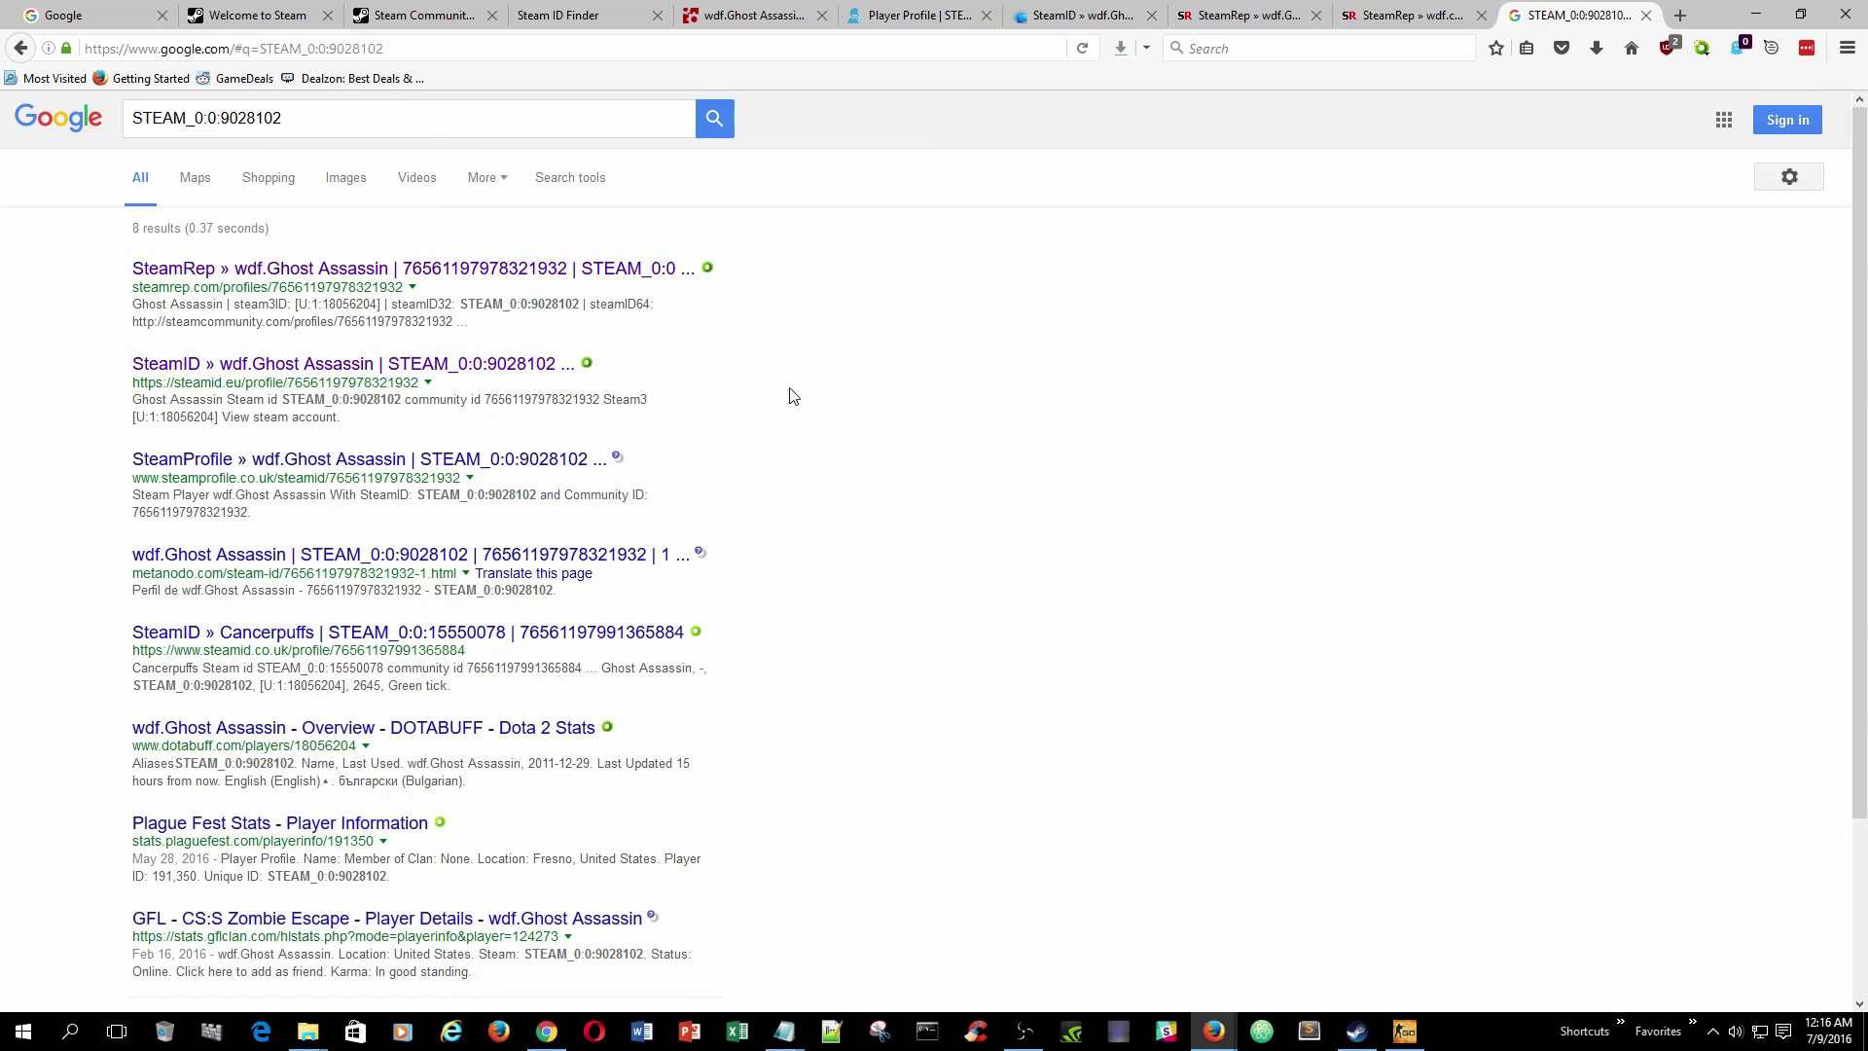
Open the SteamRep search result and select the profile's ID details with Copy Info
click(510, 274)
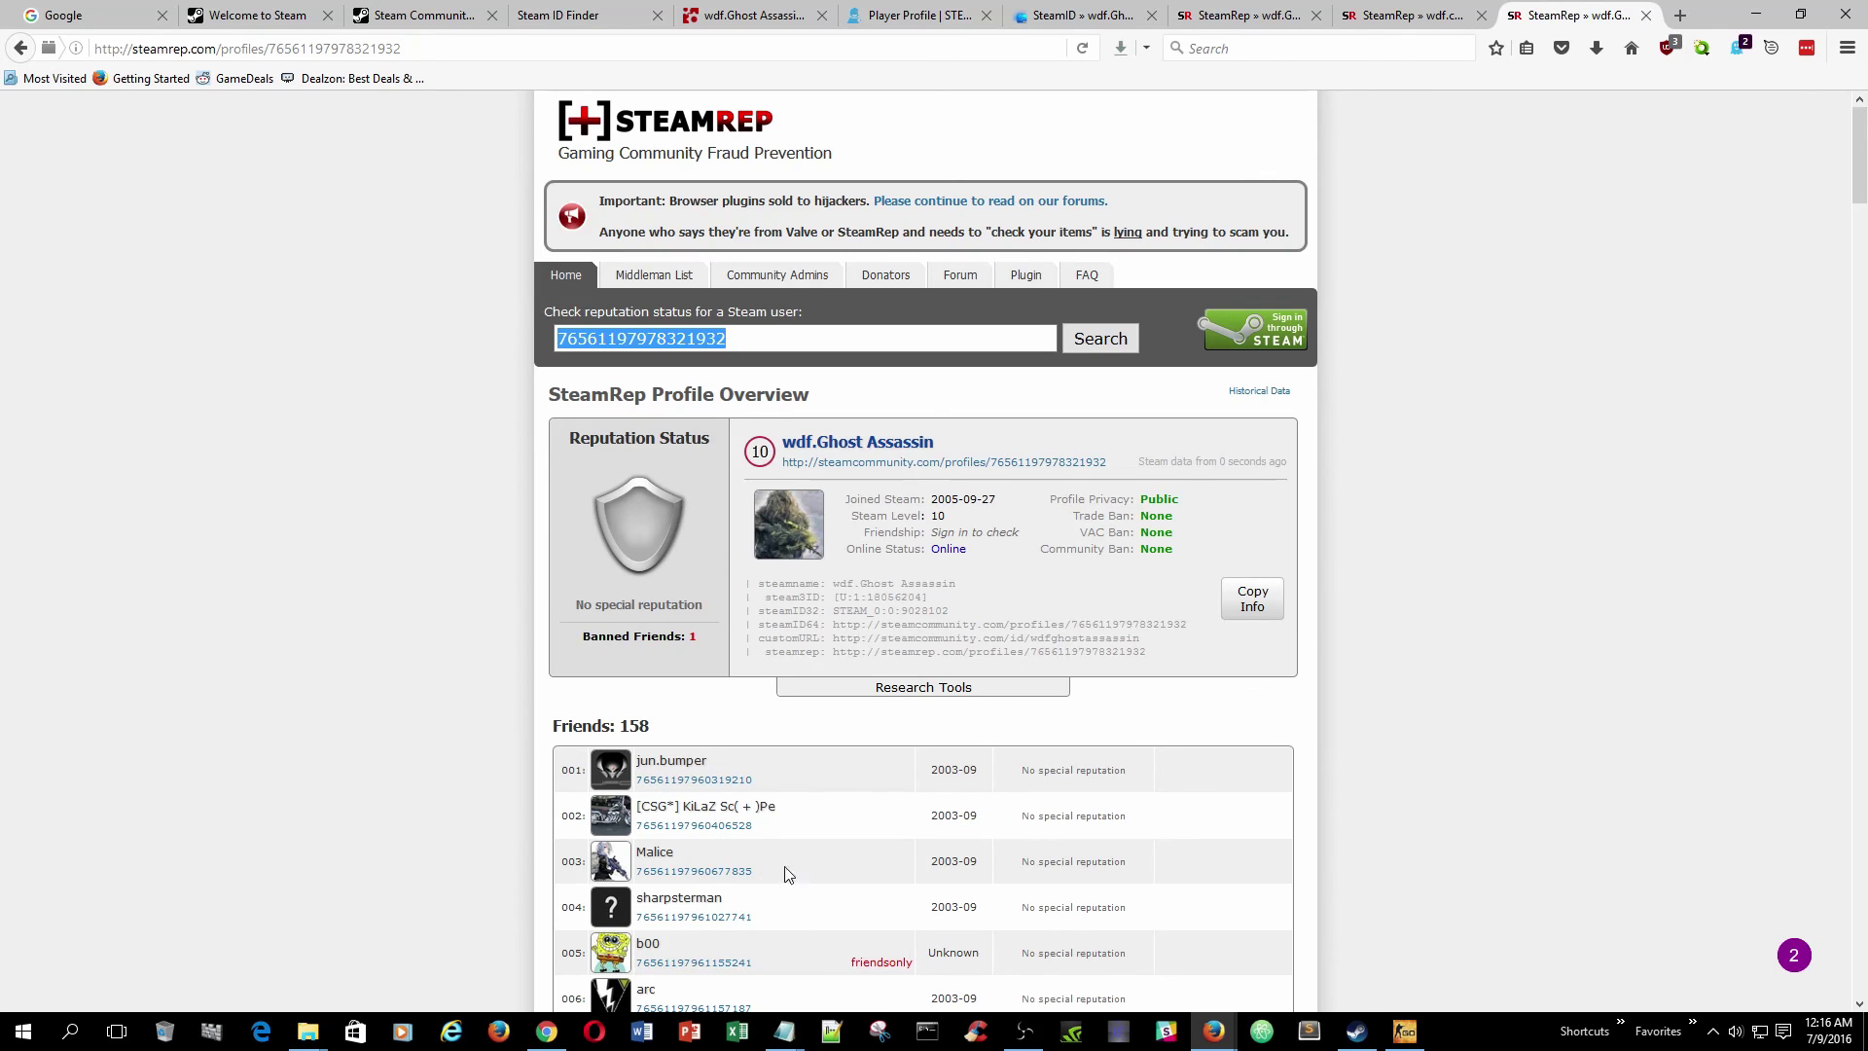
click(1252, 598)
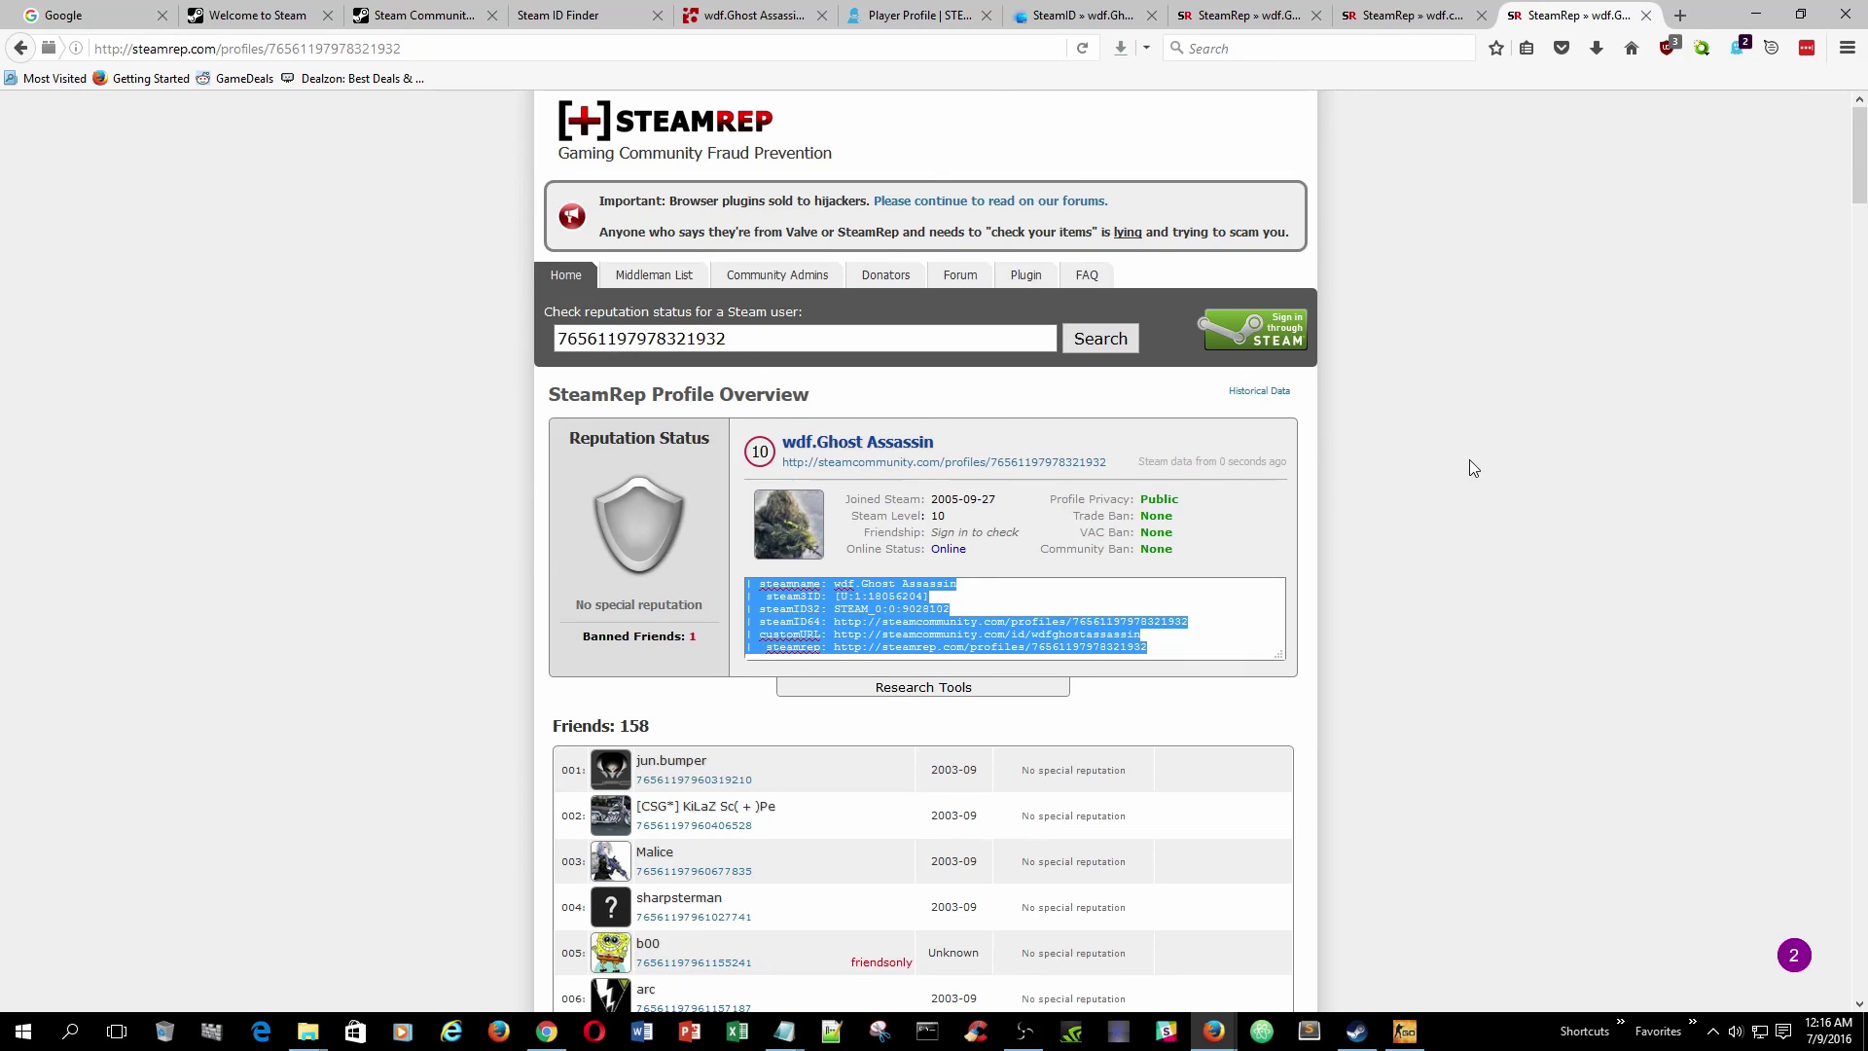
Close the other player's SteamRep page and look over the remaining SteamRep profile overview
click(1409, 15)
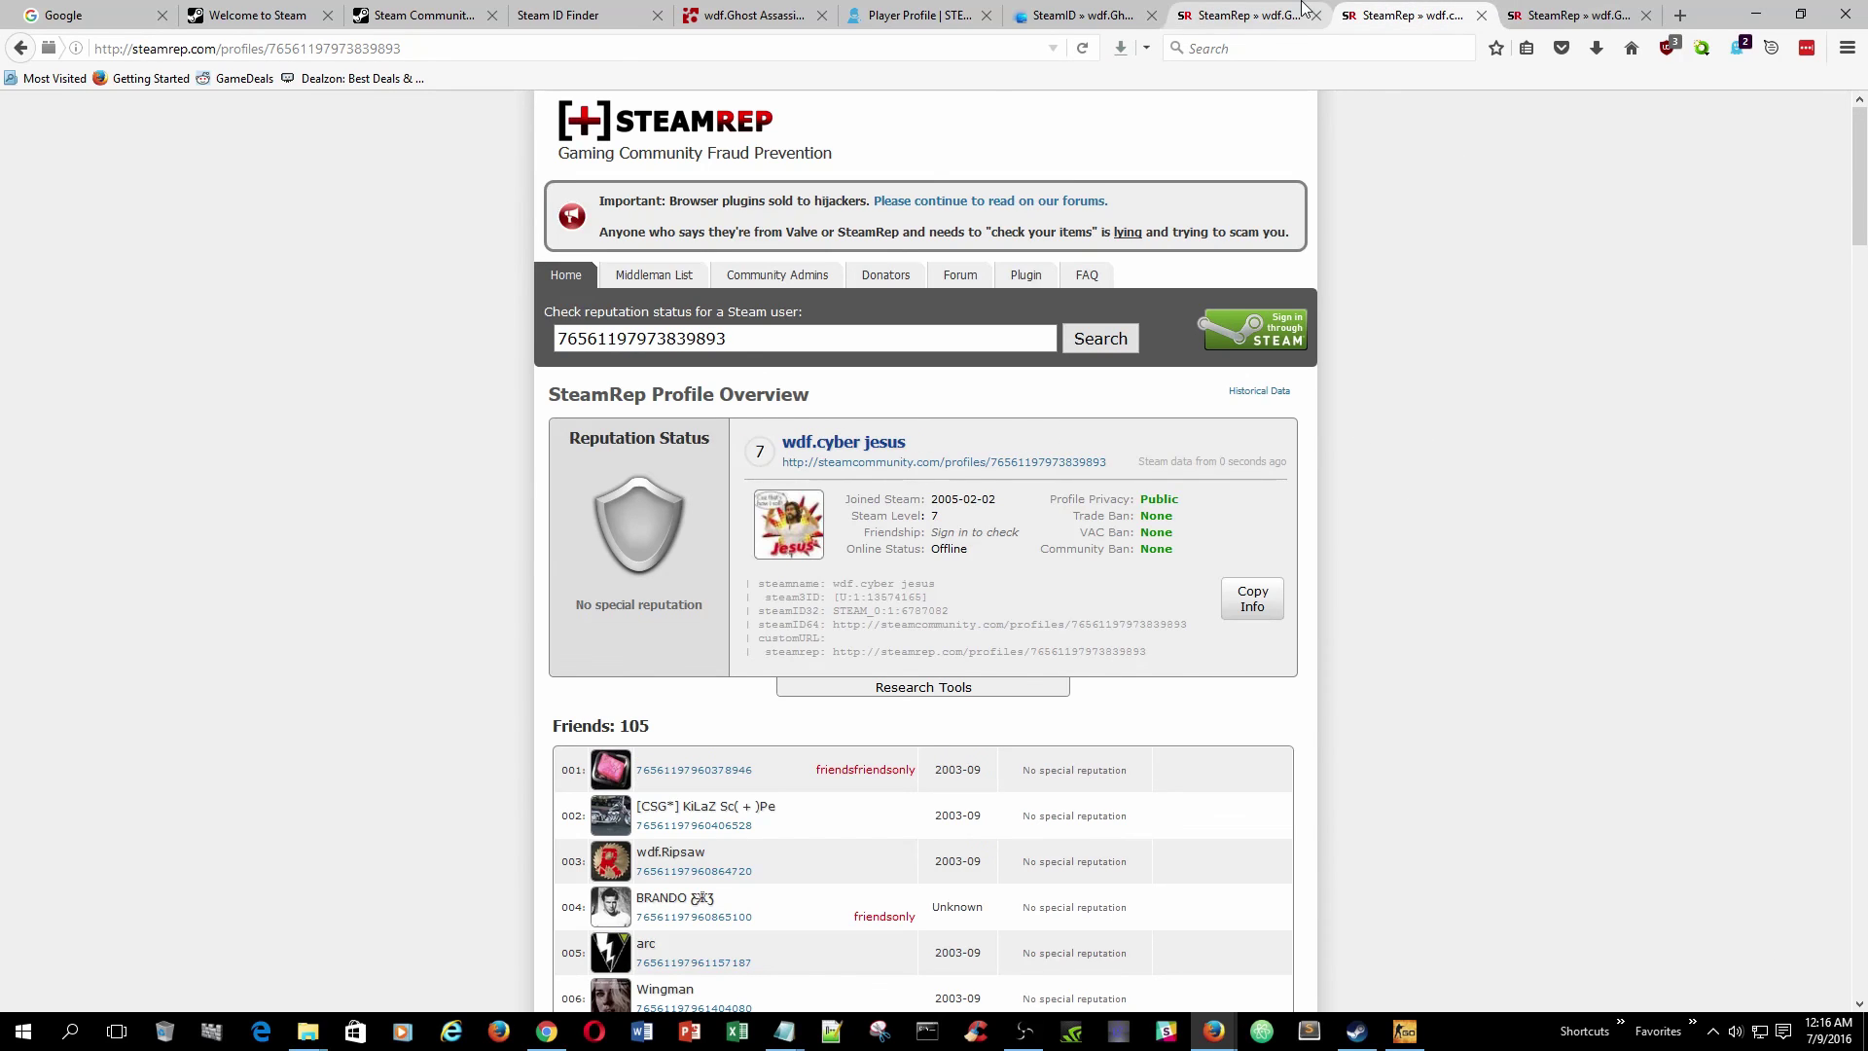
click(1480, 15)
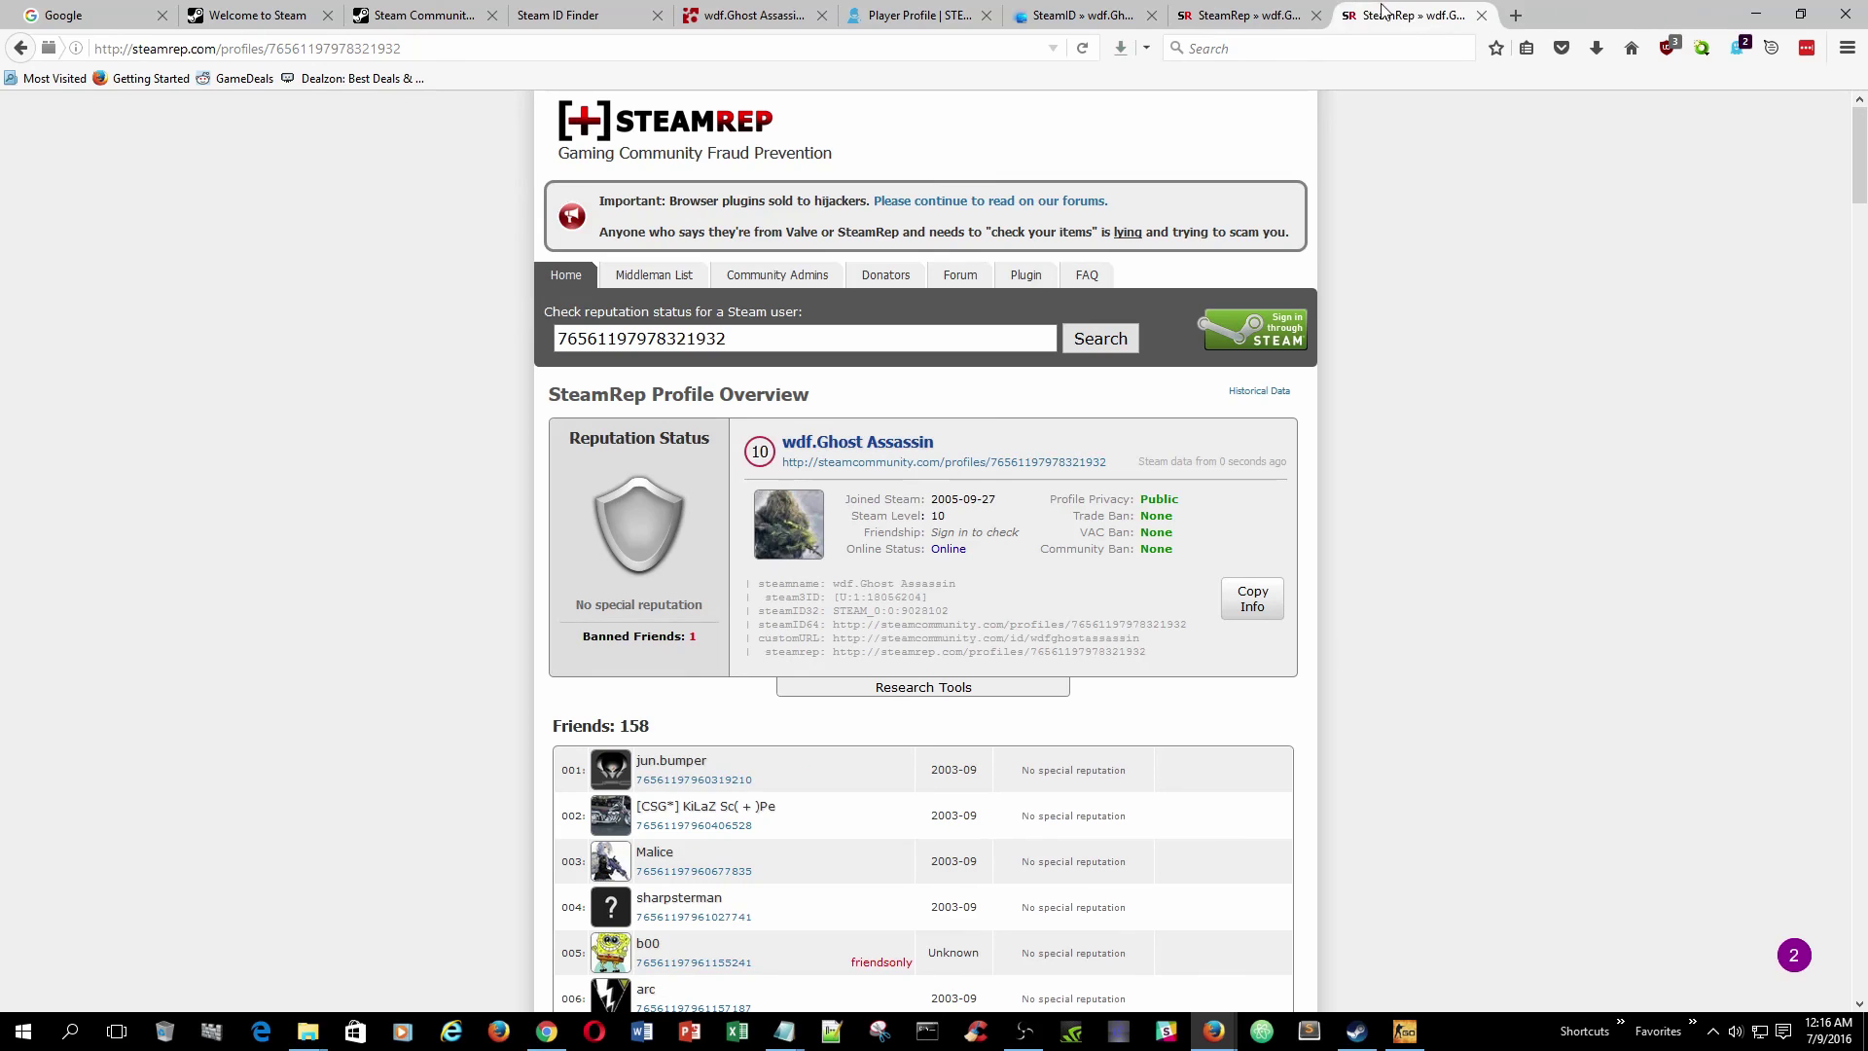
scroll(1321, 597, down, 8)
scroll(1350, 621, up, 8)
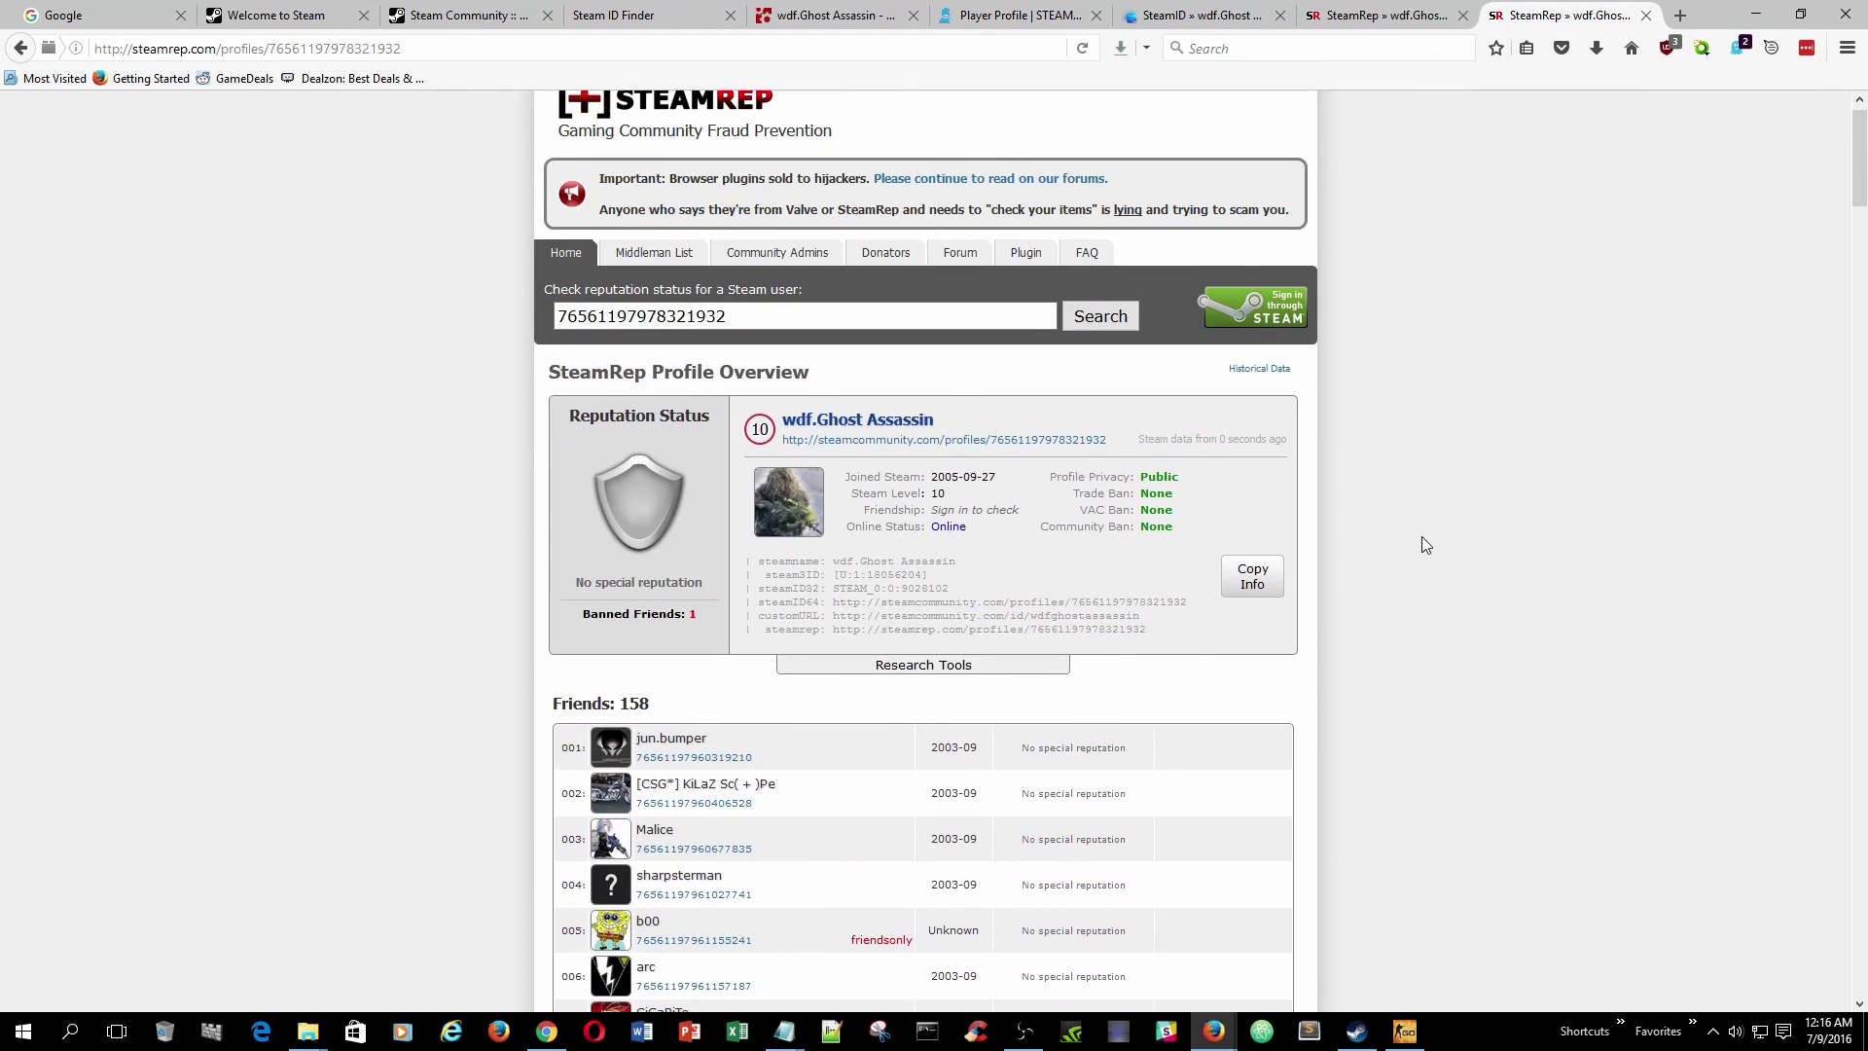
scroll(1425, 545, up, 1)
Show the Steam store page and the Steam Community profile page, and check the open Notepad windows
click(288, 17)
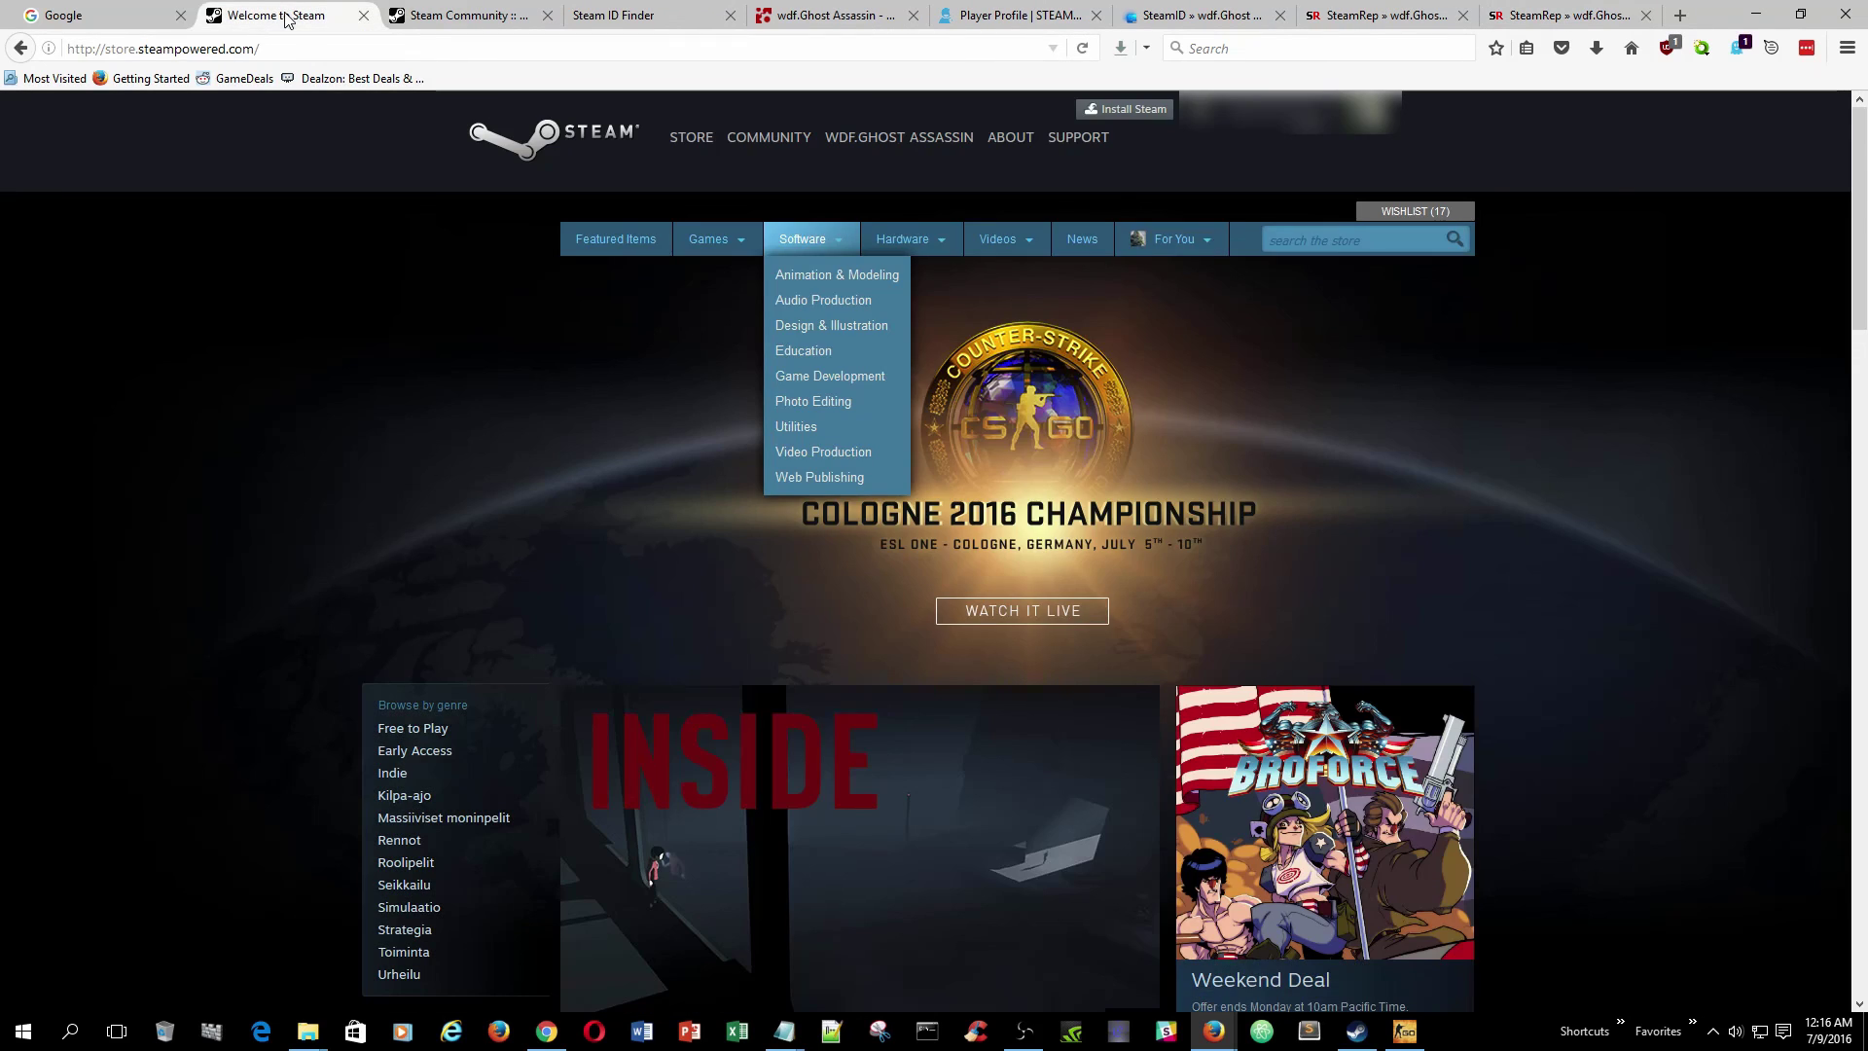
click(409, 8)
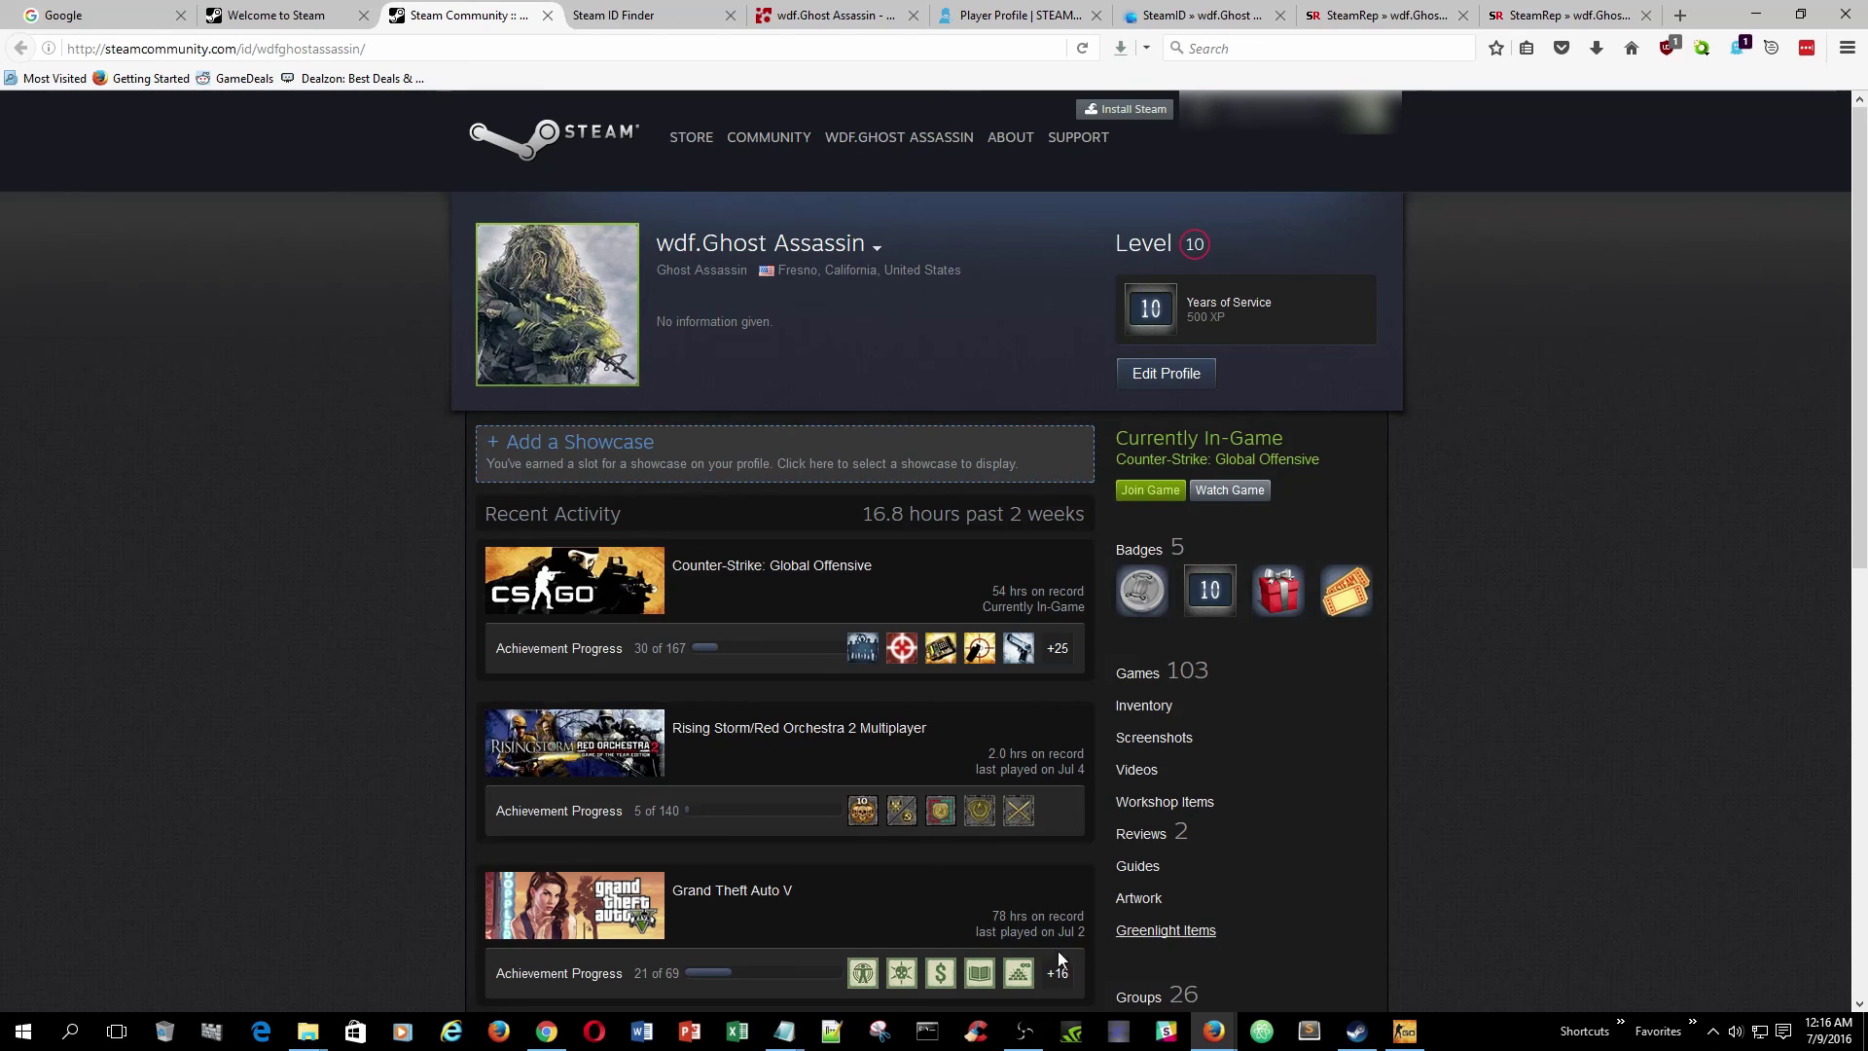
mouse_move(783, 1036)
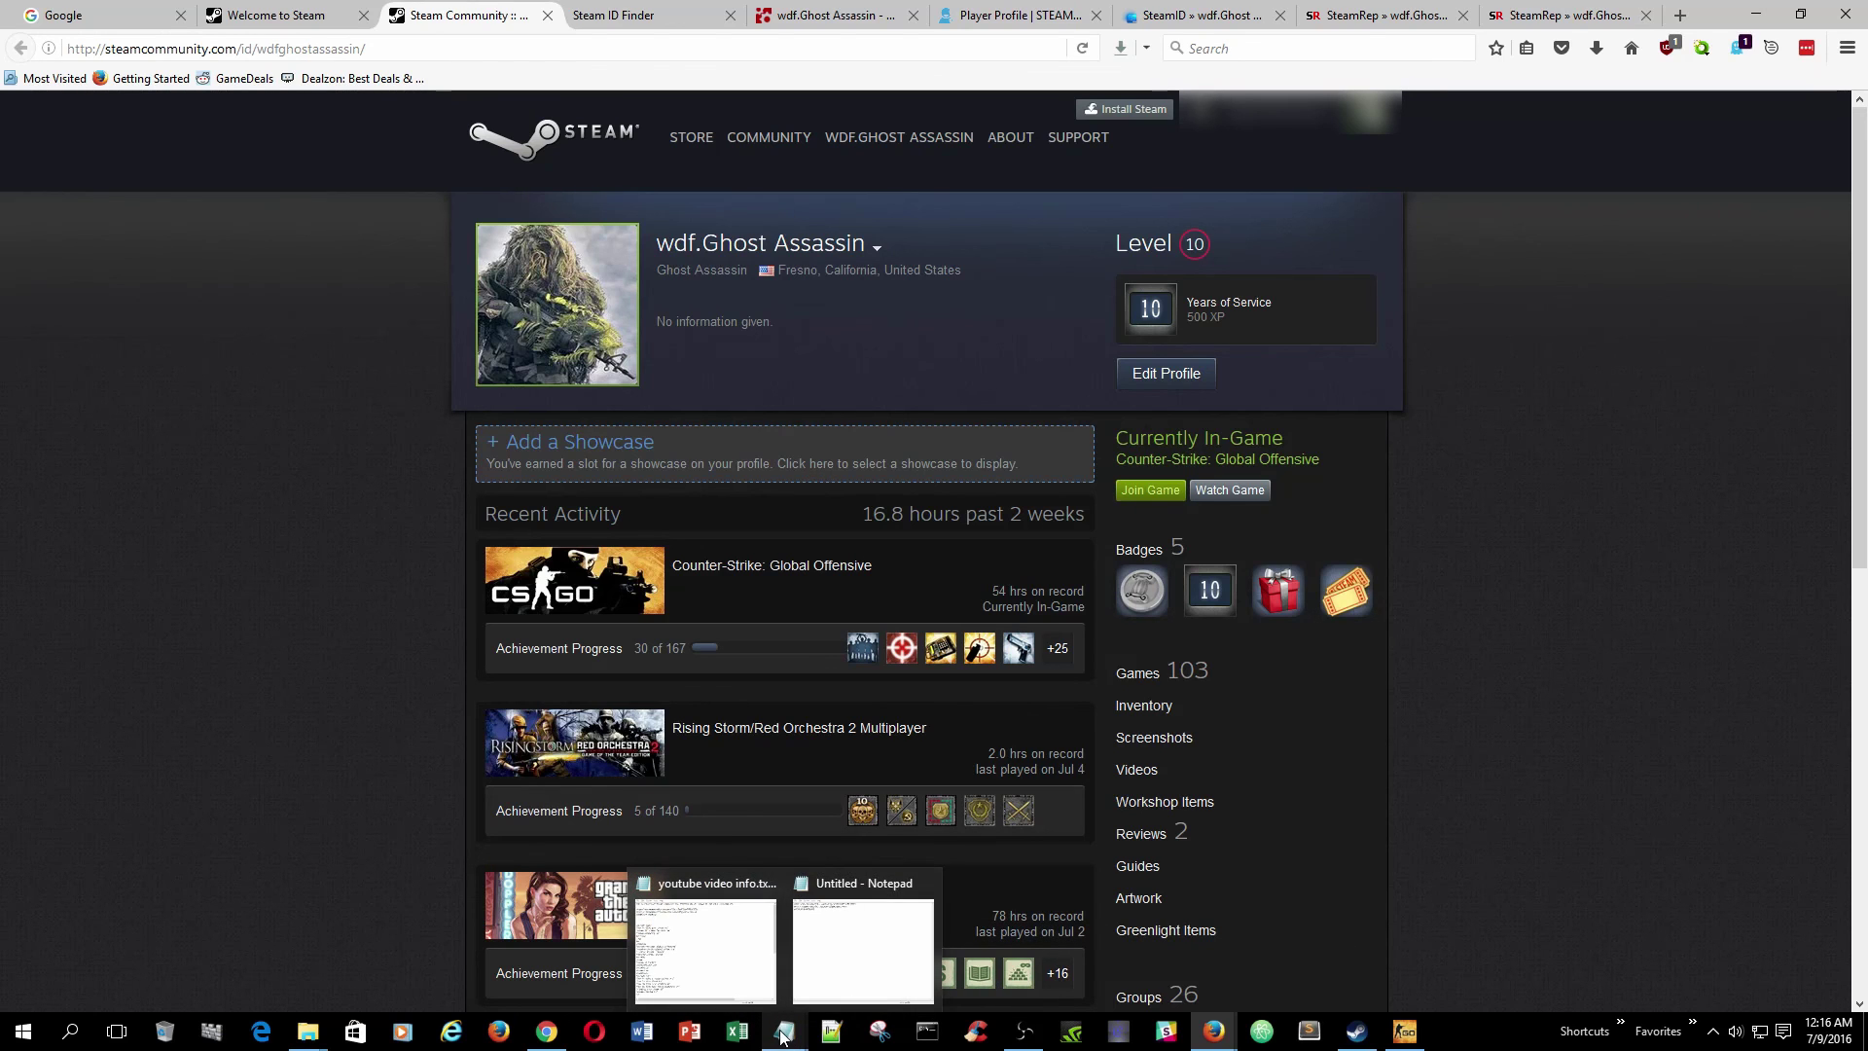
mouse_move(873, 952)
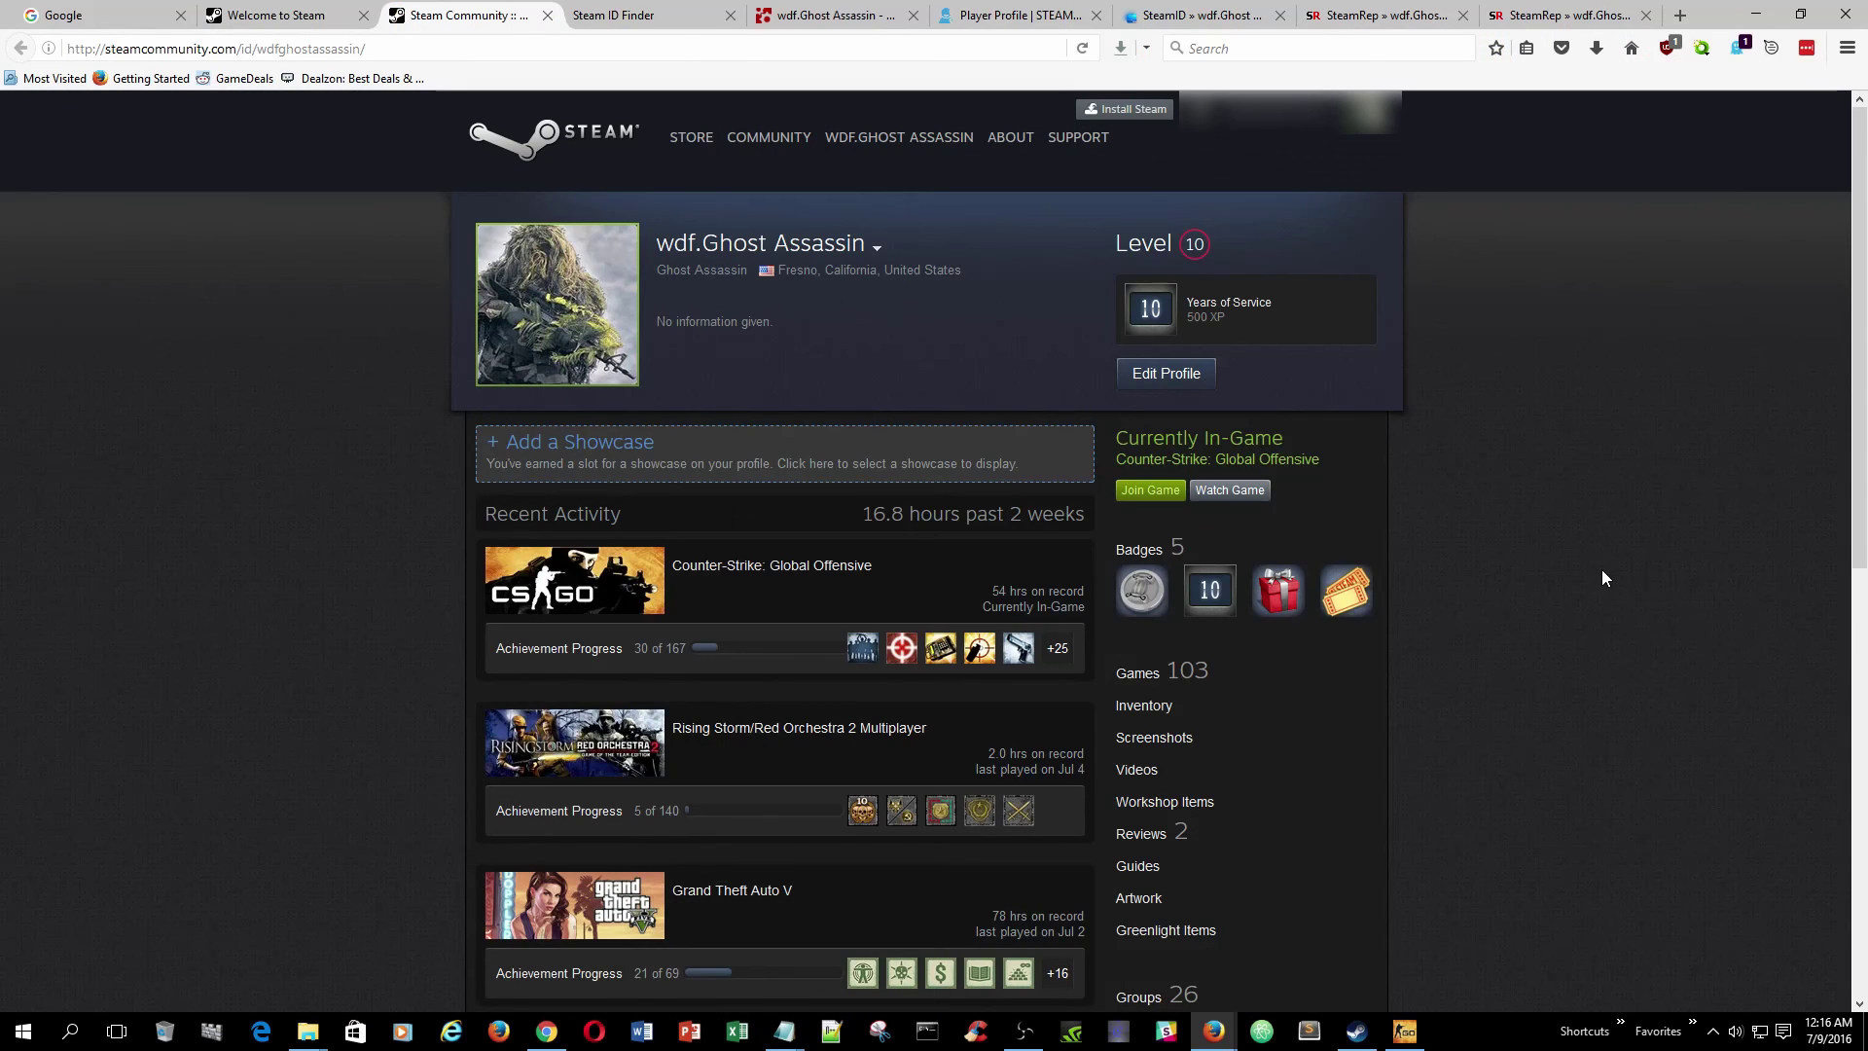